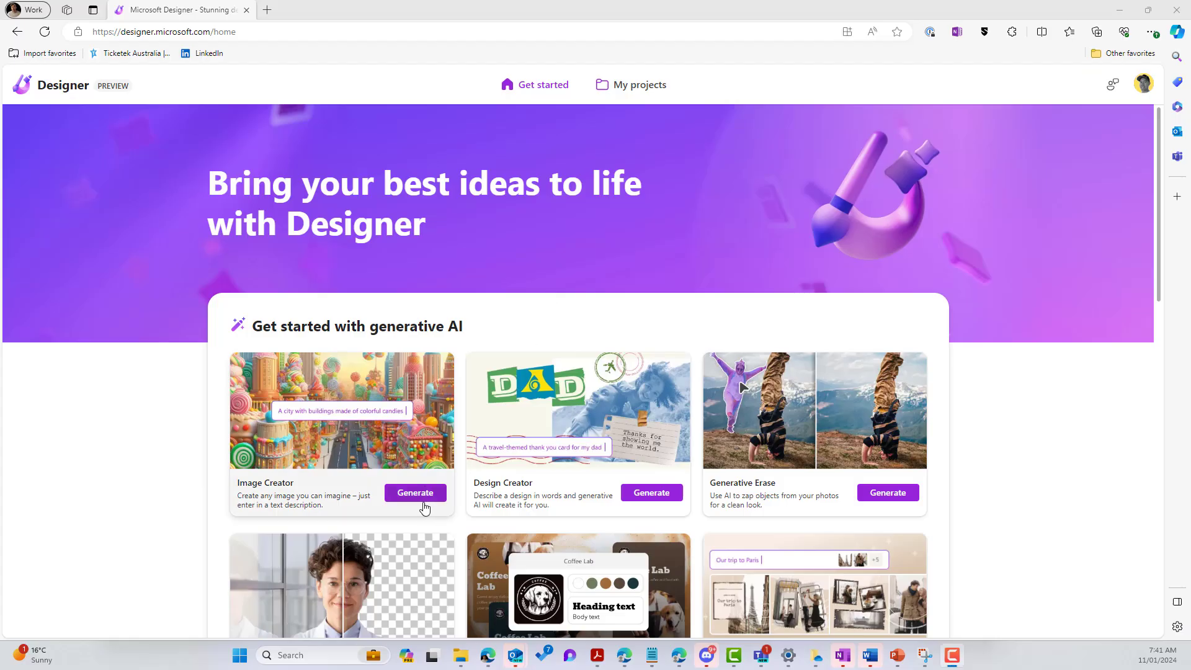
# - Open Image Creator and generate an image from the example prompt for a 3D ice cream cone with sprinkles and chocolate sauce
pyautogui.click(412, 493)
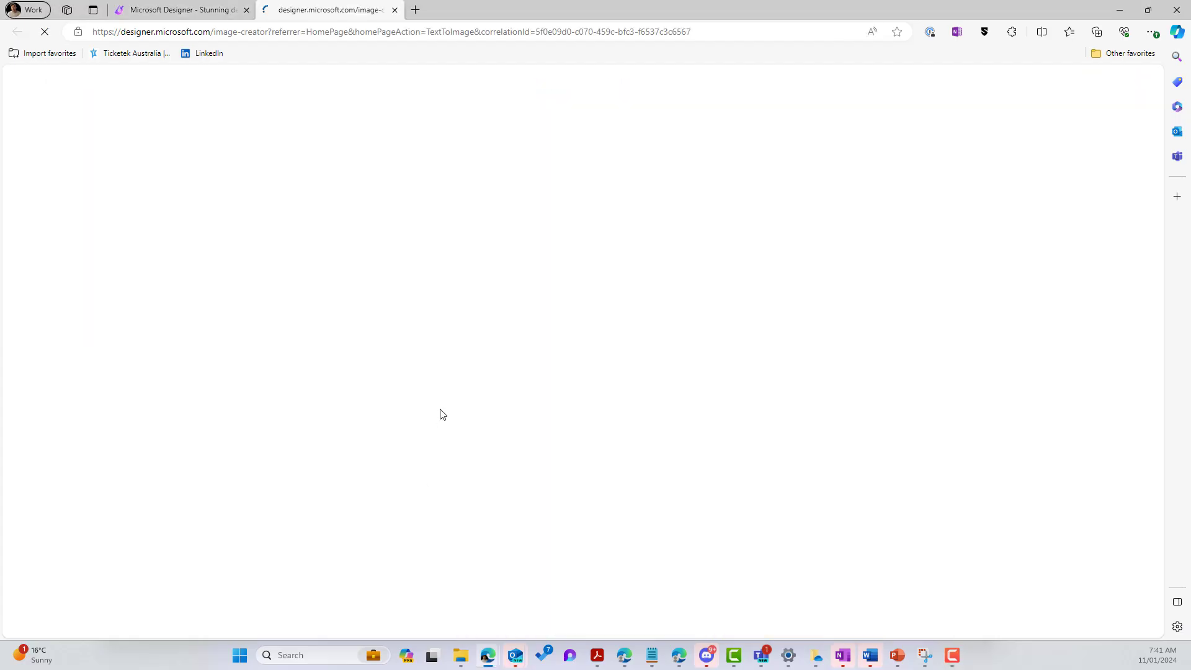
pyautogui.scroll(-5, 457, 395)
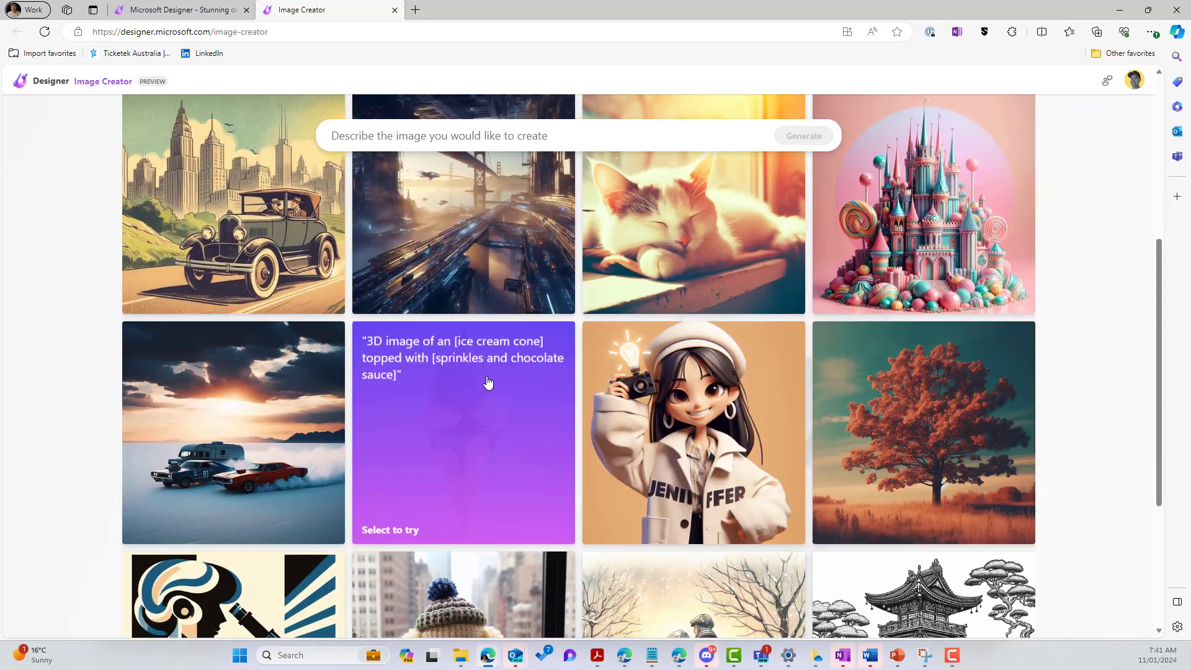
pyautogui.click(487, 383)
pyautogui.click(791, 175)
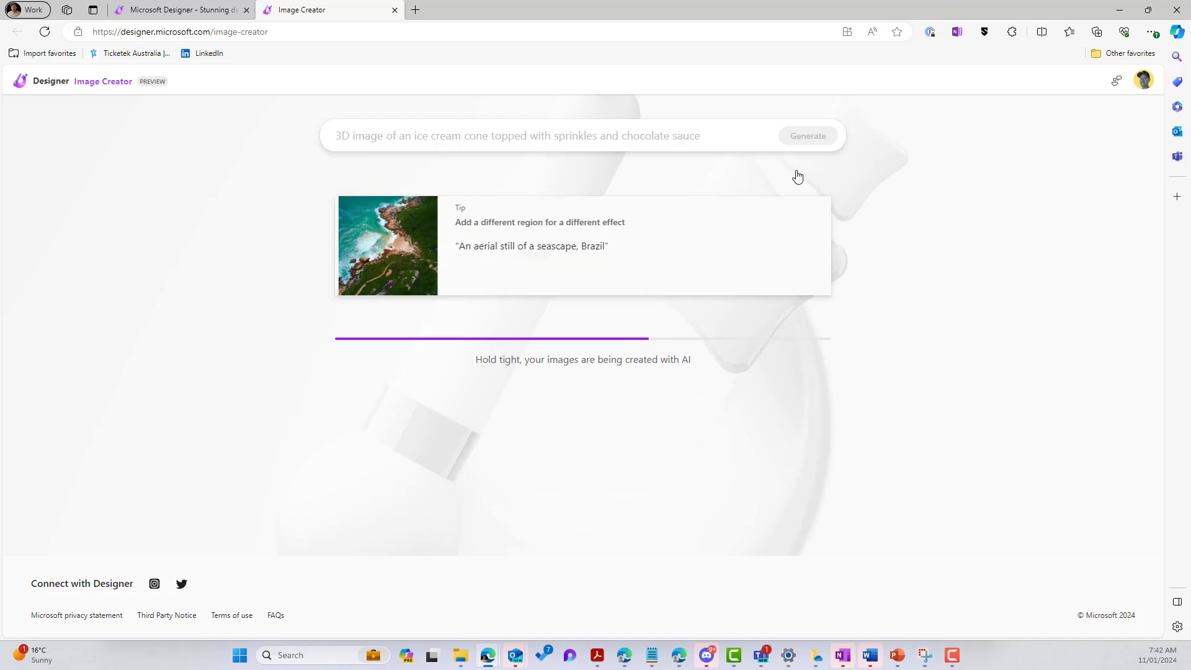
# - Open the generated ice cream image for editing and resize the design to 1920 x 1080 px, replacing the current version
pyautogui.click(563, 271)
pyautogui.click(842, 351)
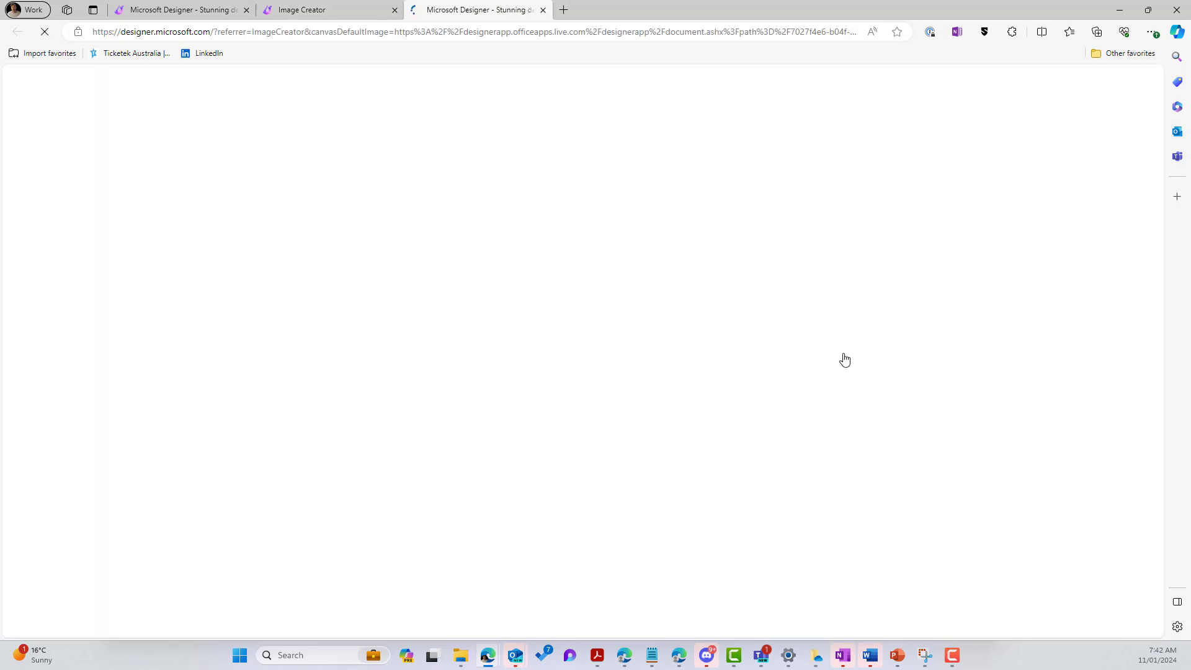
pyautogui.click(224, 77)
pyautogui.click(186, 186)
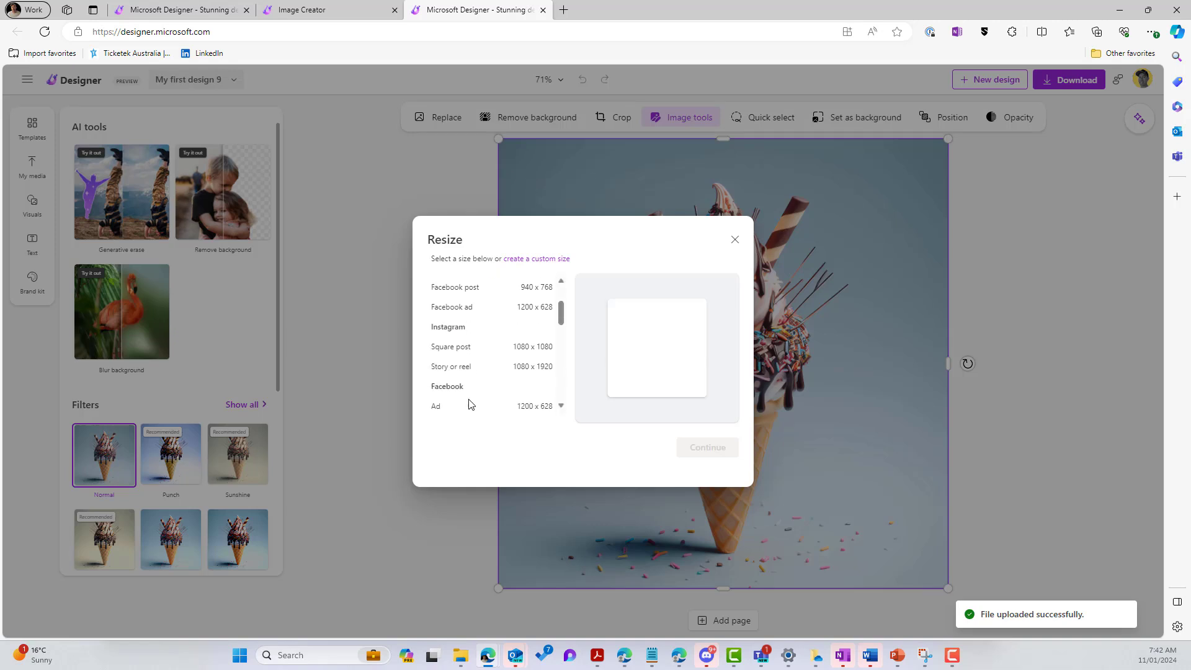
pyautogui.scroll(-2, 469, 404)
pyautogui.click(469, 397)
pyautogui.click(705, 447)
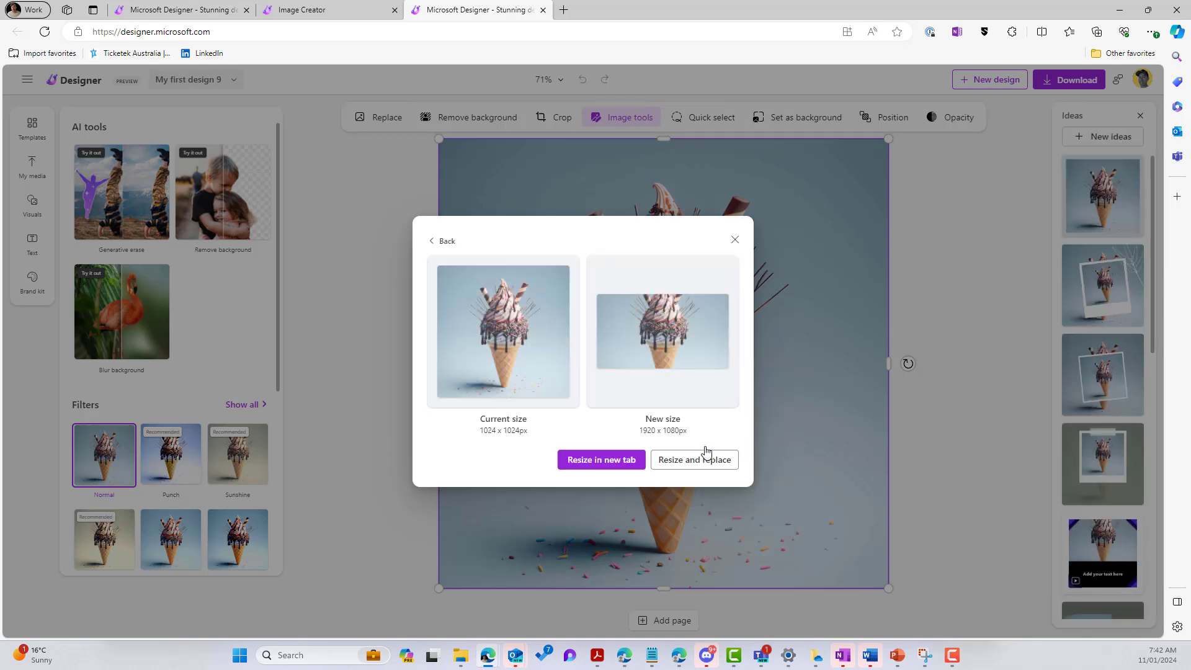
pyautogui.click(695, 459)
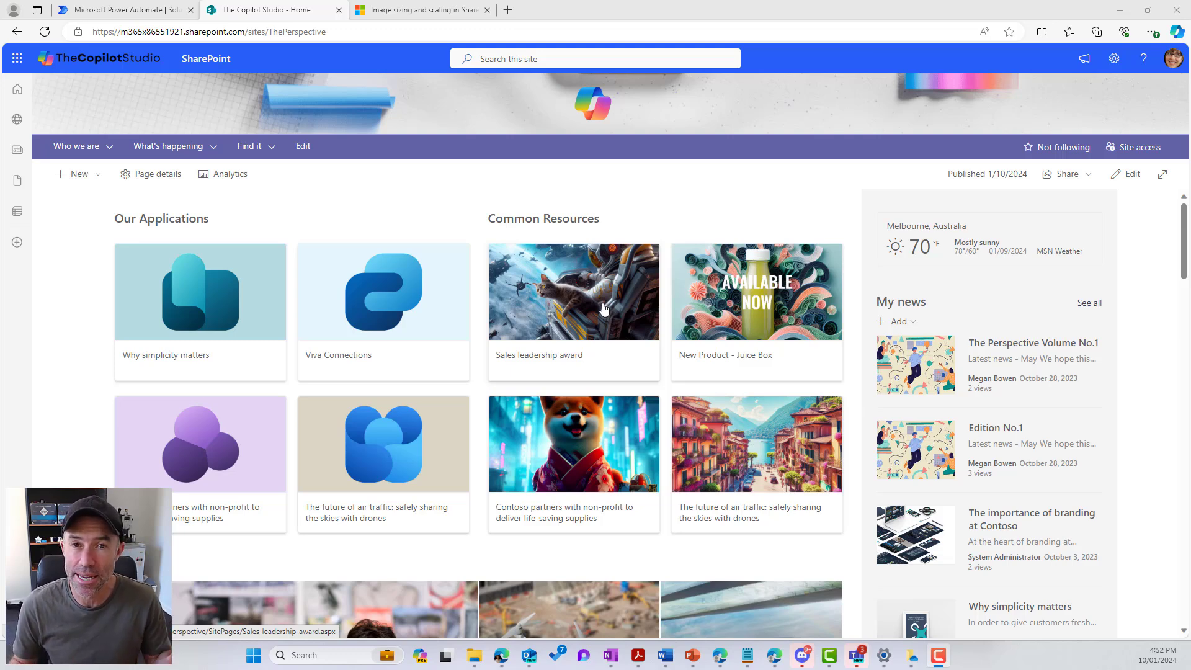
# - Put the SharePoint home page into edit mode and show the layout options for the Our Applications quick links
pyautogui.click(1126, 174)
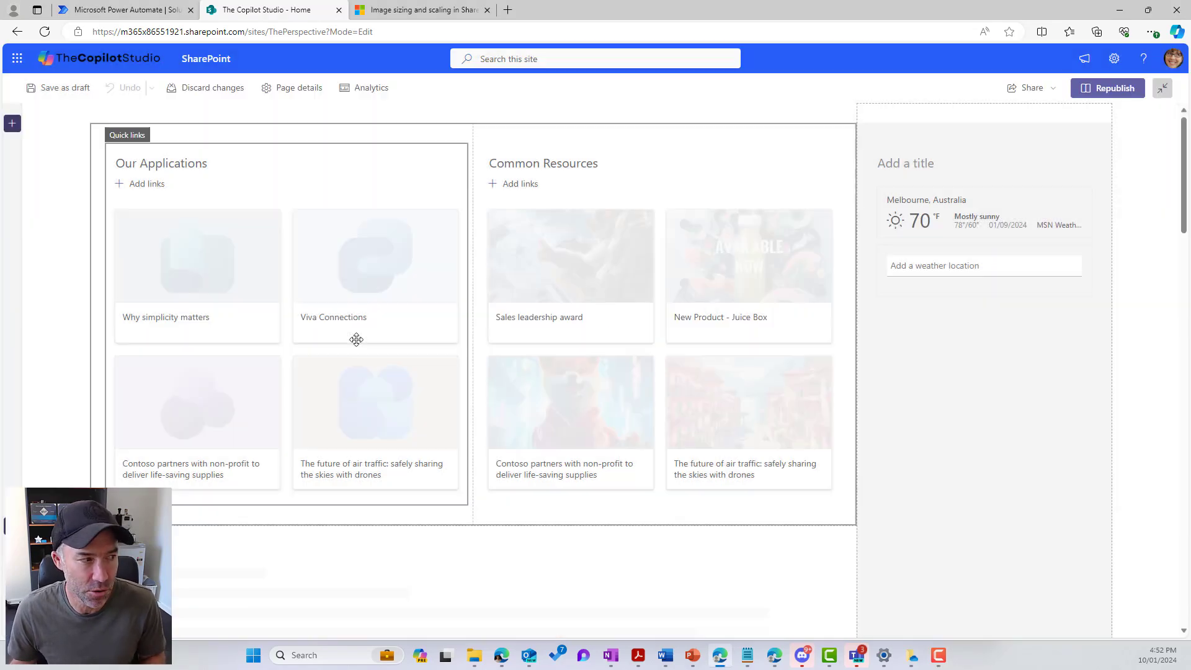
pyautogui.click(170, 189)
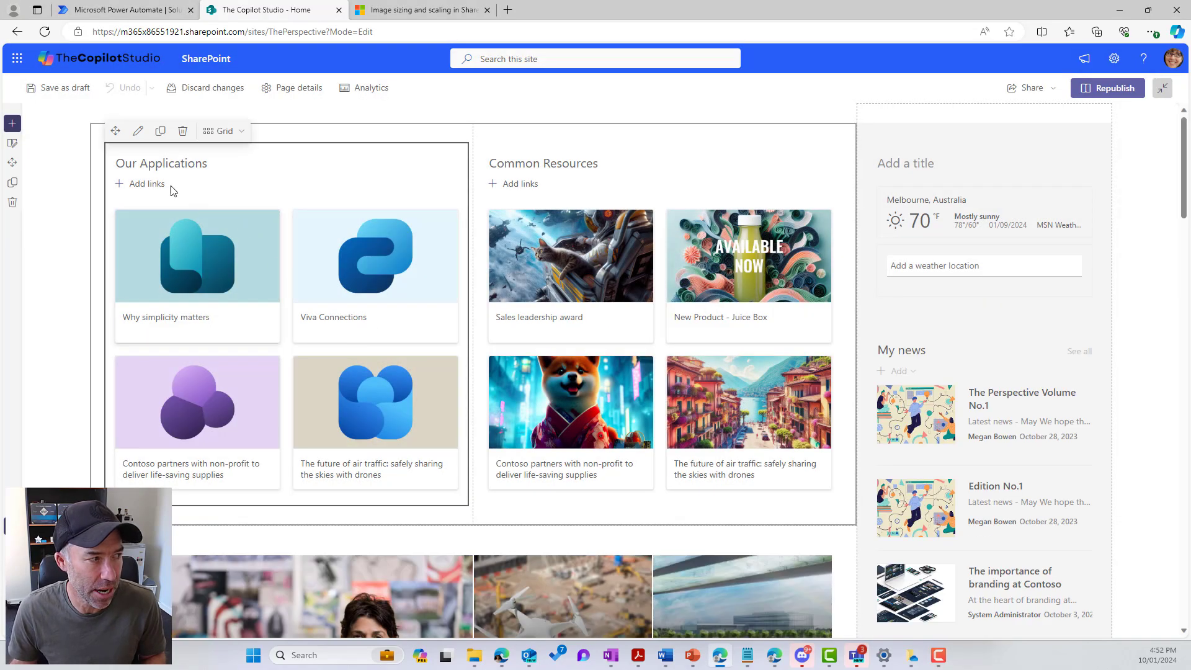
pyautogui.click(218, 133)
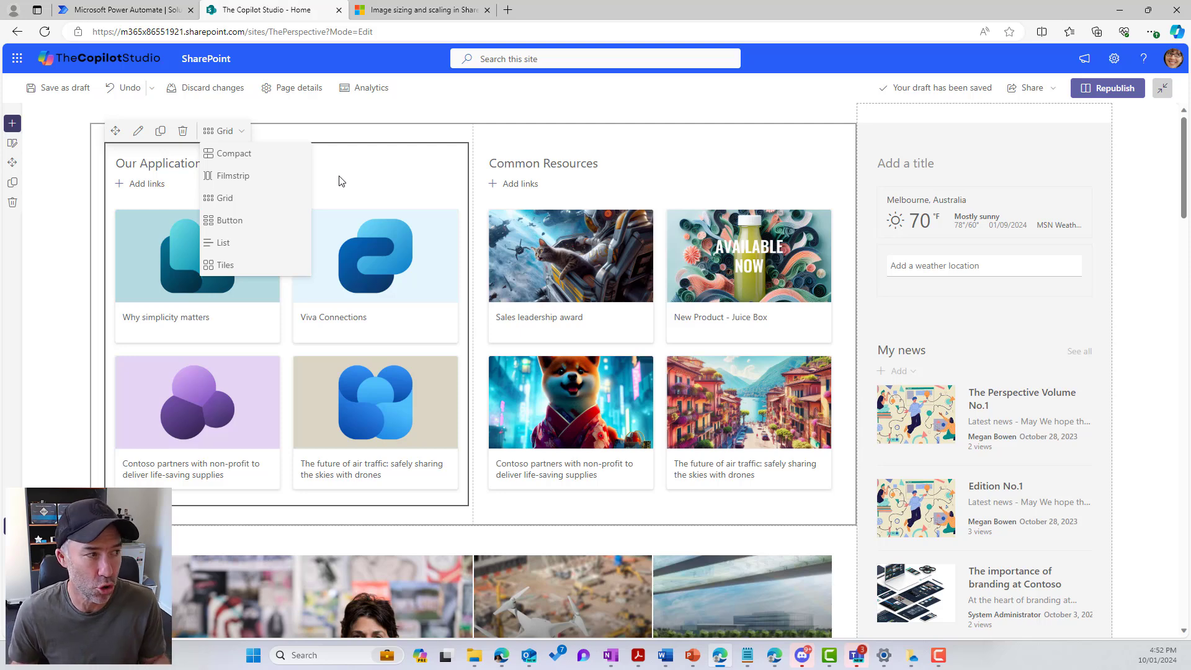
# - Search the Microsoft Support article on SharePoint image sizing and scaling for "quick"
pyautogui.click(406, 14)
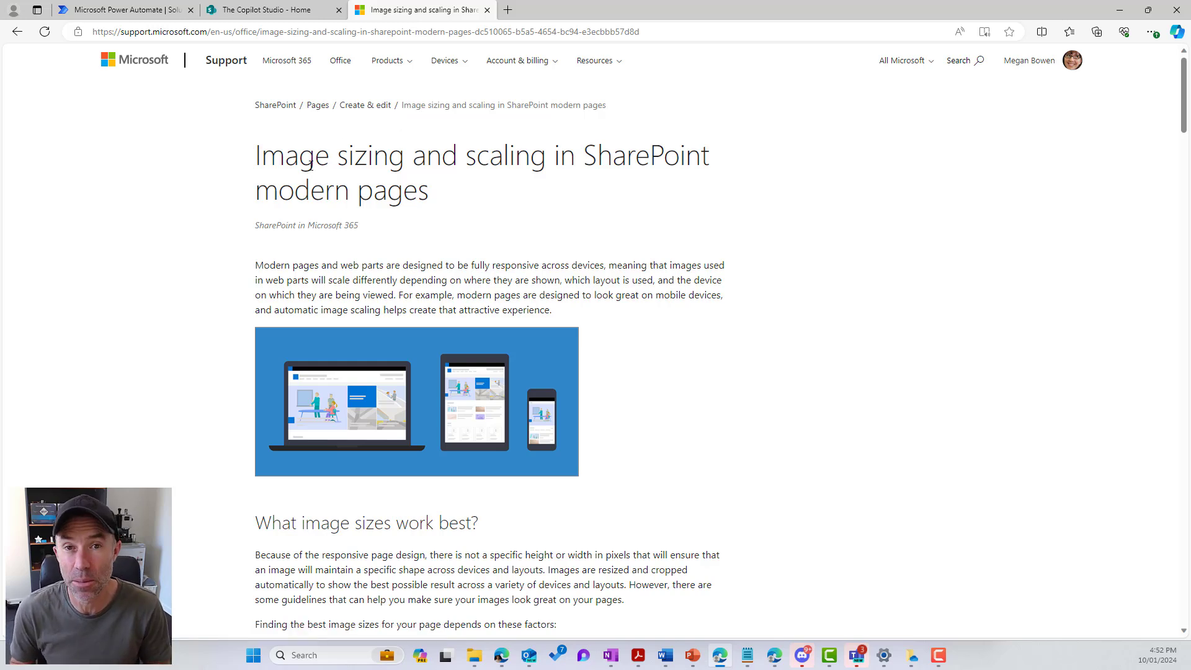
pyautogui.hotkey('ctrl', 'f')
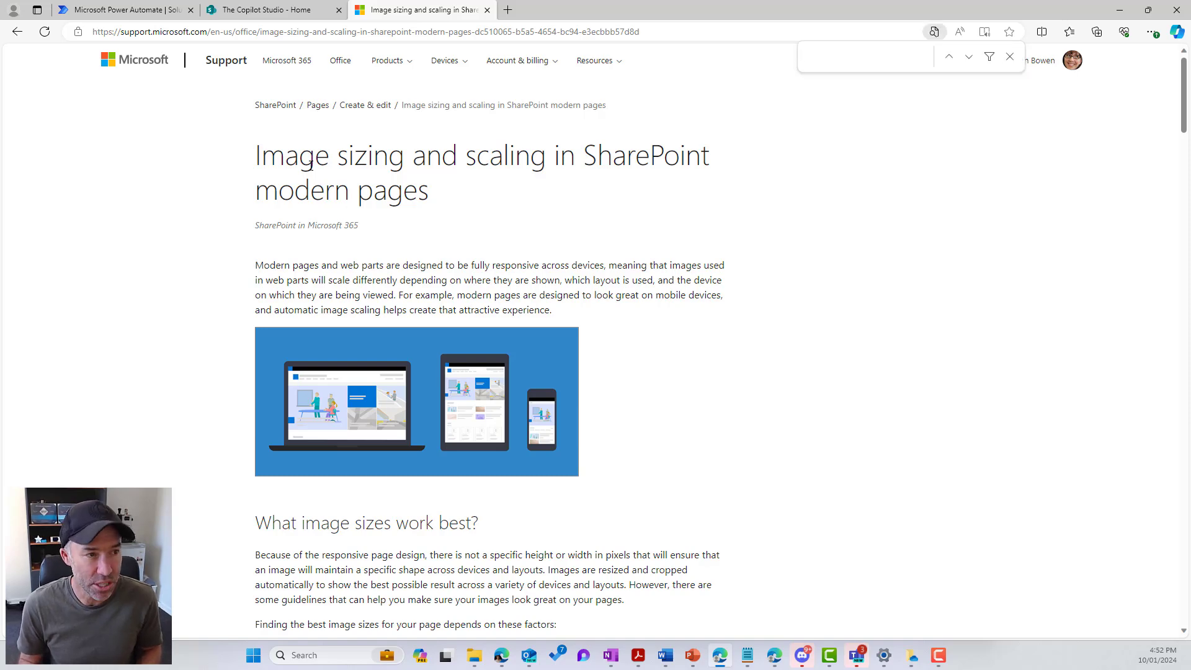
pyautogui.write('quick')
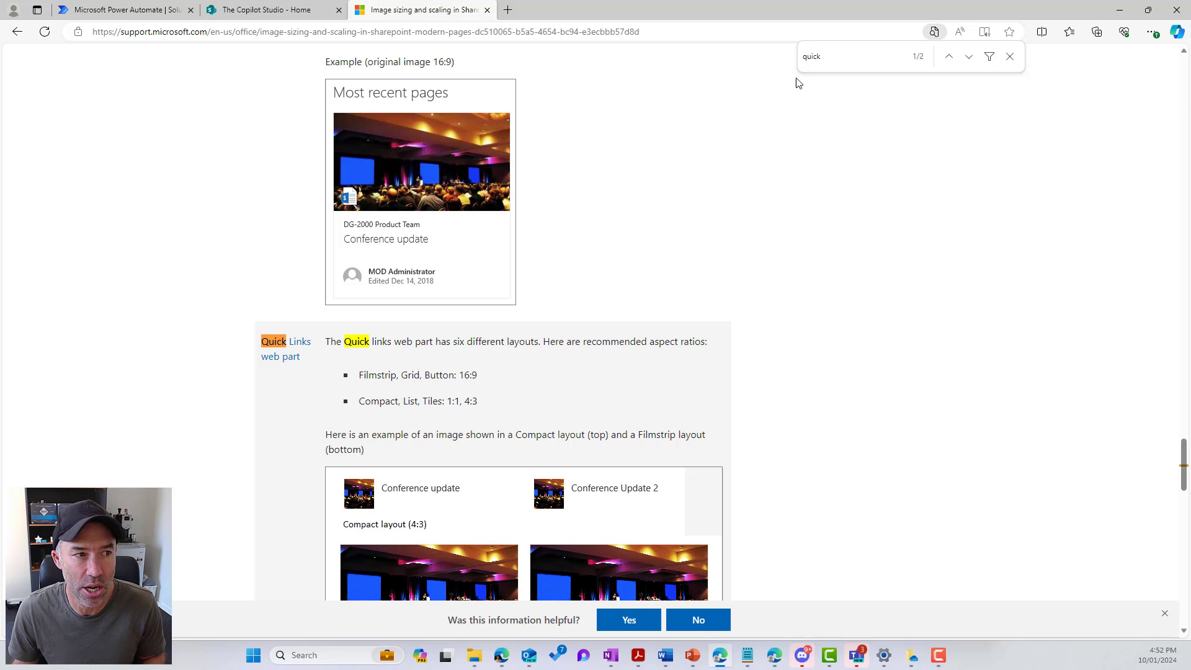
# - Examine the recommended image aspect ratios for the Quick links web part layouts, focusing on the Grid layout
pyautogui.moveTo(327, 342); pyautogui.dragTo(654, 342)
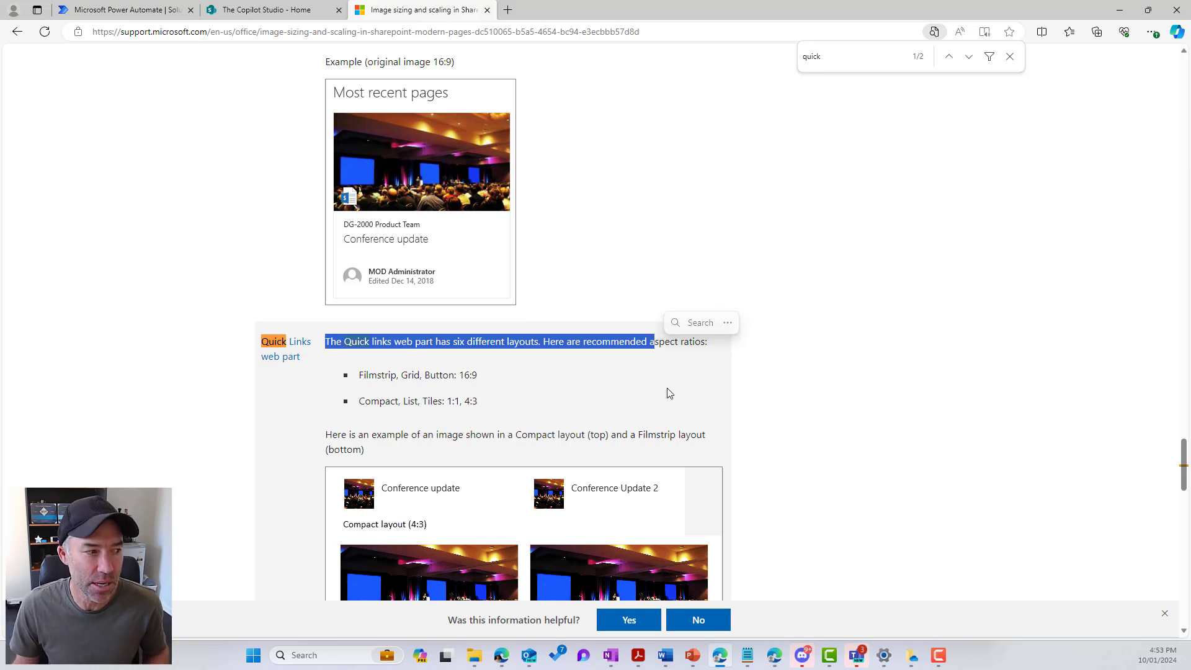
pyautogui.scroll(-1, 437, 318)
pyautogui.click(393, 287)
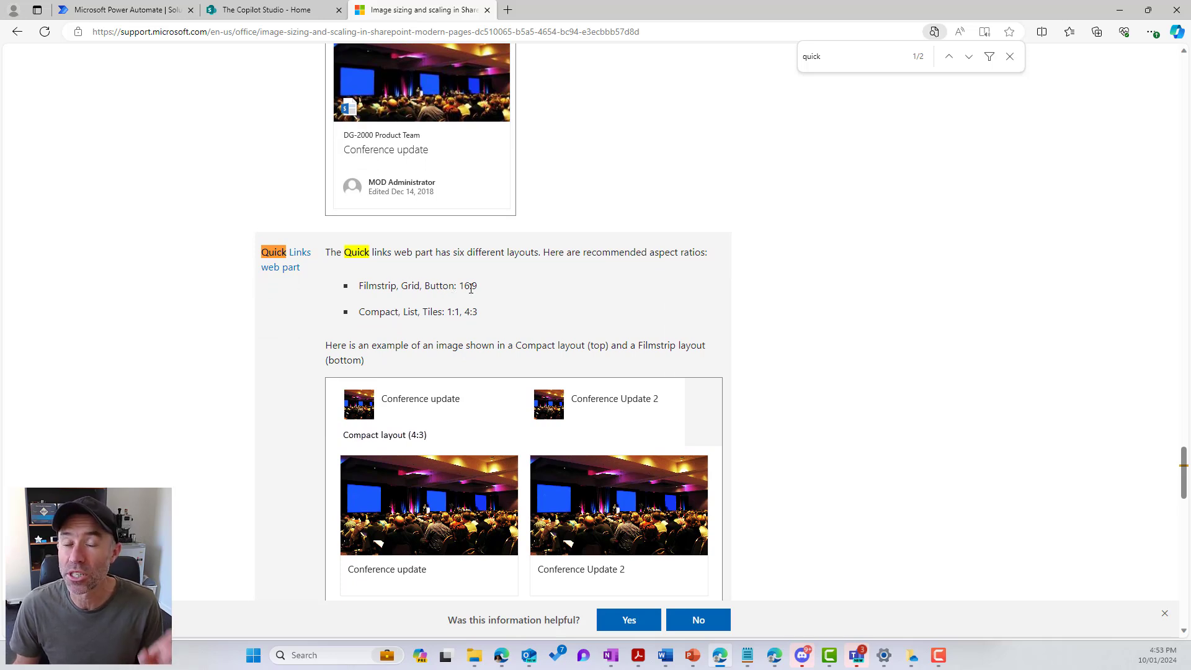
pyautogui.moveTo(479, 287); pyautogui.dragTo(463, 286)
pyautogui.click(388, 315)
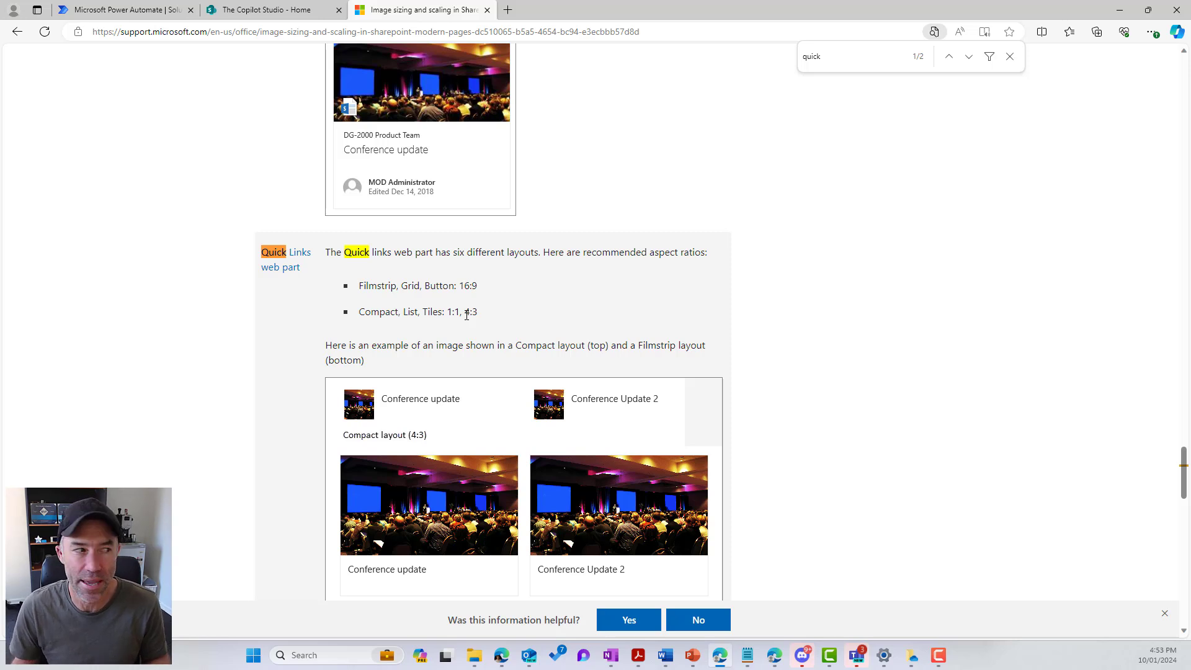
pyautogui.doubleClick(406, 285)
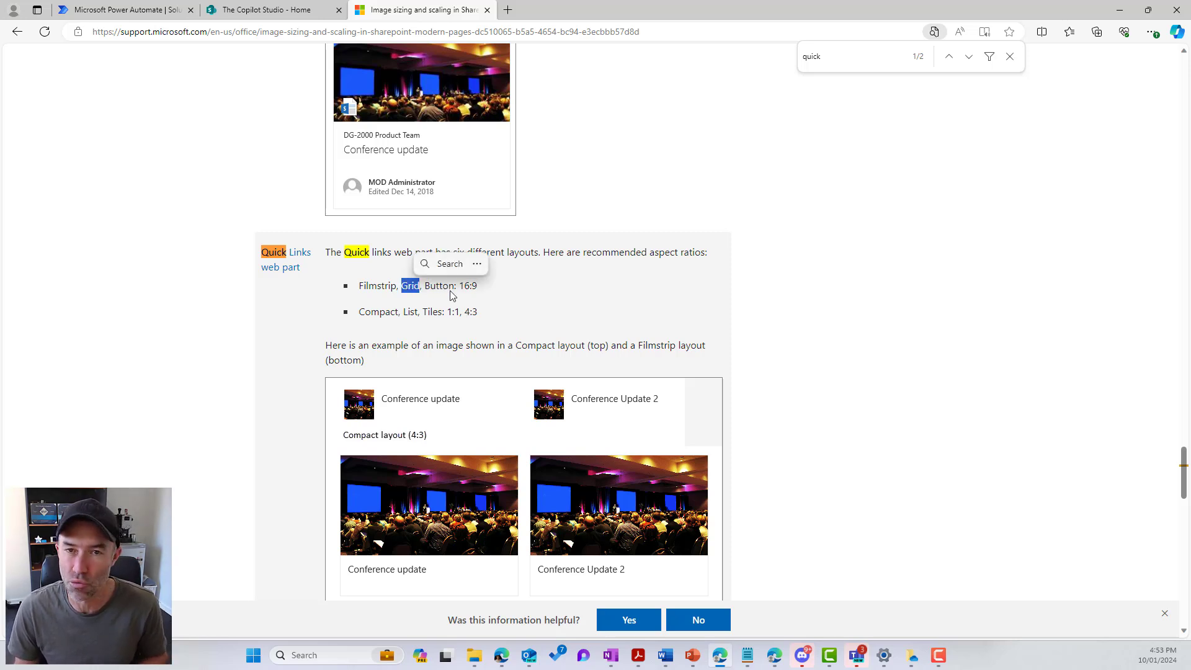
pyautogui.doubleClick(471, 291)
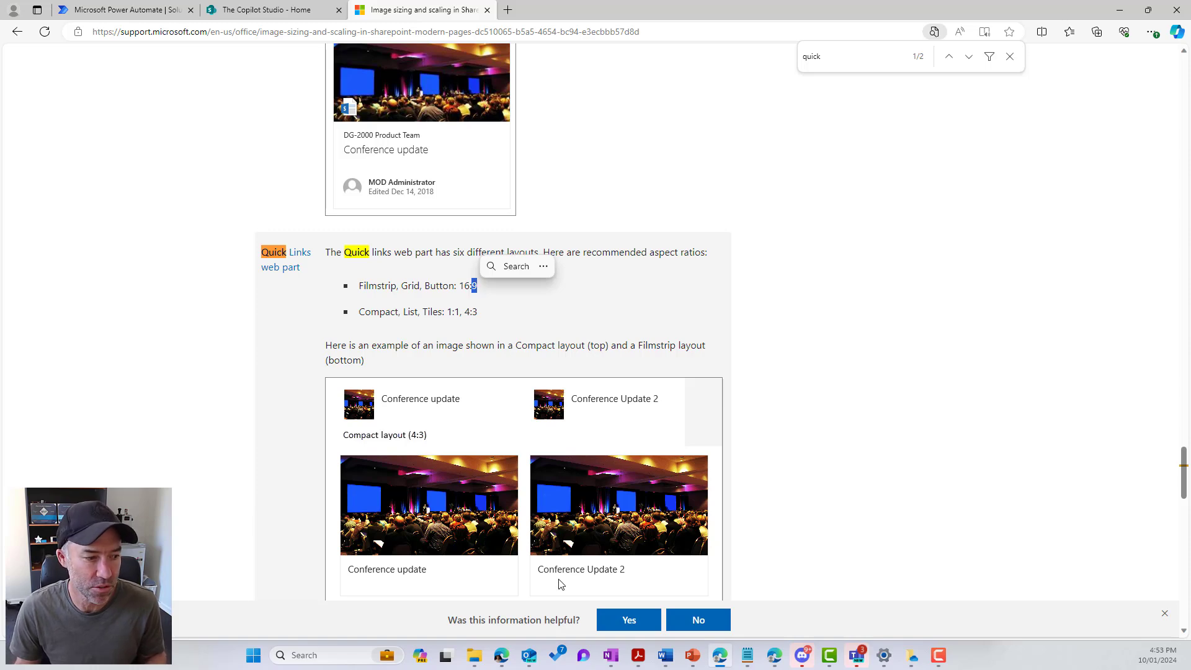
# - Switch to Microsoft Designer and open Image Creator
pyautogui.moveTo(509, 664)
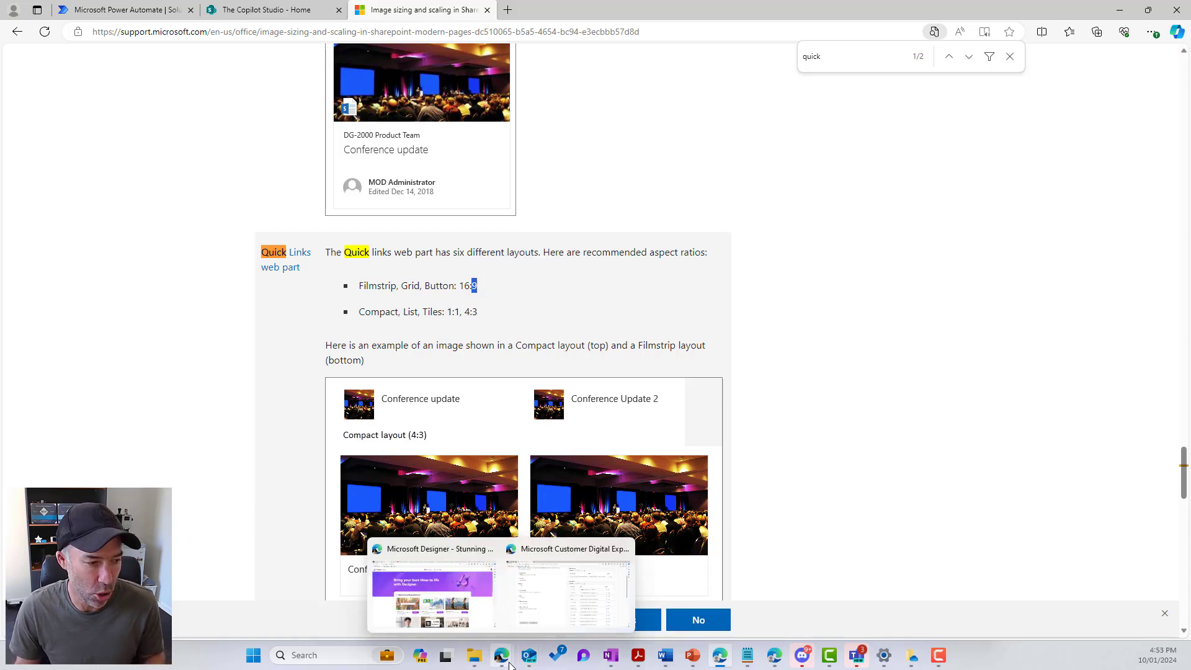
pyautogui.click(442, 583)
pyautogui.moveTo(136, 18); pyautogui.dragTo(433, 109)
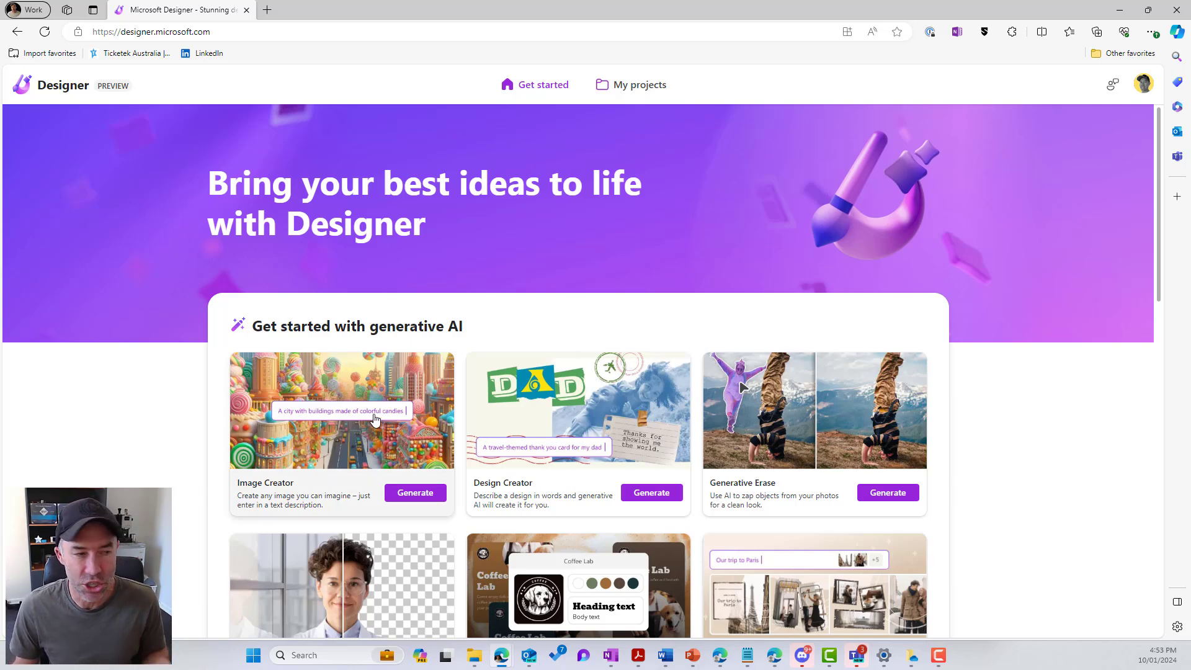
pyautogui.click(349, 428)
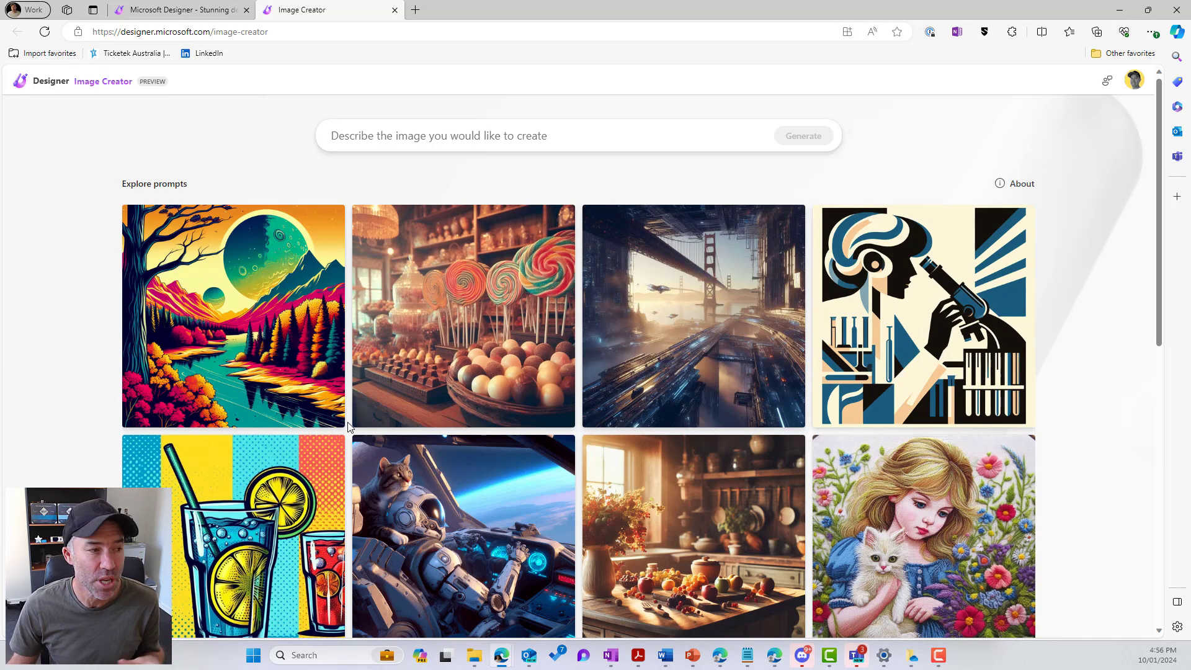
# - Browse the example image prompts and choose the origami coral reef scene as the starting prompt
pyautogui.moveTo(279, 352)
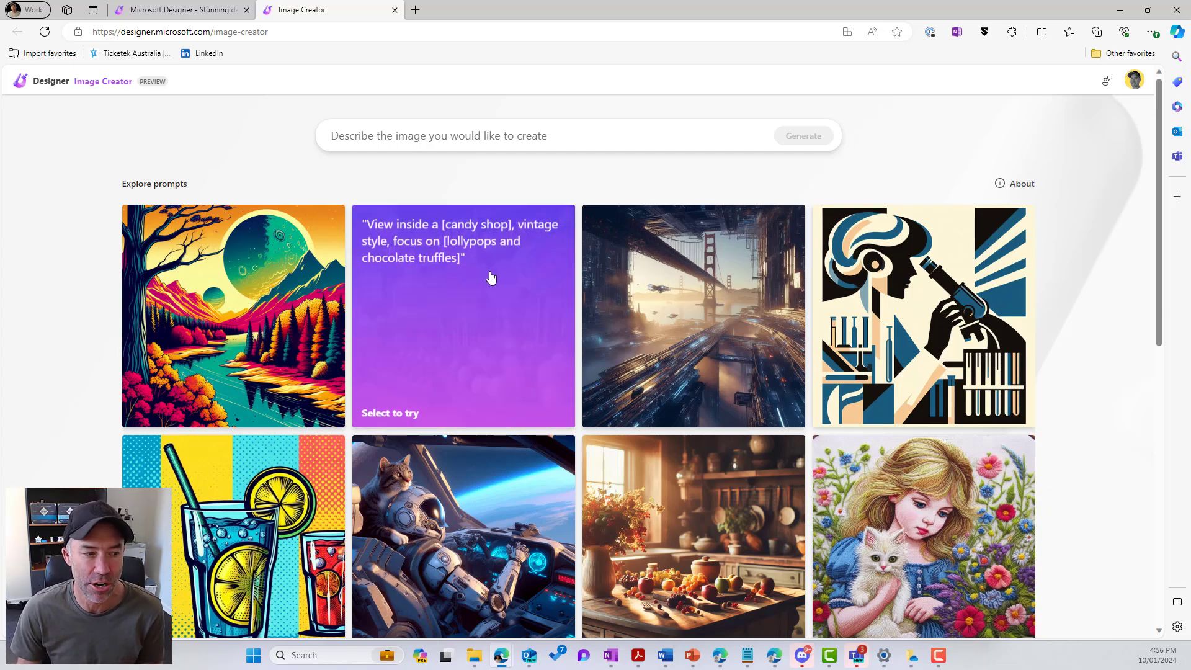
pyautogui.scroll(-5, 489, 277)
pyautogui.scroll(-4, 491, 276)
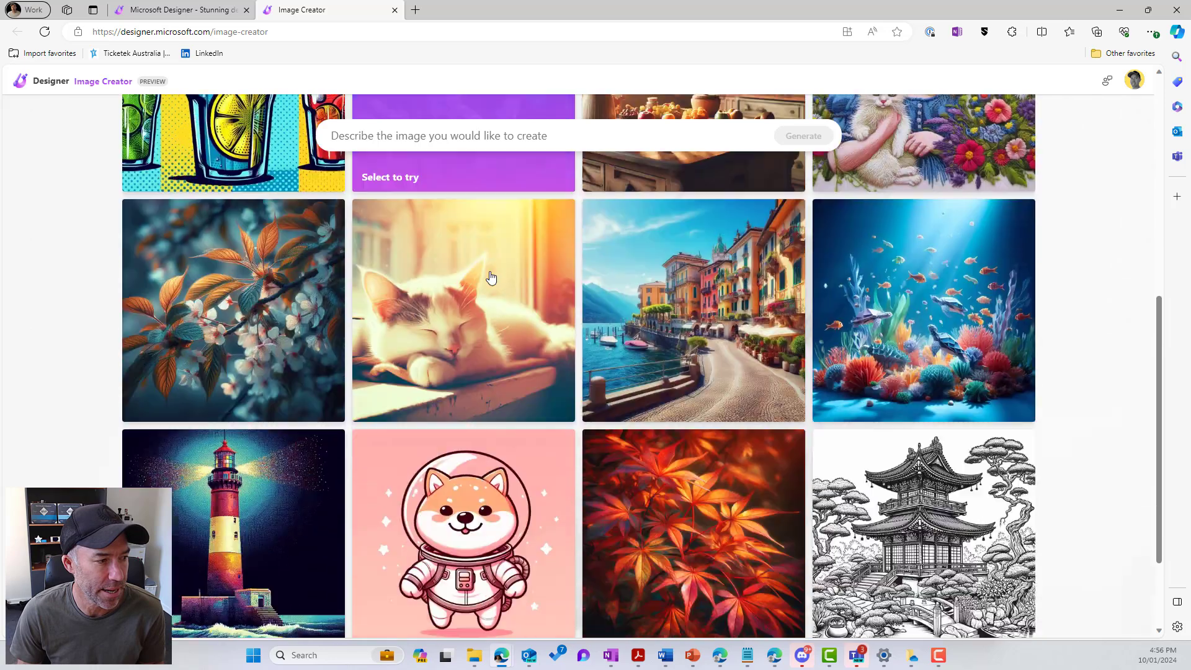
pyautogui.scroll(3, 490, 277)
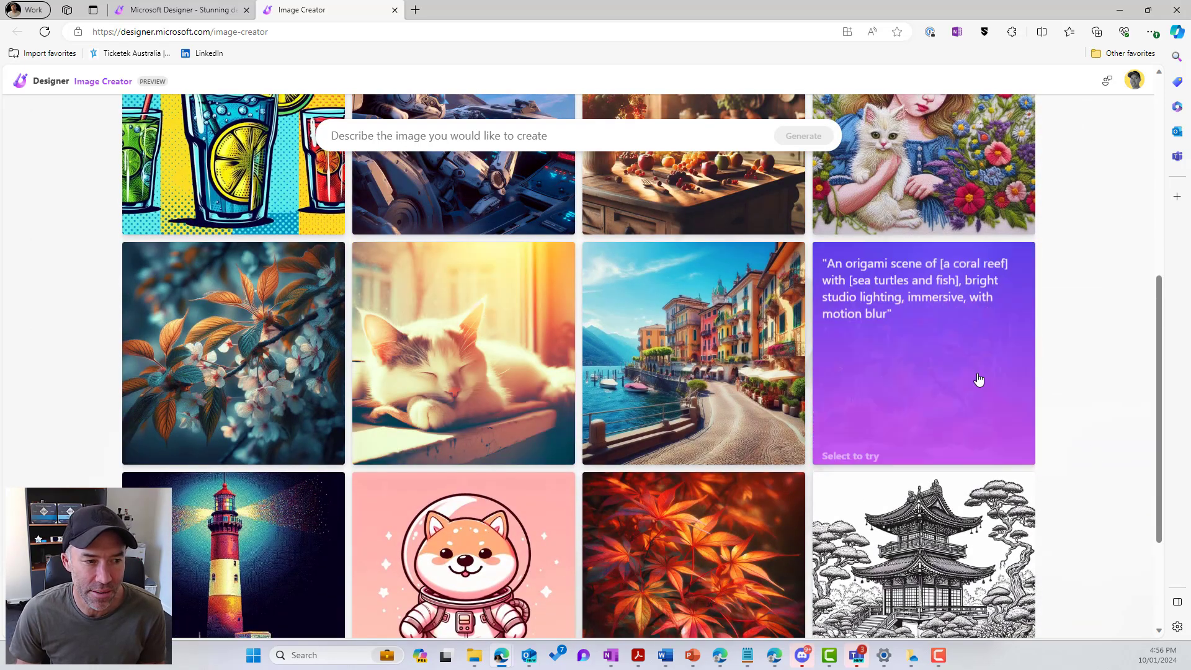
pyautogui.scroll(-3, 1069, 518)
pyautogui.scroll(4, 1069, 516)
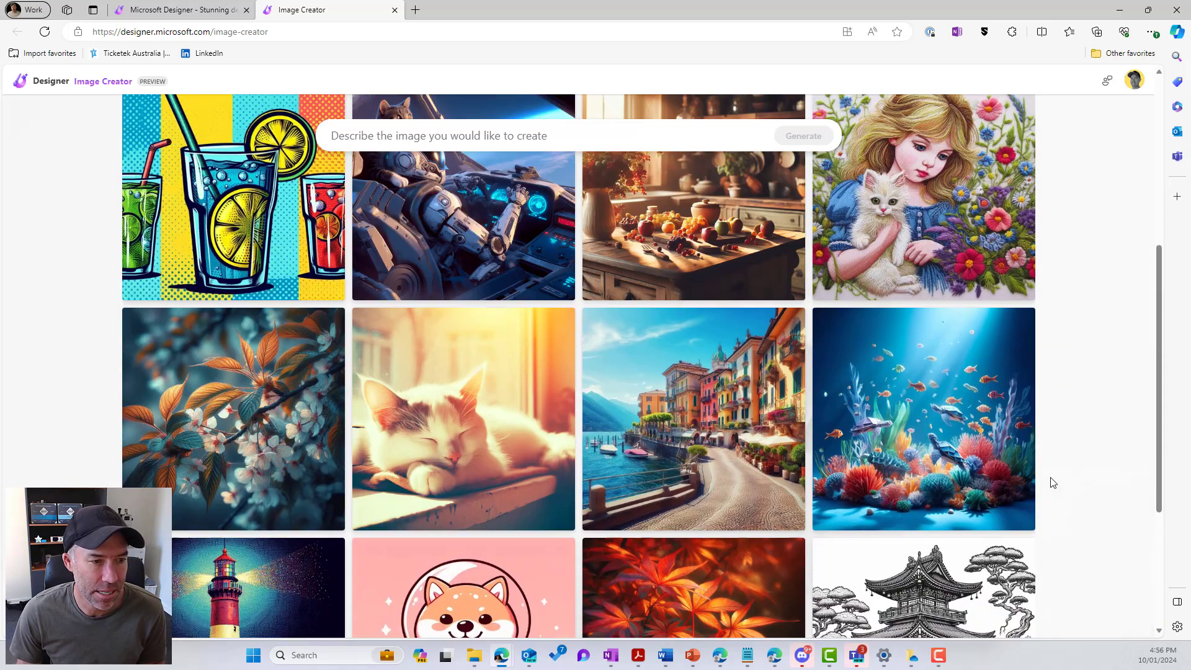
pyautogui.moveTo(962, 486)
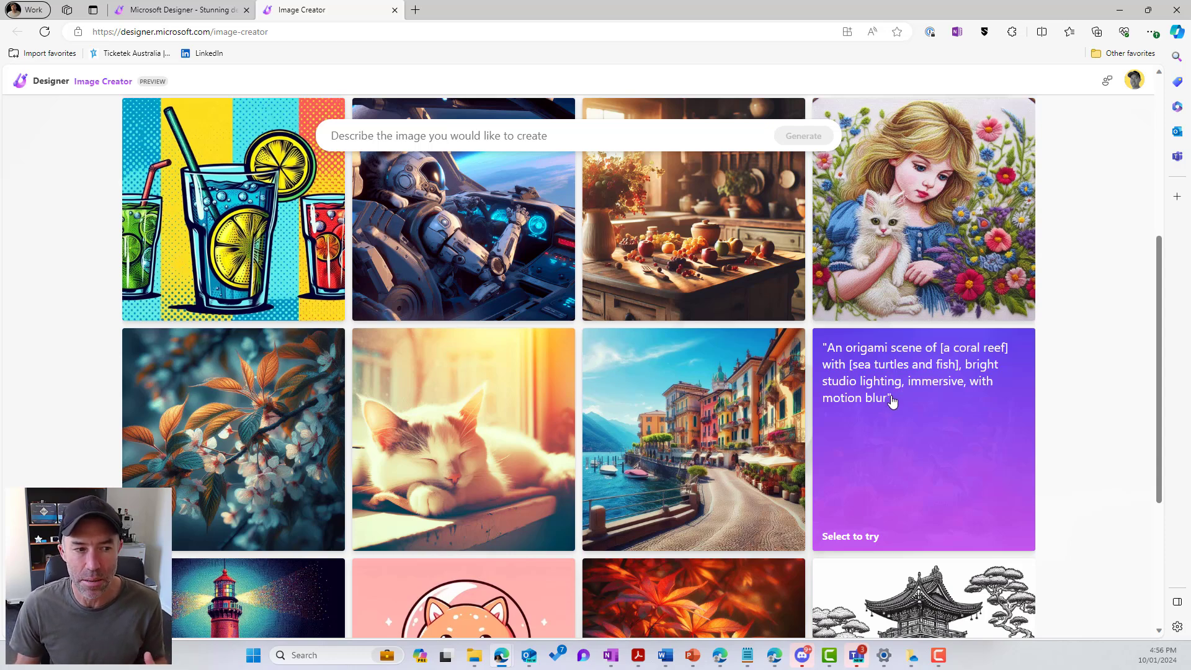
pyautogui.click(885, 428)
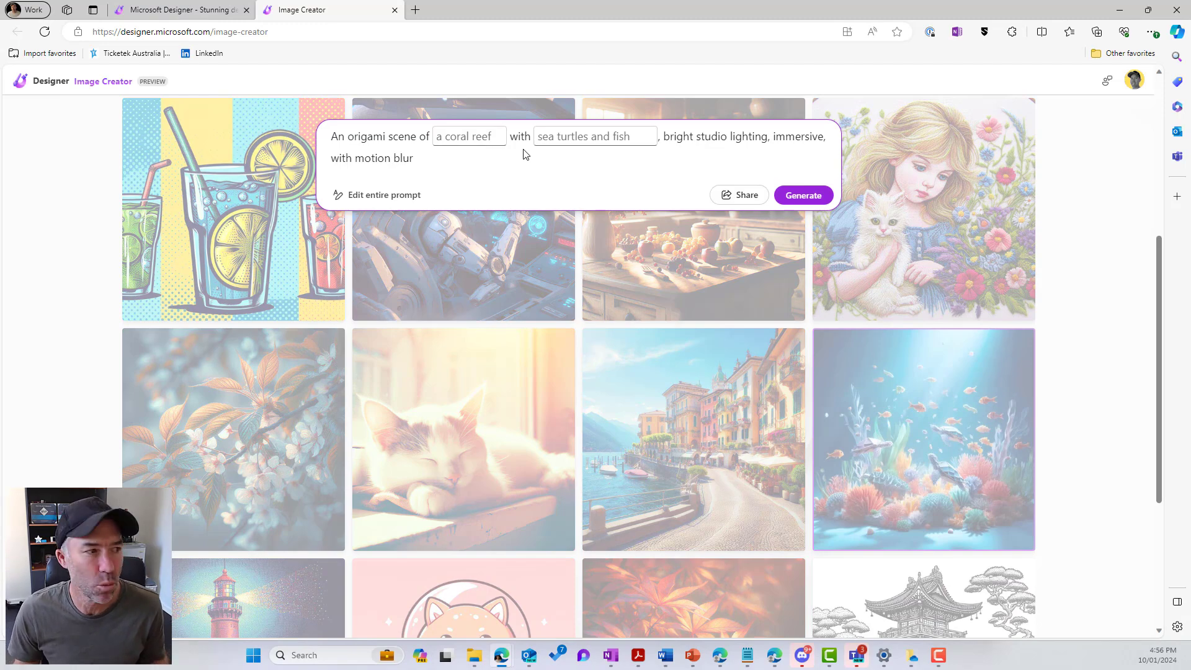
# - Replace the "sea turtles and fish" placeholder in the prompt with "fish and sharks" and generate the image
pyautogui.click(616, 137)
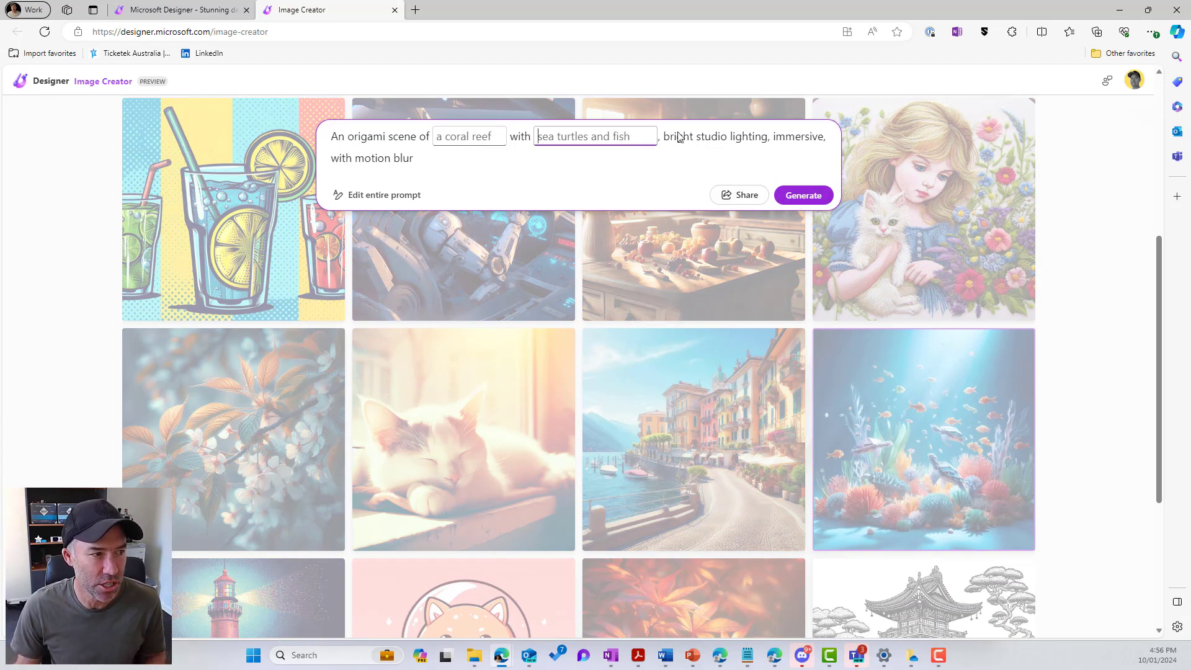
pyautogui.write('fi')
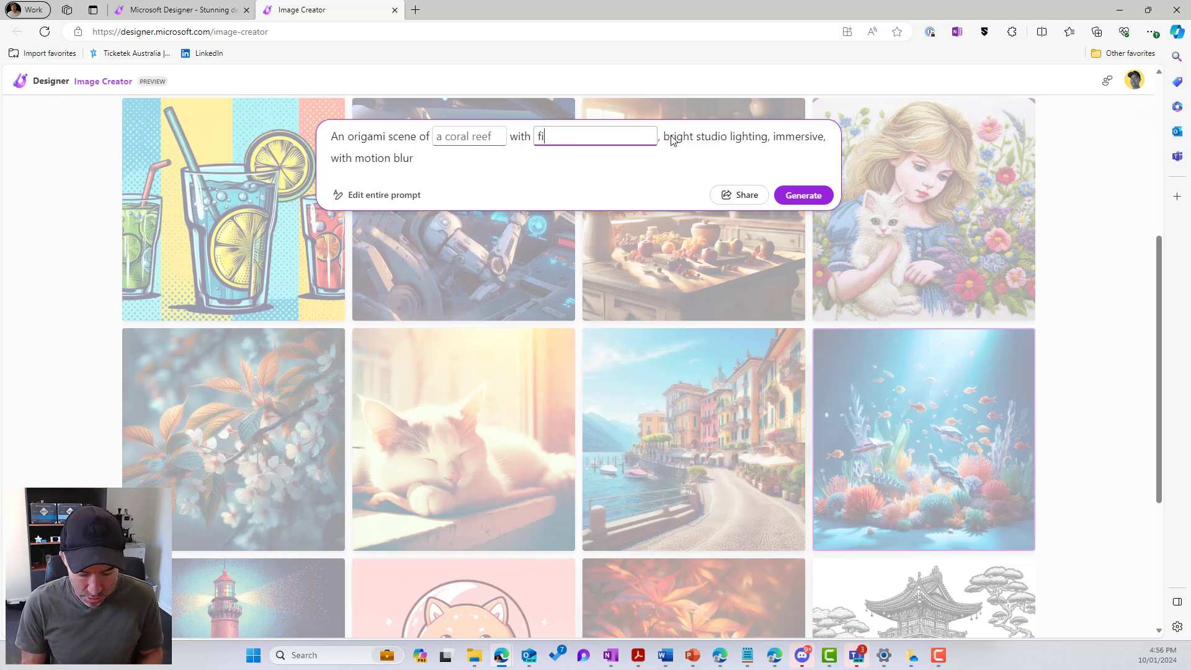
pyautogui.write('sh and sharks')
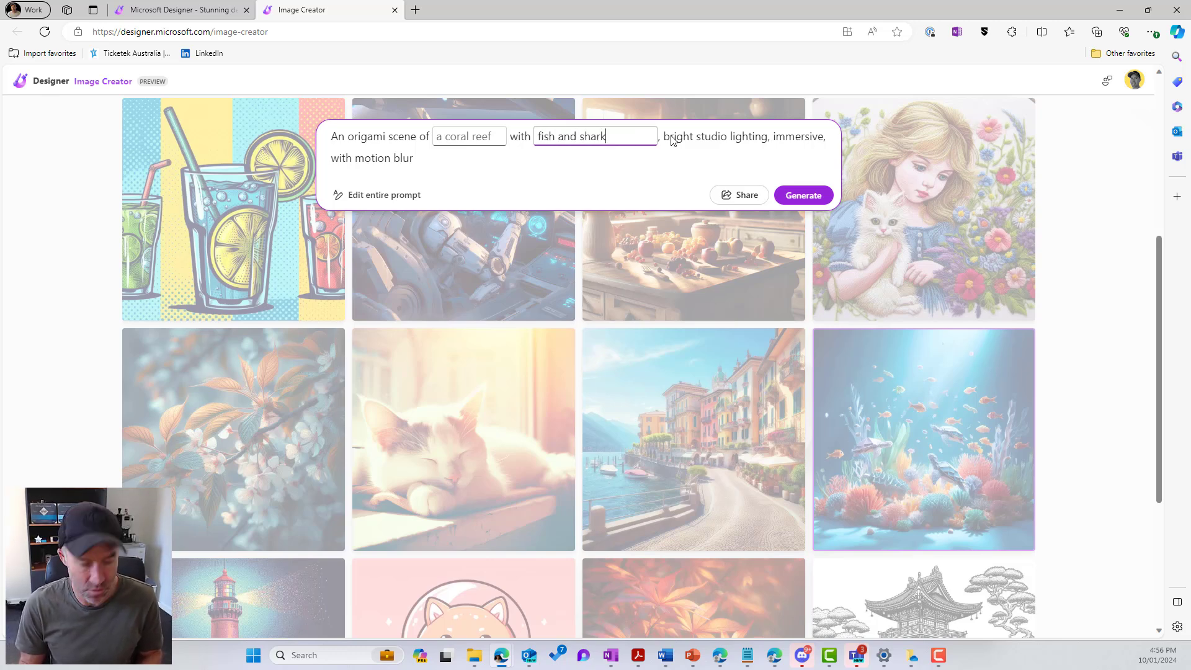
pyautogui.click(801, 197)
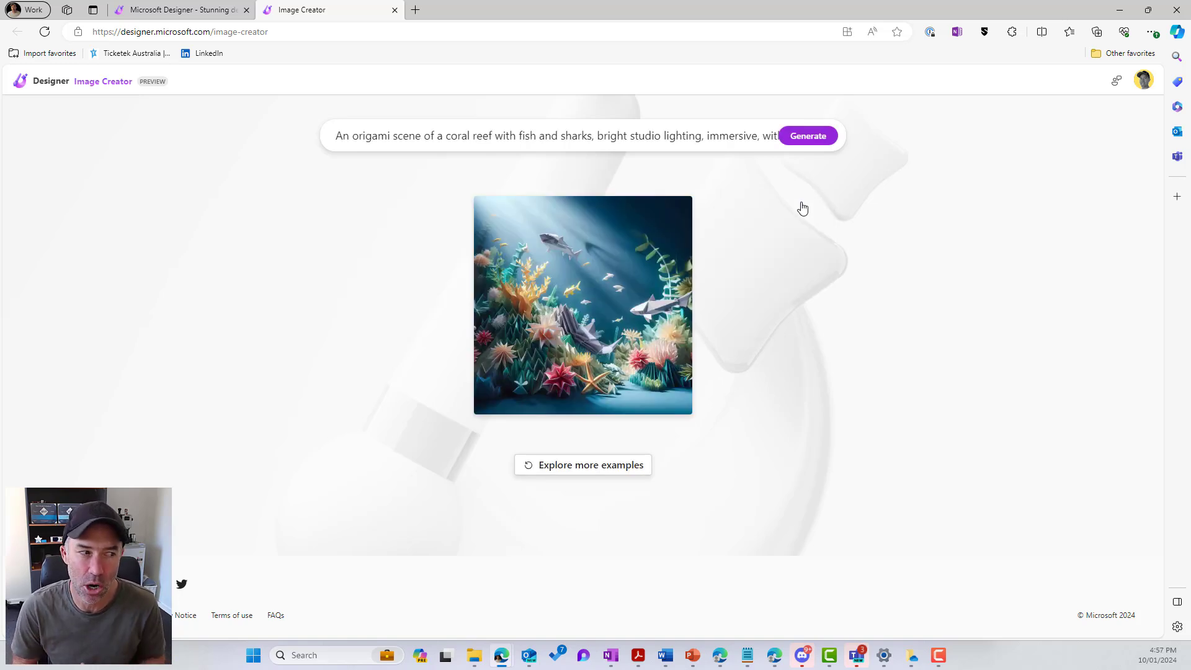
# - Open the generated coral reef image for editing and resize it to the Facebook event cover size, 1920 x 1080, replacing the current design
pyautogui.click(623, 360)
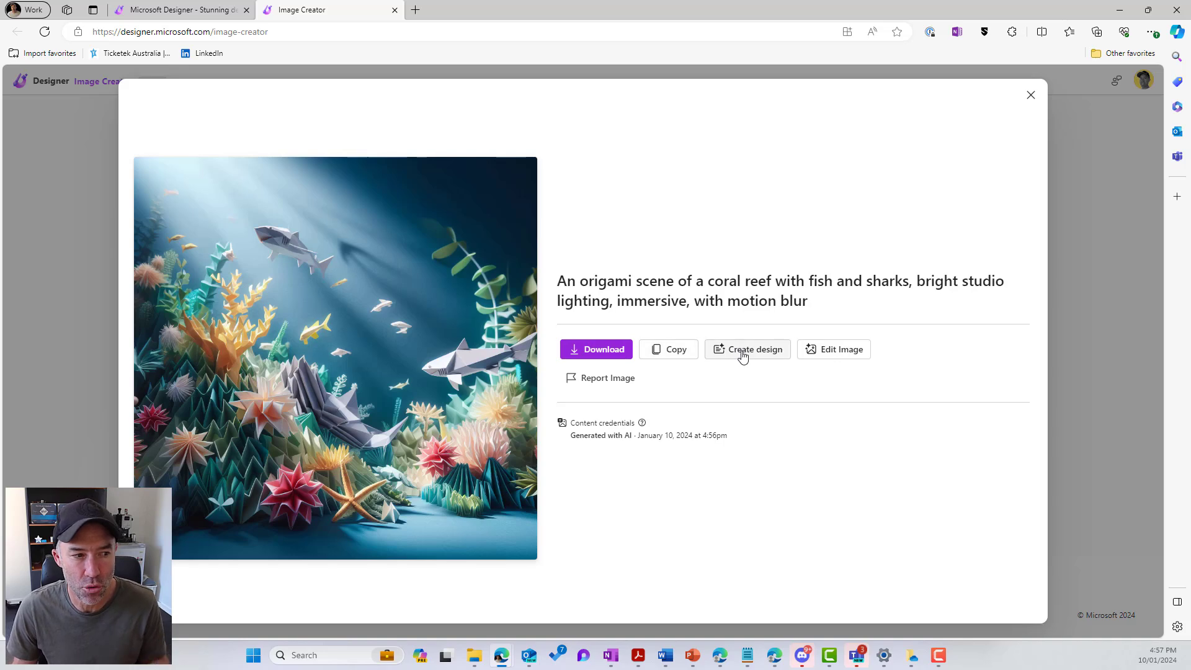
pyautogui.click(823, 351)
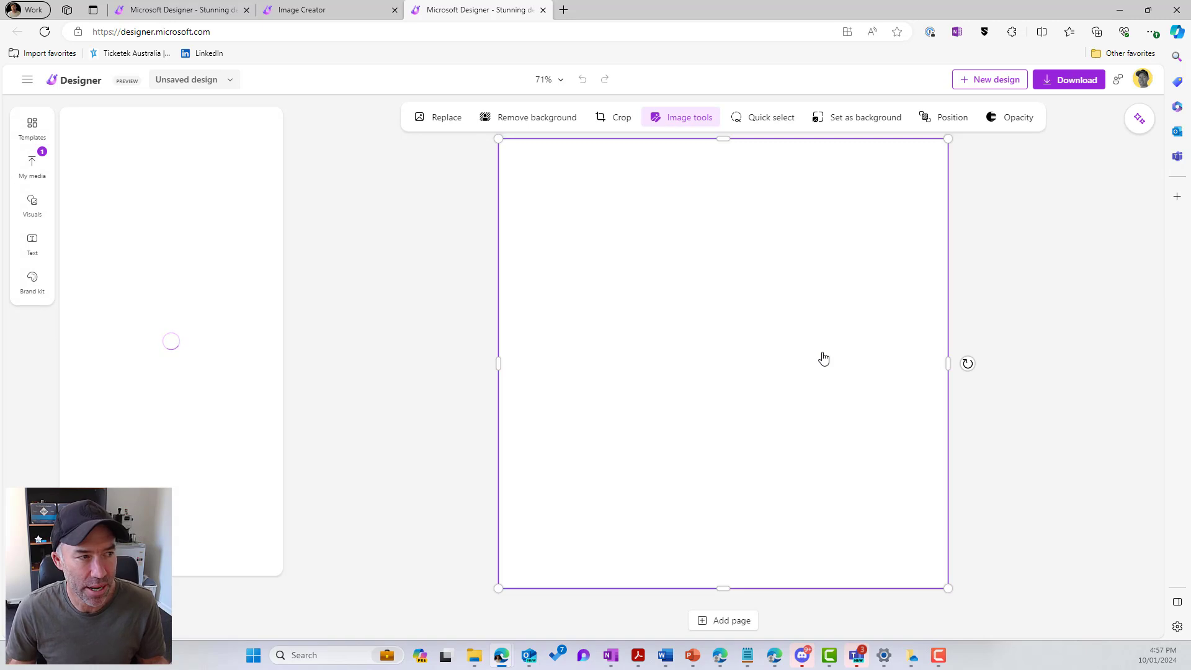
pyautogui.click(211, 84)
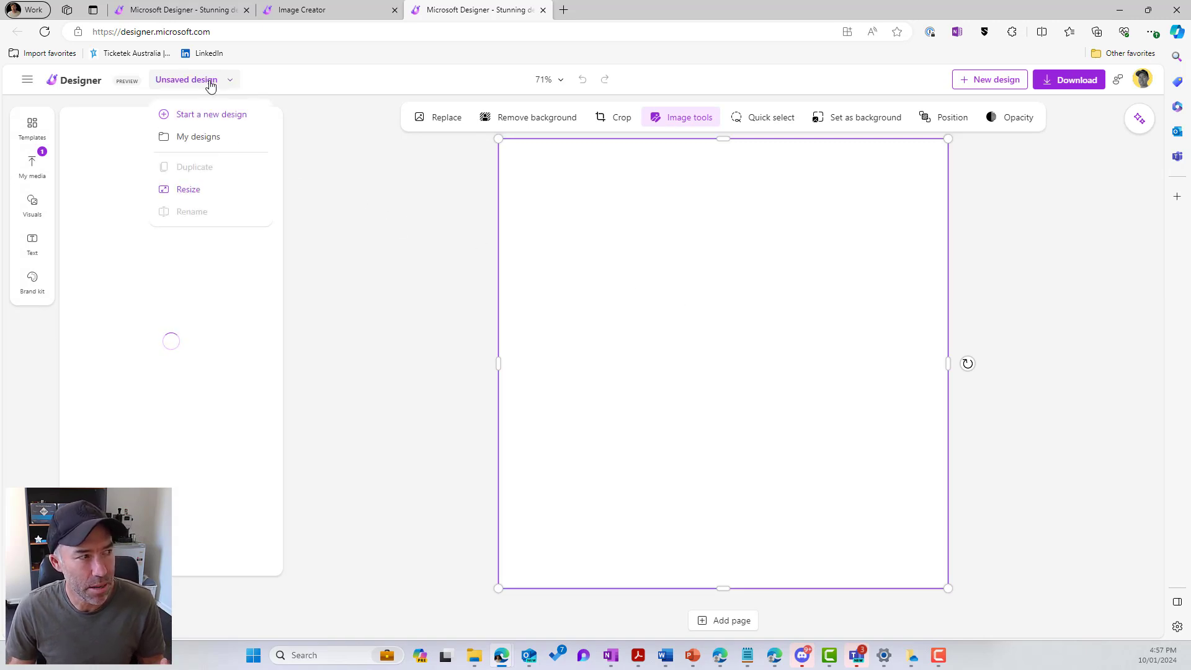
pyautogui.click(183, 191)
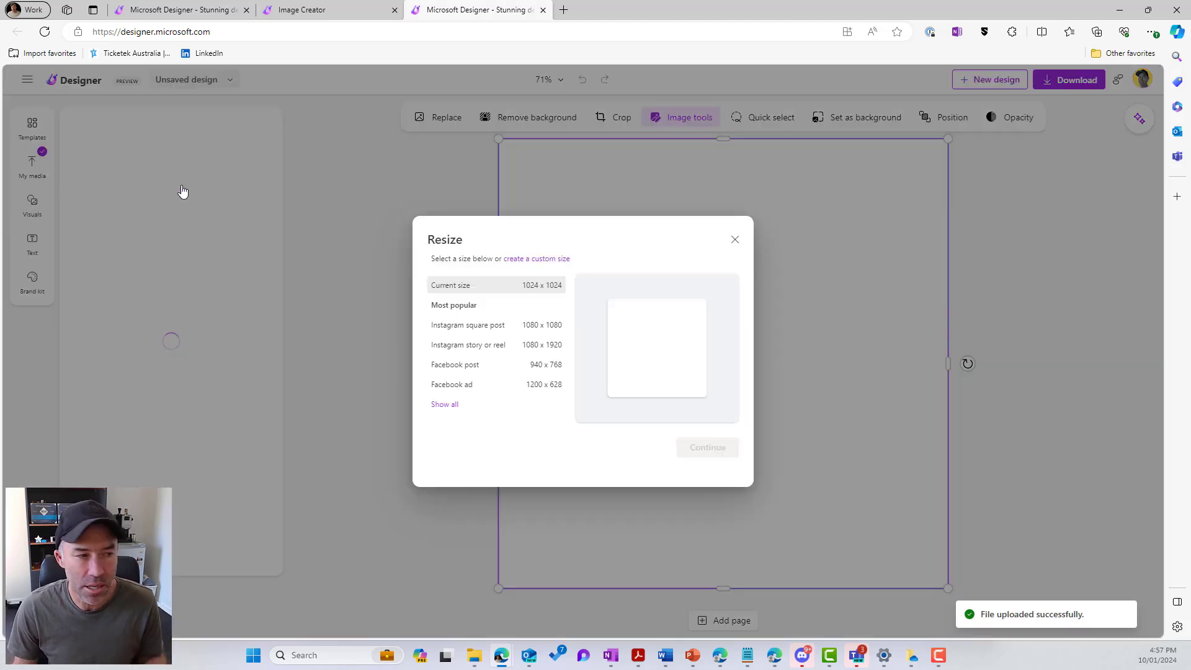
pyautogui.click(452, 405)
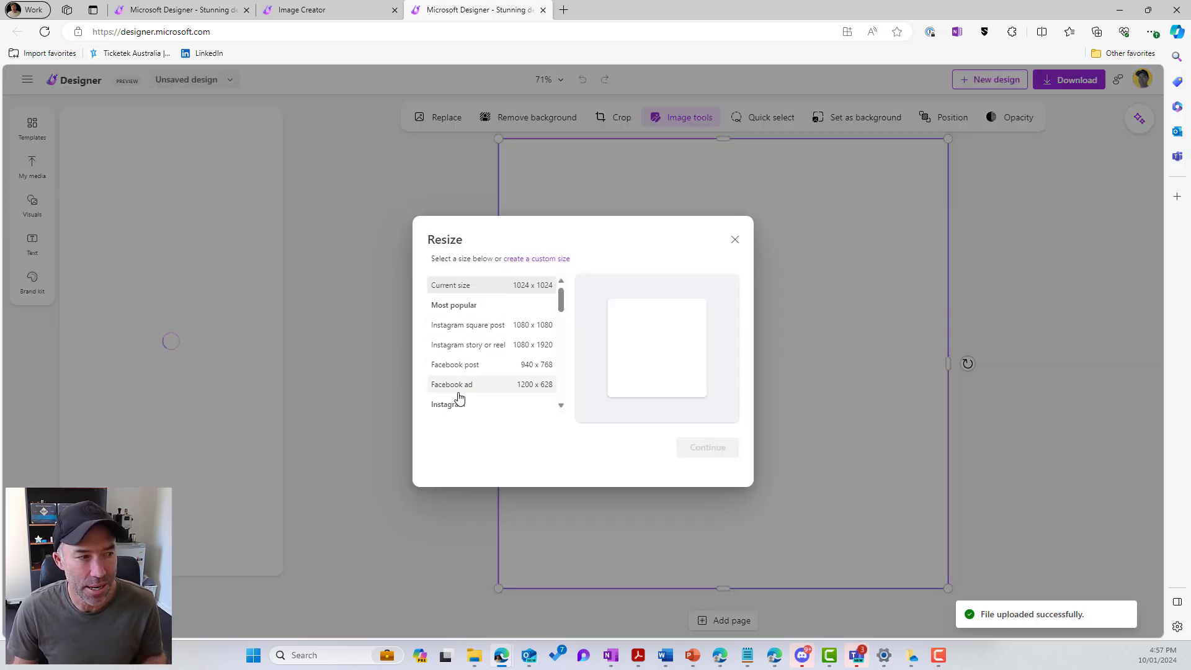
pyautogui.scroll(-5, 486, 379)
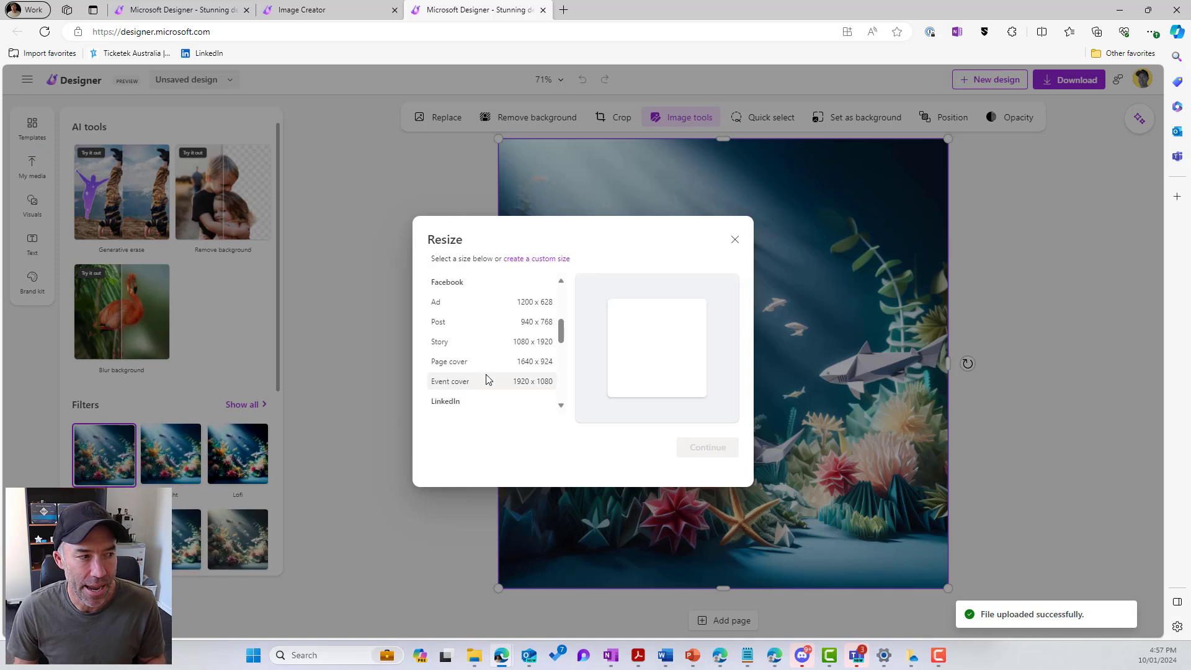
pyautogui.scroll(3, 486, 379)
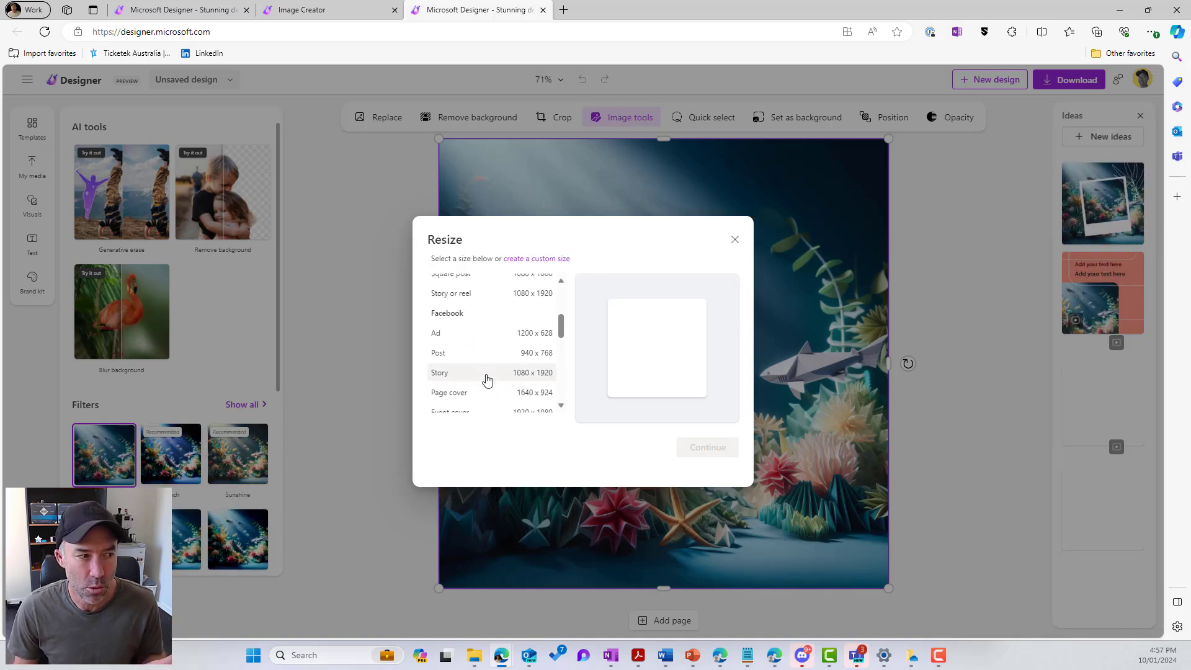
pyautogui.scroll(-3, 487, 378)
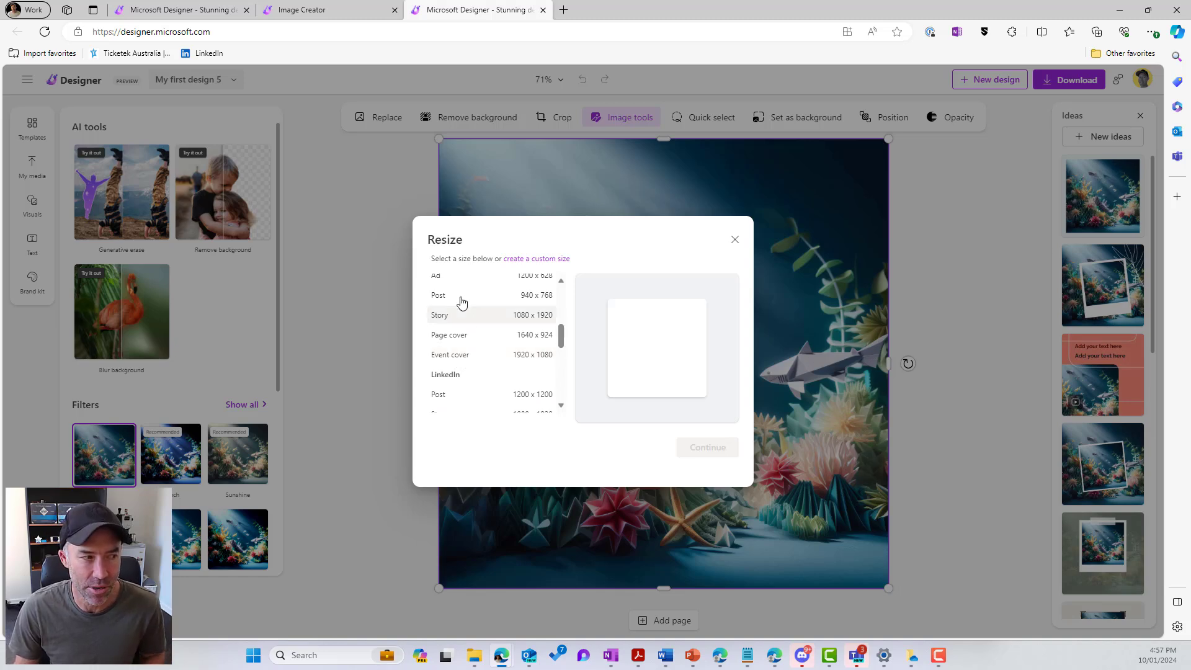
pyautogui.click(527, 363)
pyautogui.click(699, 447)
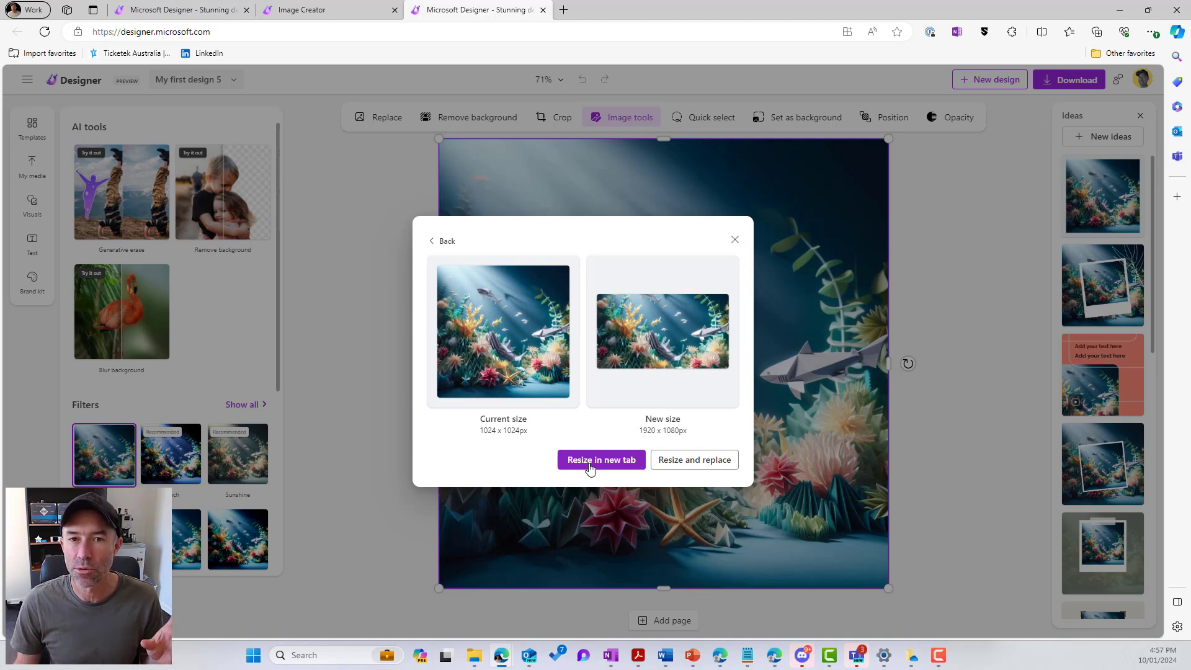
pyautogui.click(702, 465)
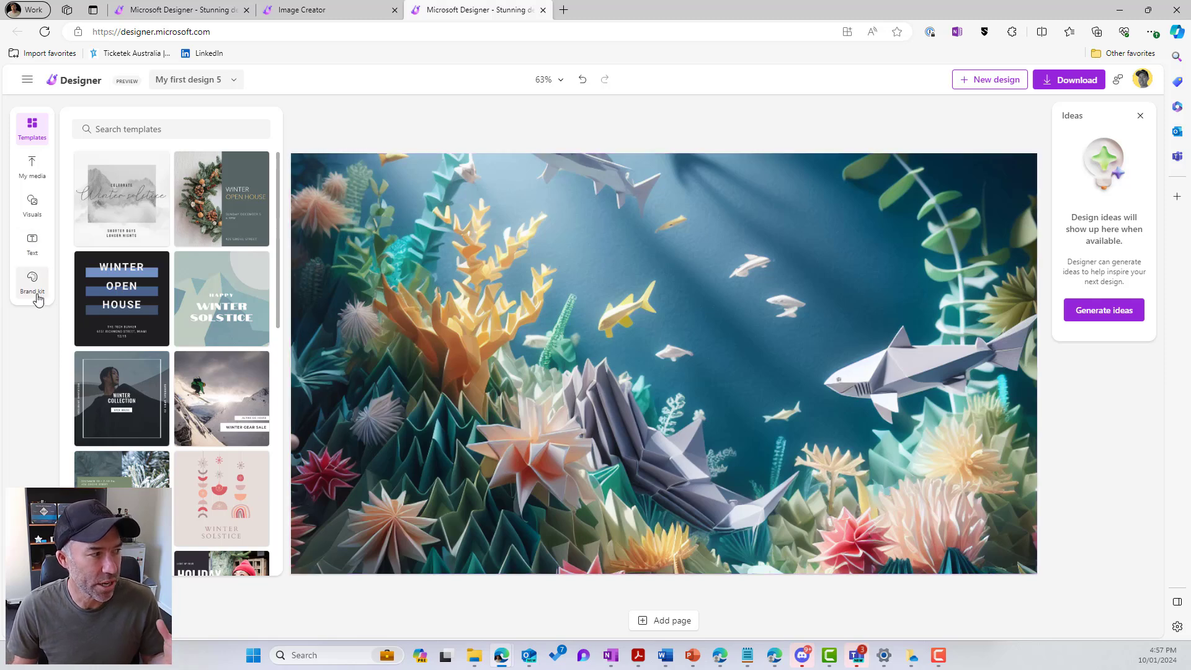
pyautogui.click(32, 204)
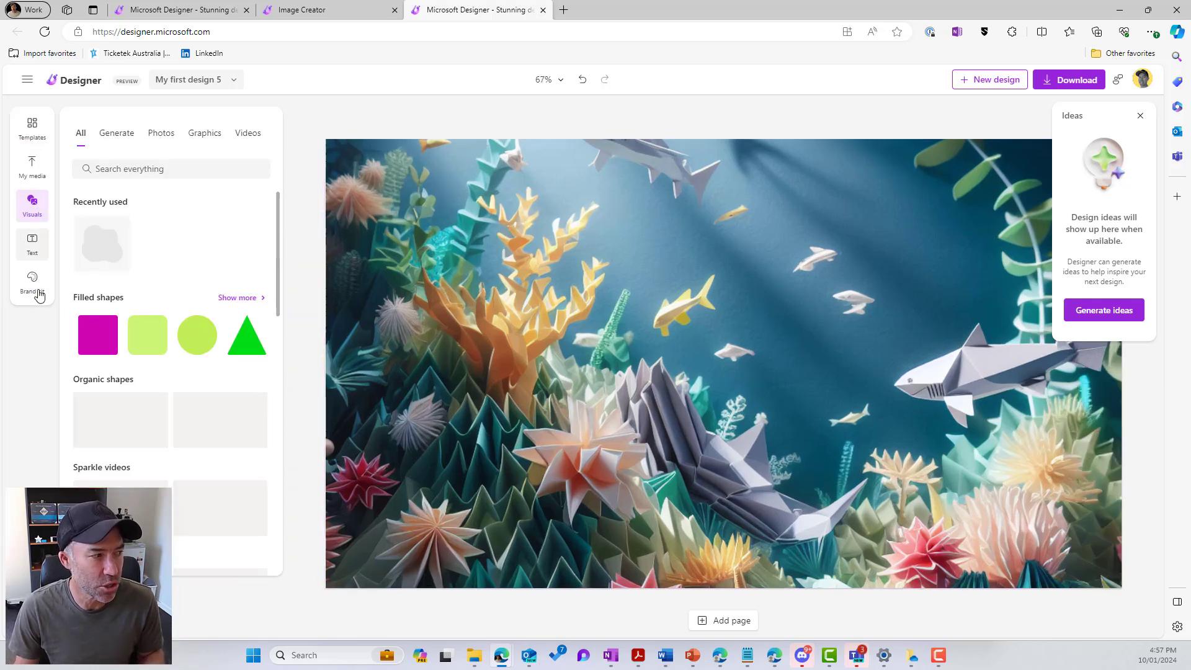
pyautogui.click(32, 284)
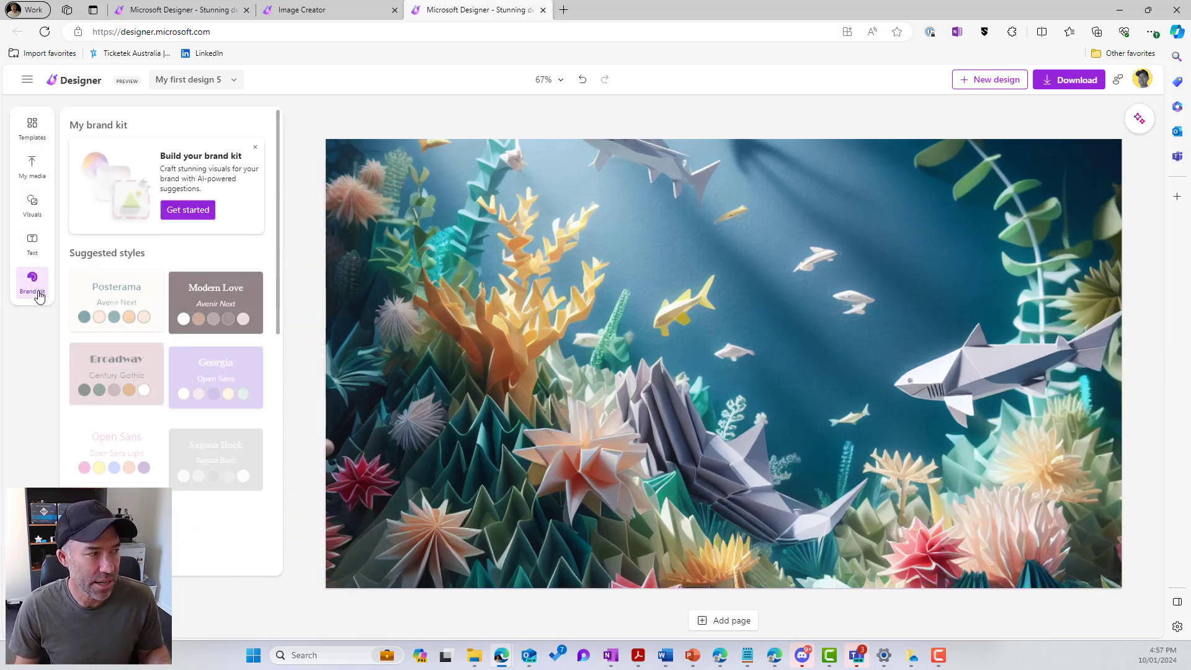
pyautogui.click(32, 243)
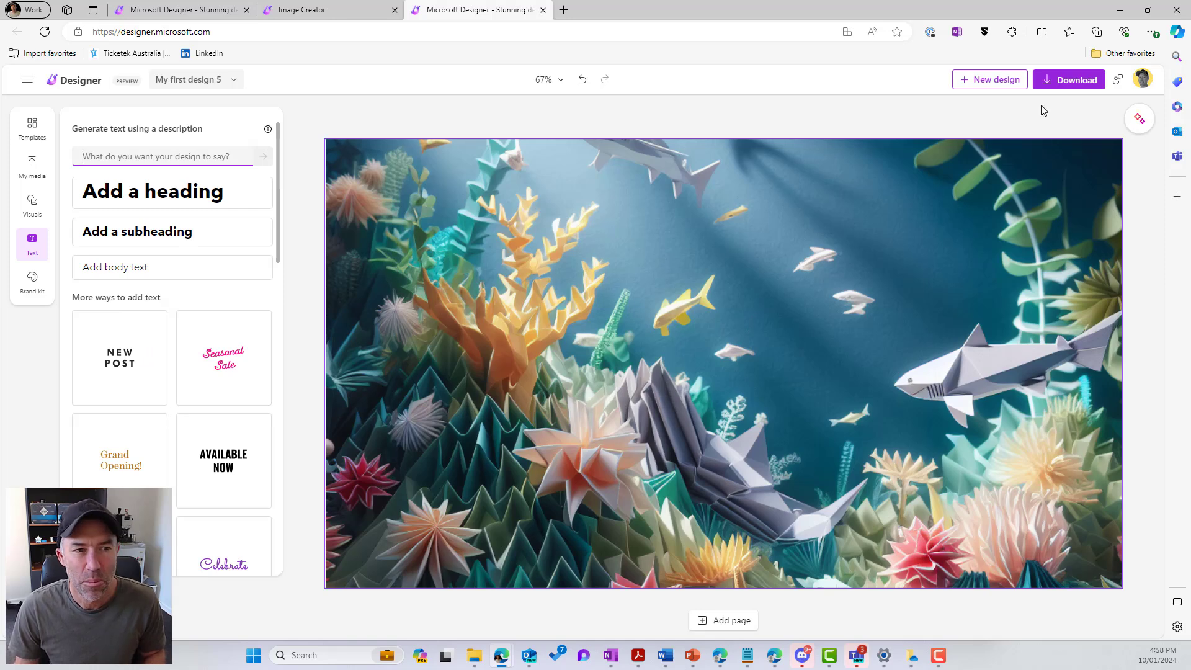
# - Download the resized design as a PNG and switch to the SharePoint home page that is being edited
pyautogui.click(1062, 82)
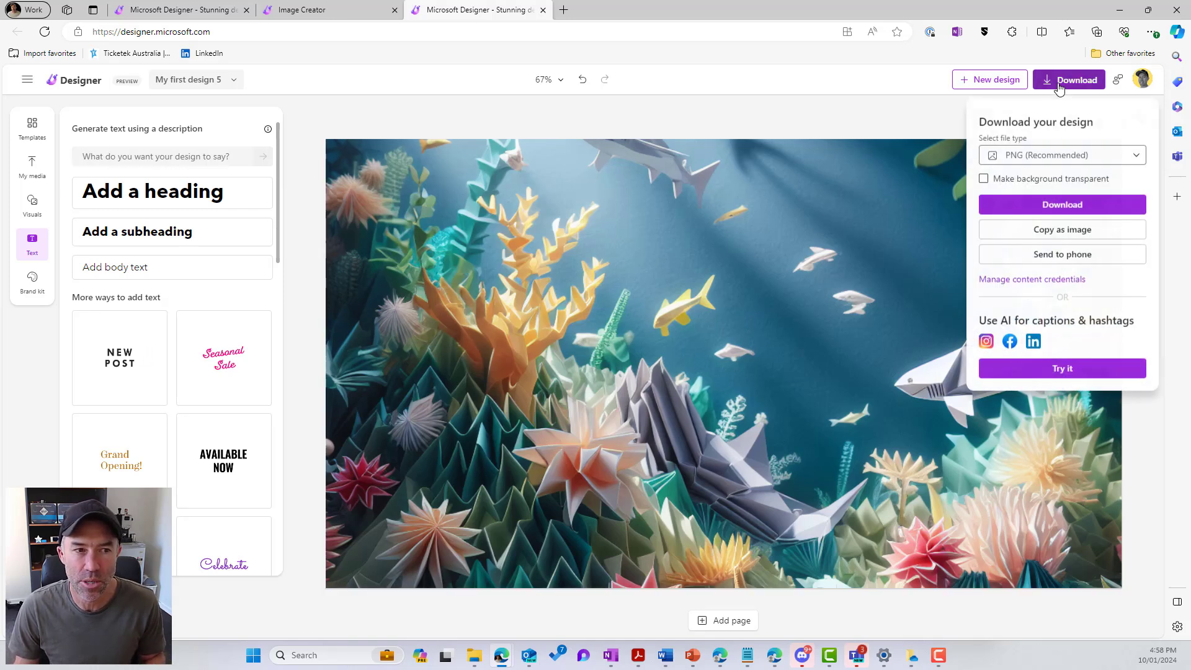
pyautogui.click(1048, 209)
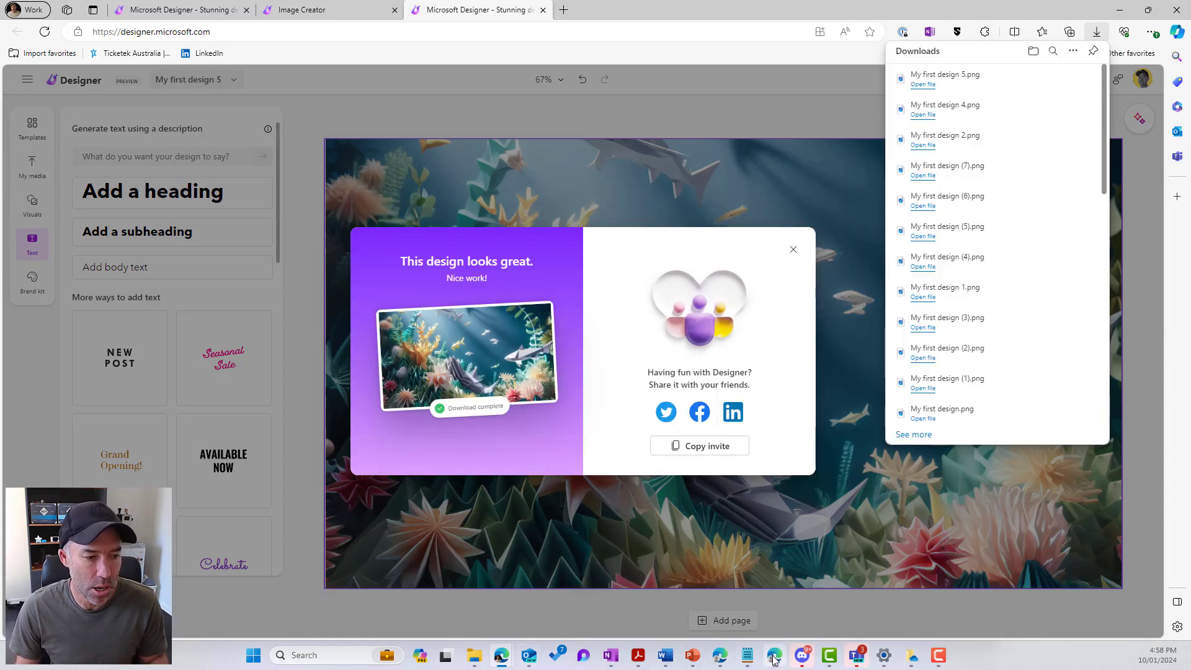
pyautogui.click(718, 661)
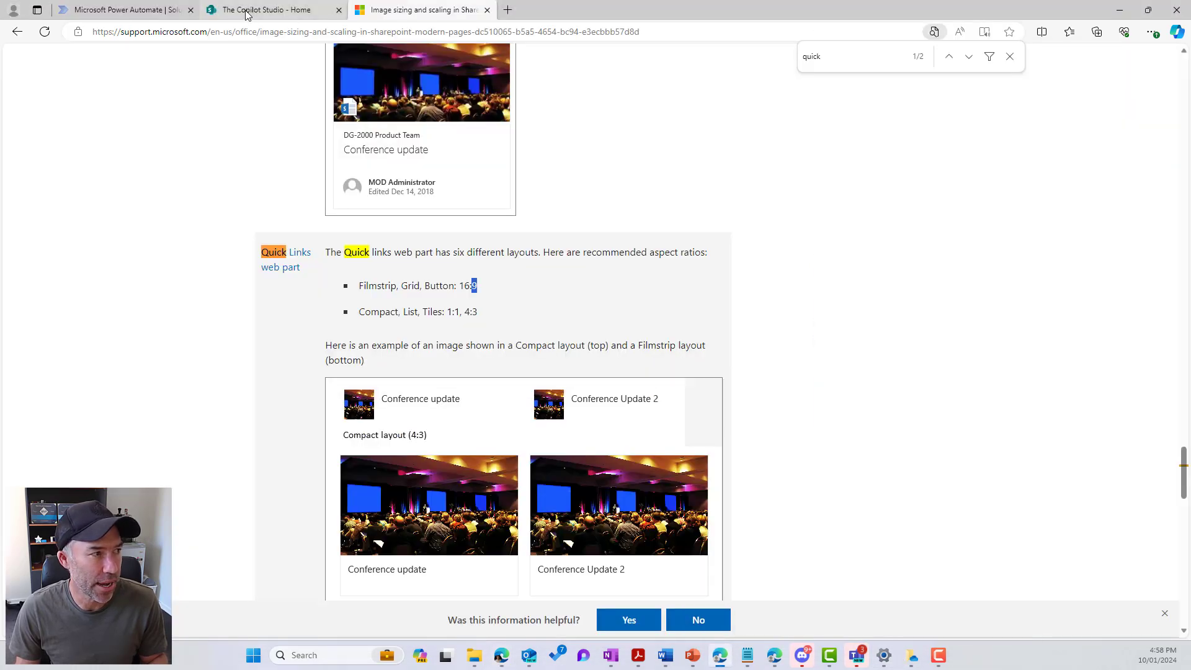
pyautogui.click(266, 10)
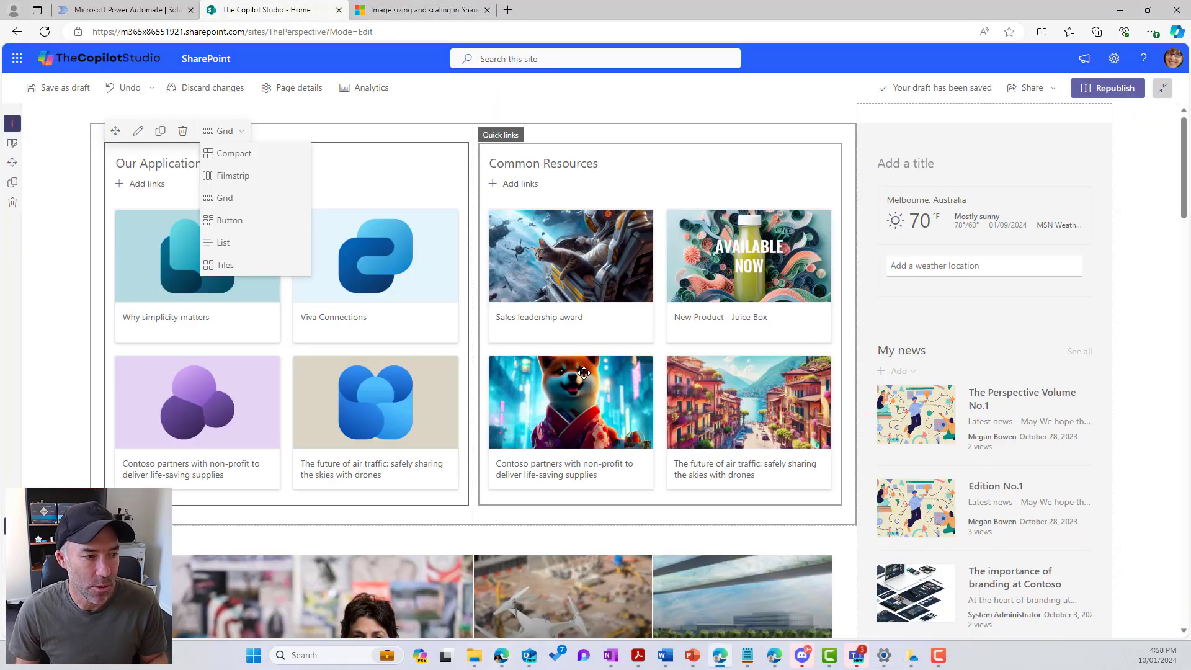
# - Replace the thumbnail of the "Contoso partners with non-profit" link in Common Resources with the downloaded coral reef image and republish the page
pyautogui.click(578, 409)
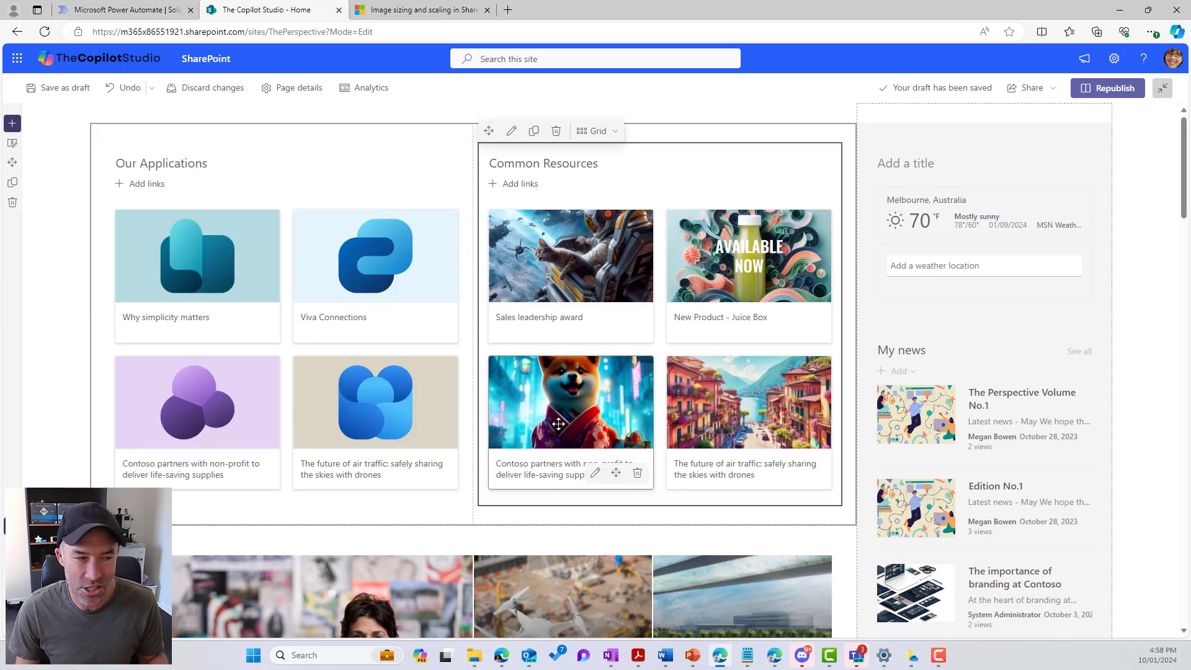
pyautogui.click(594, 473)
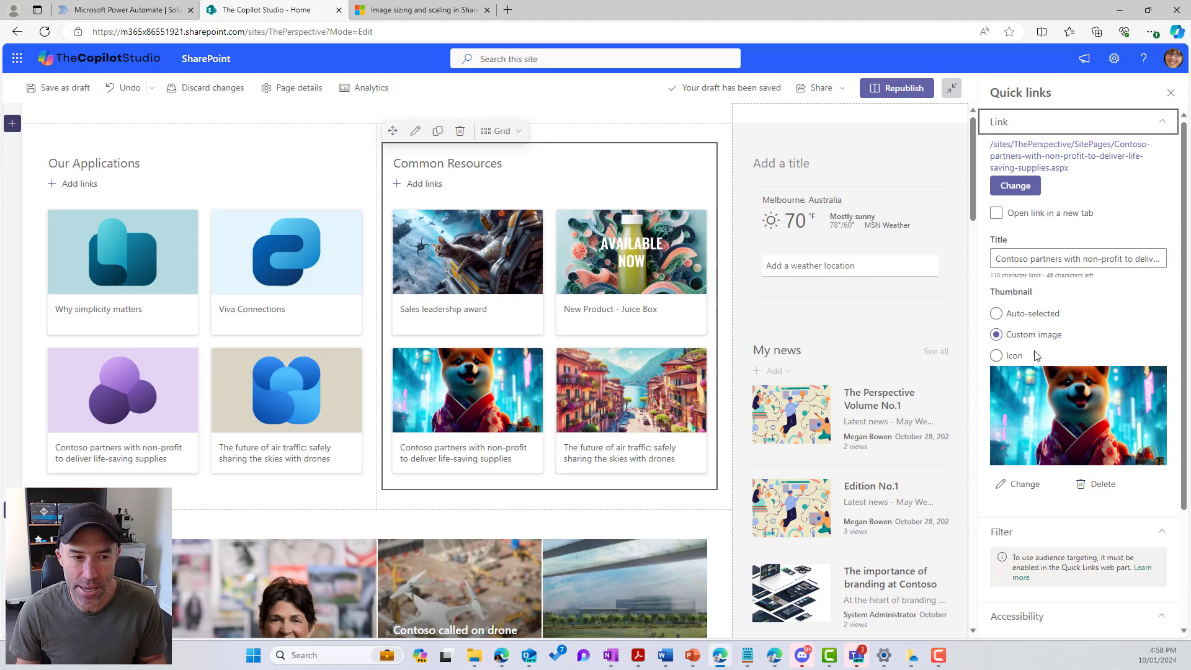
pyautogui.click(1021, 488)
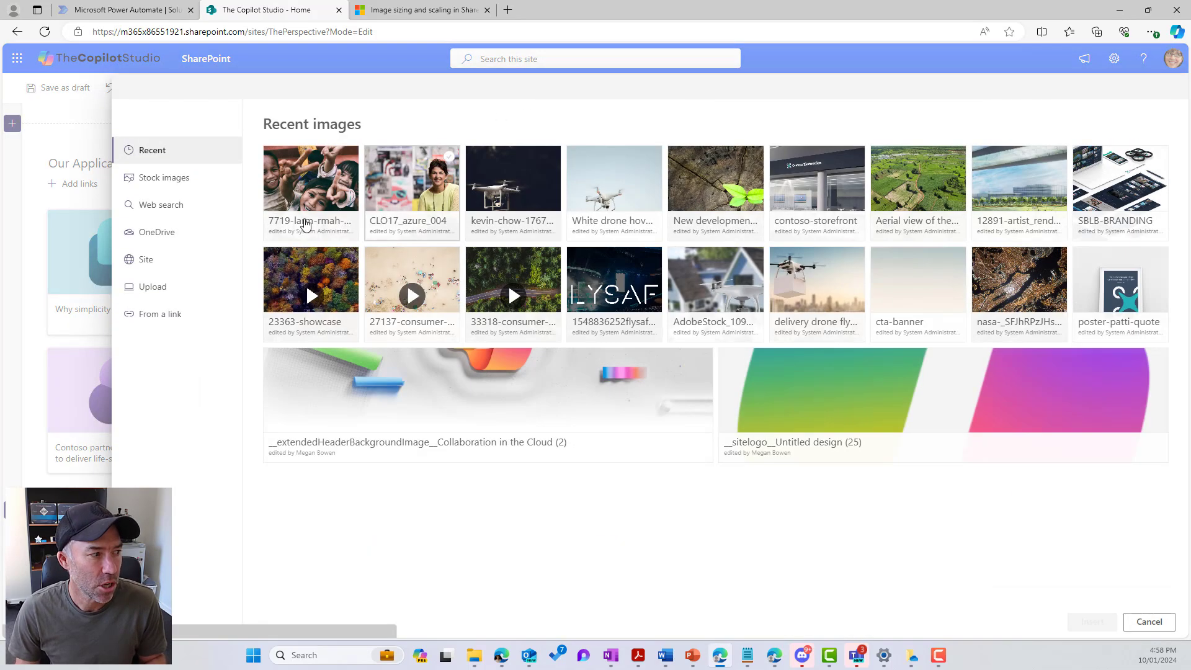
pyautogui.click(165, 287)
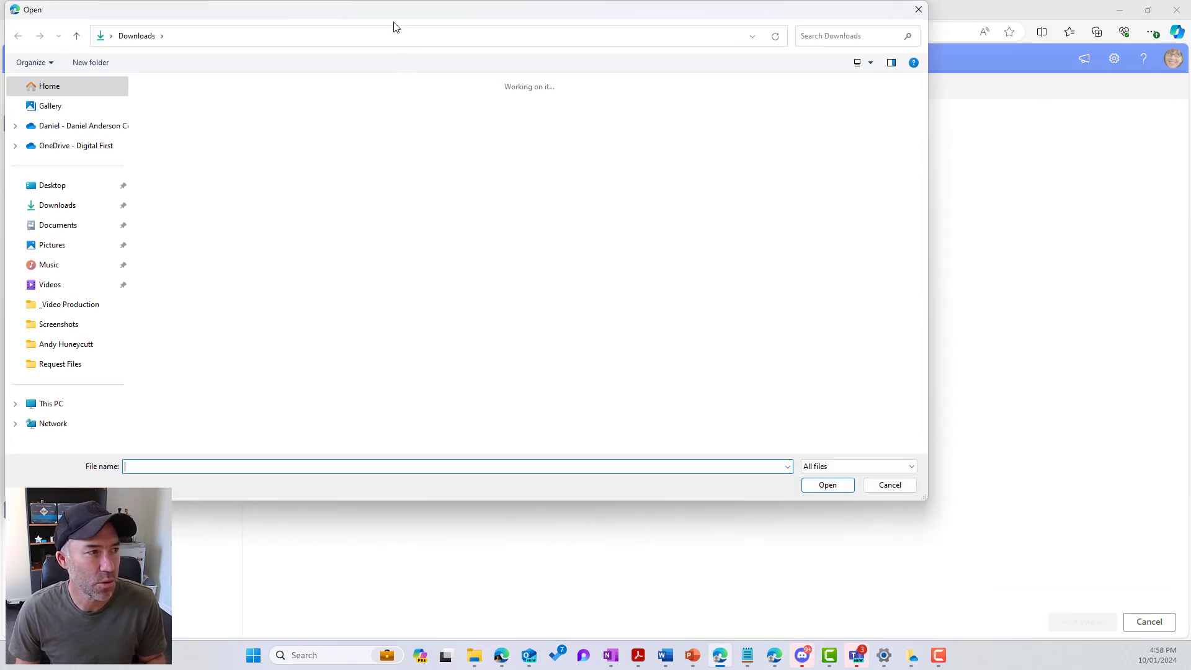
pyautogui.press('Escape')
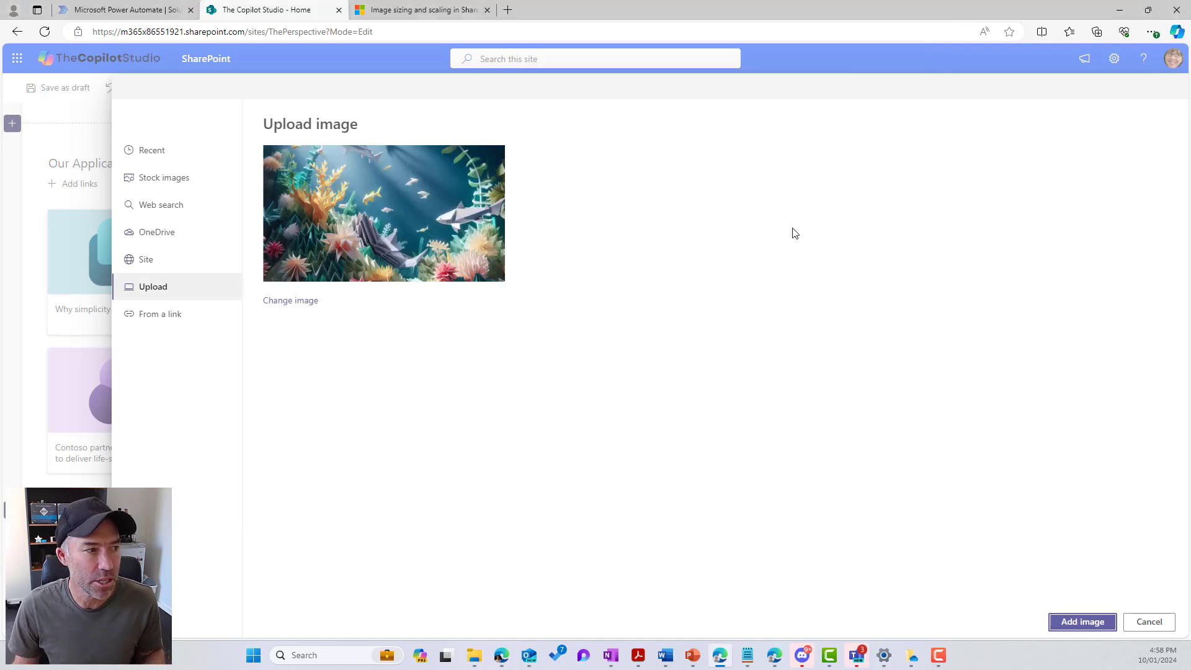
pyautogui.click(1063, 621)
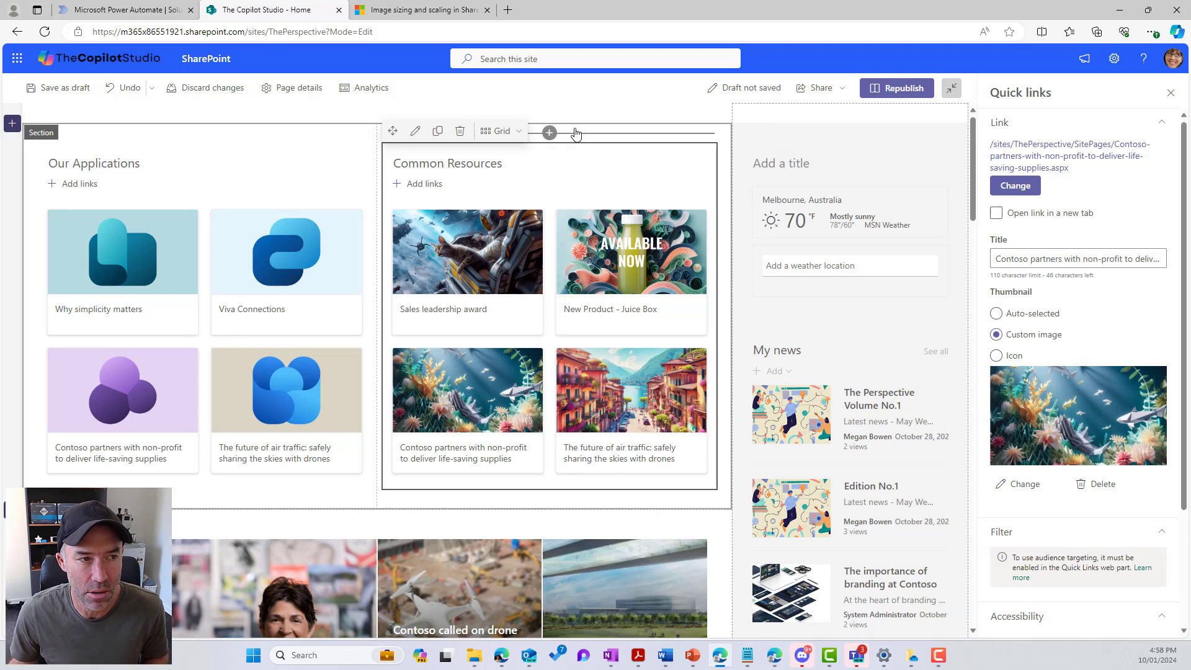
pyautogui.click(890, 91)
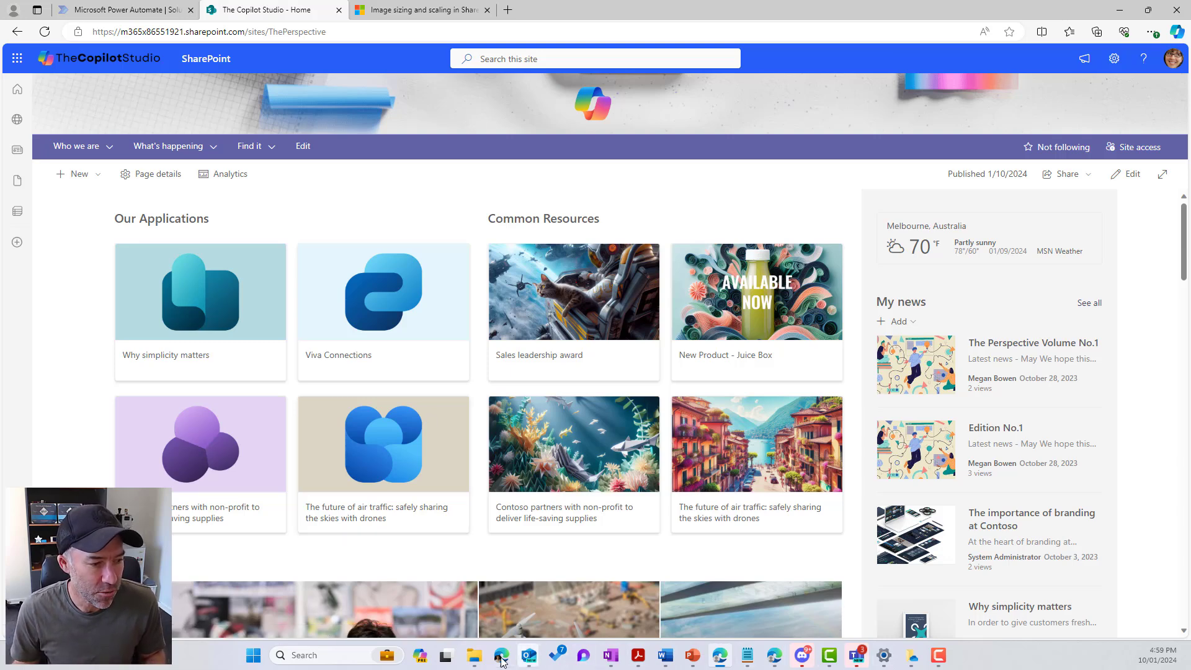
# - Switch back to Microsoft Designer, dismiss the download message and add a blank page to the design
pyautogui.moveTo(502, 660)
pyautogui.click(658, 597)
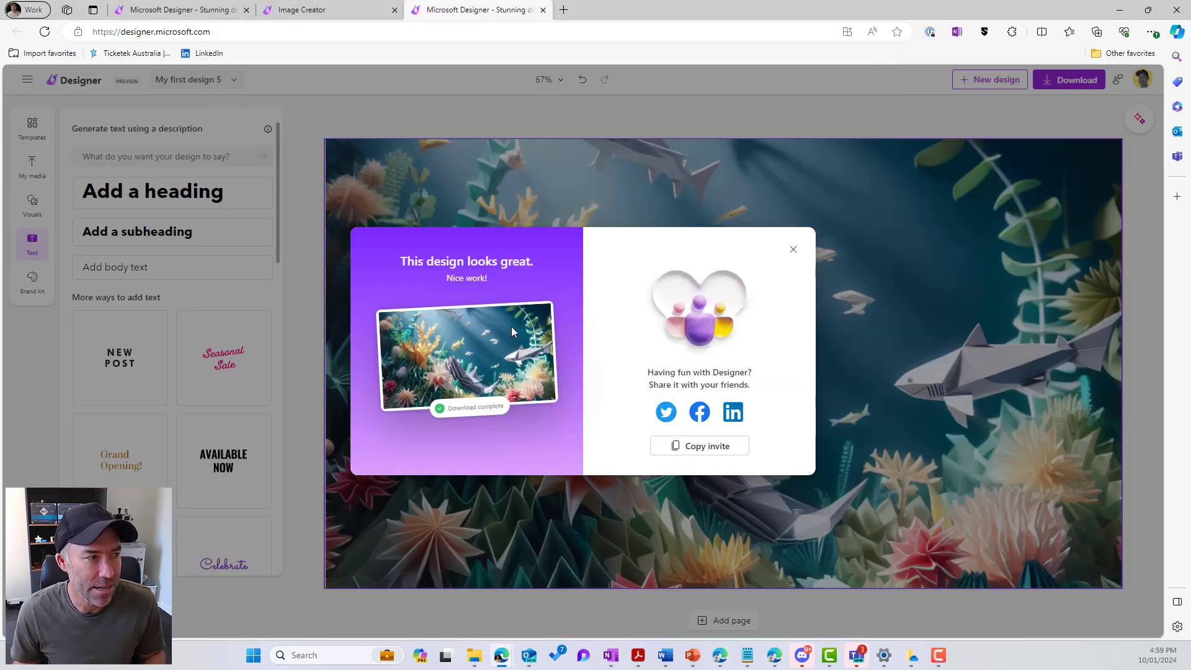
pyautogui.click(795, 250)
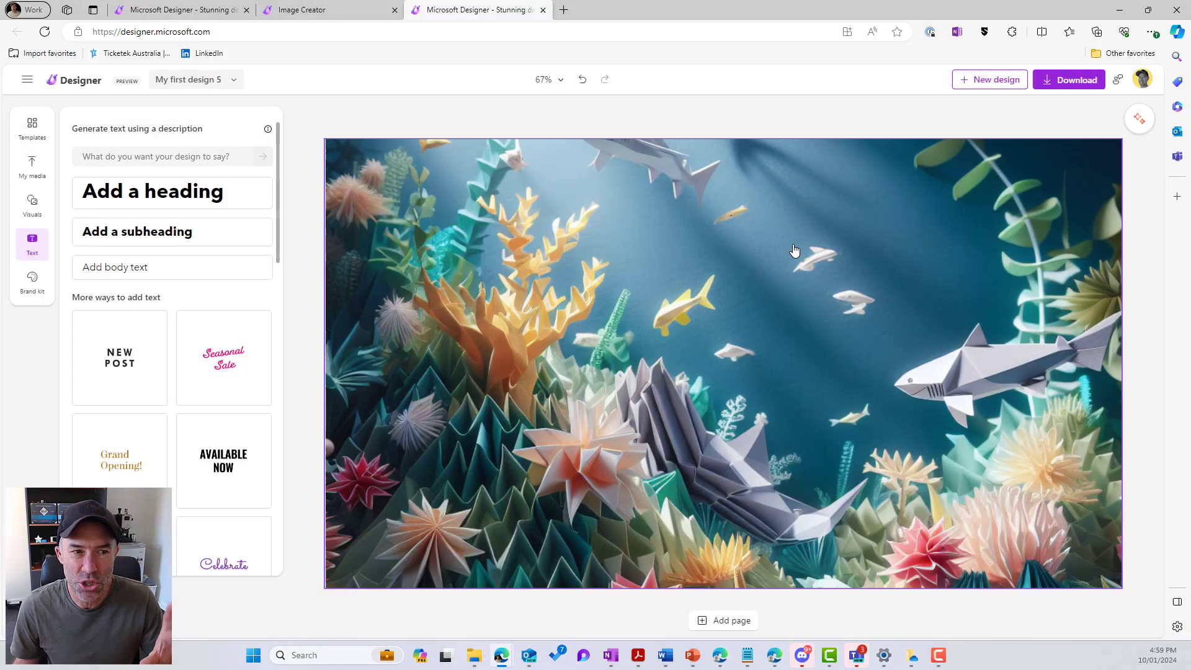
pyautogui.click(731, 622)
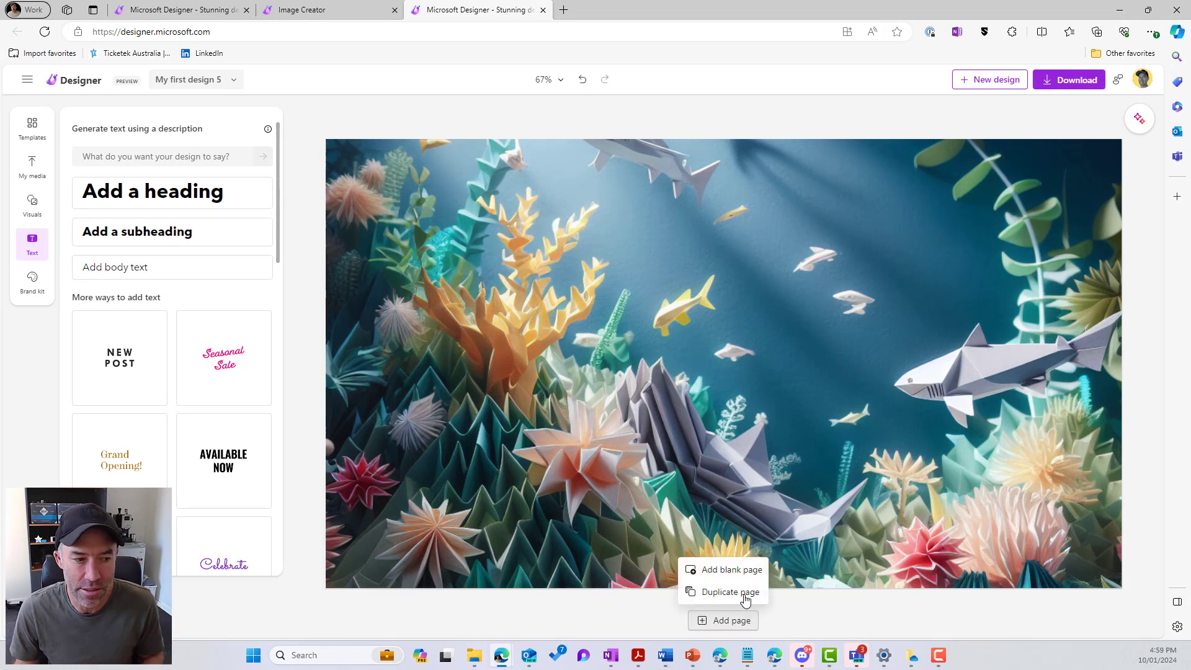
pyautogui.click(735, 572)
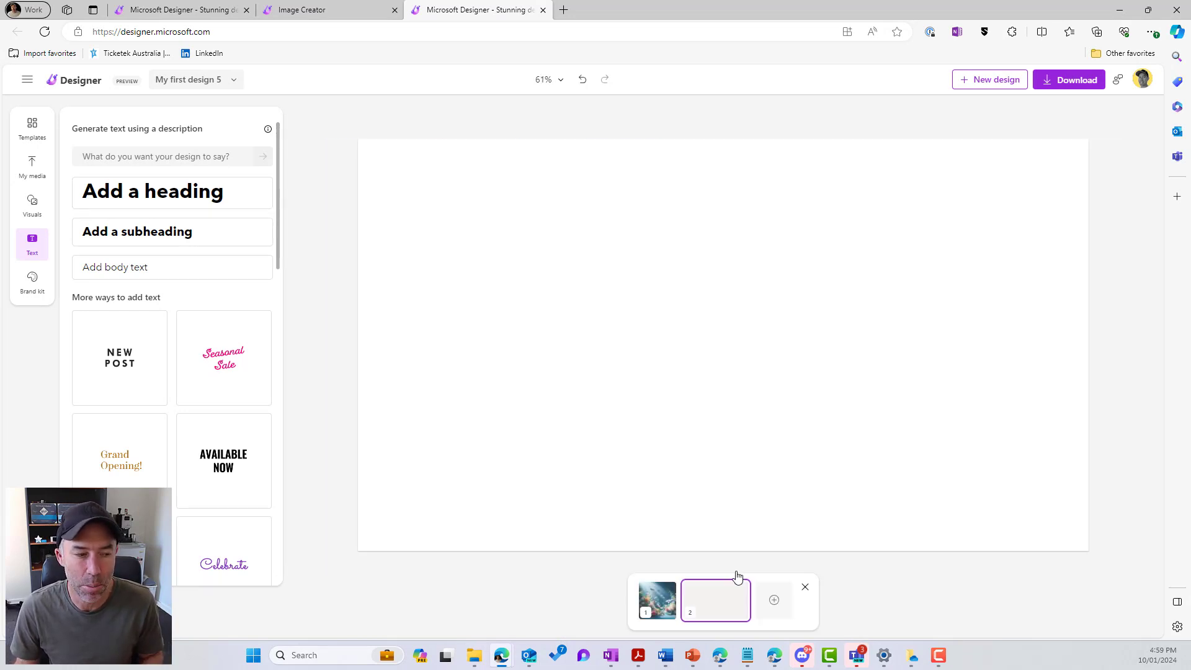
# - Upload the SharePoint_256x256 icon from this device, found in BrandingKit > Microsoft Office App Icons > SharePoint > full-color
pyautogui.click(33, 165)
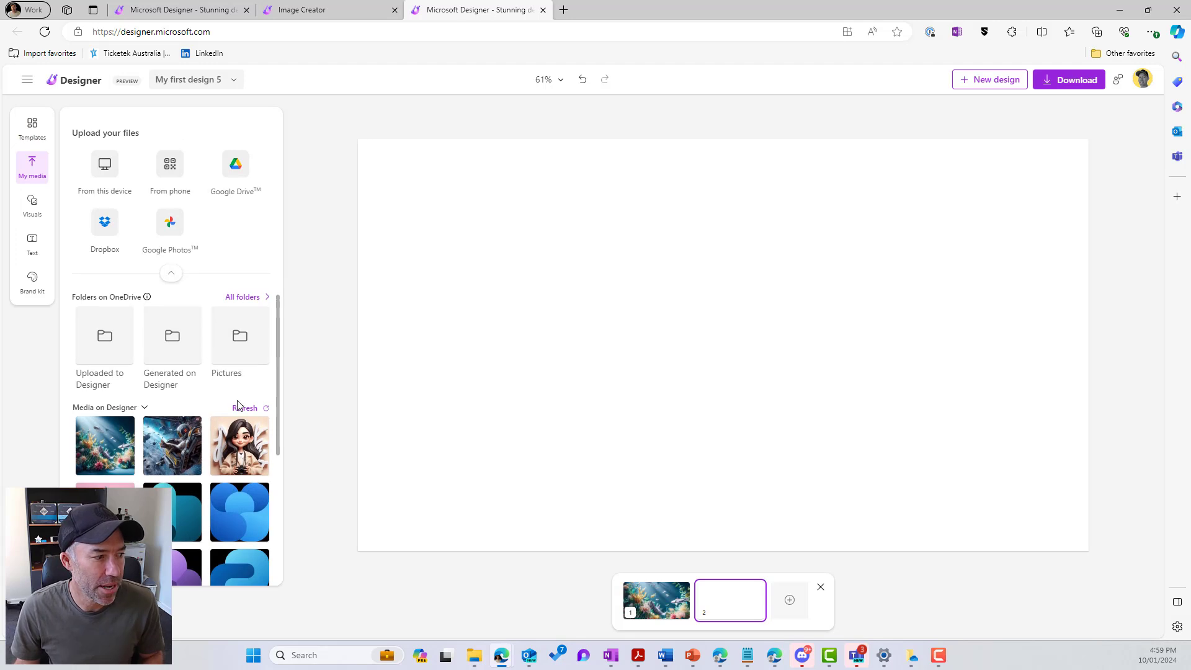
pyautogui.scroll(-2, 238, 405)
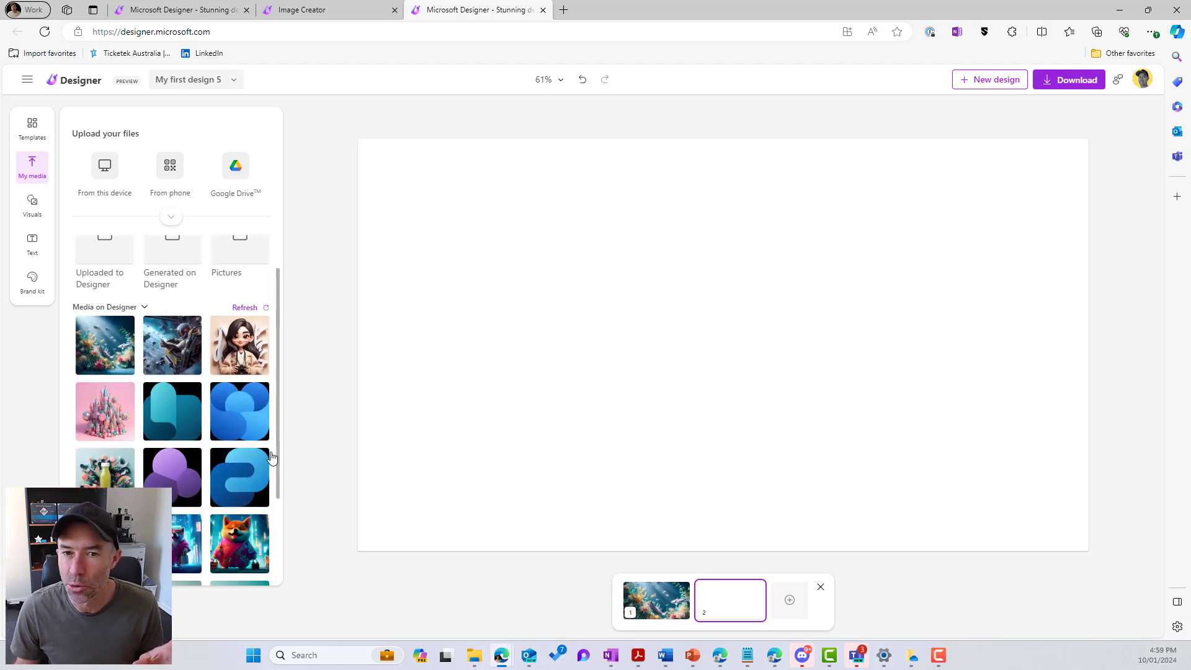
pyautogui.scroll(1, 144, 316)
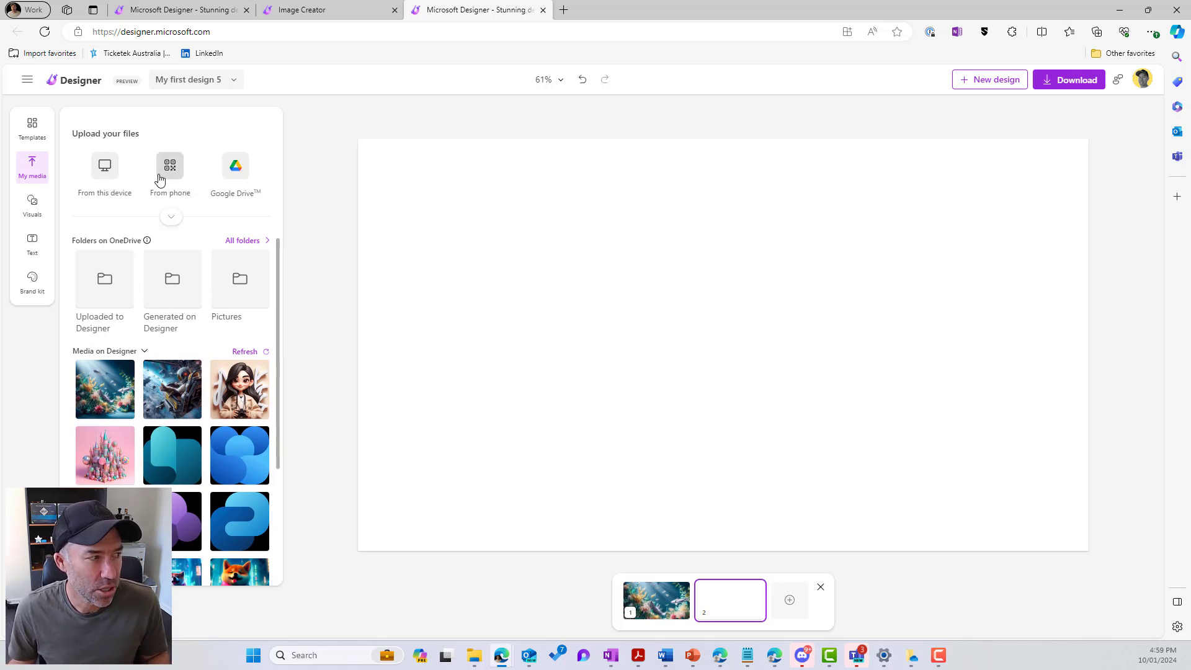
pyautogui.click(169, 222)
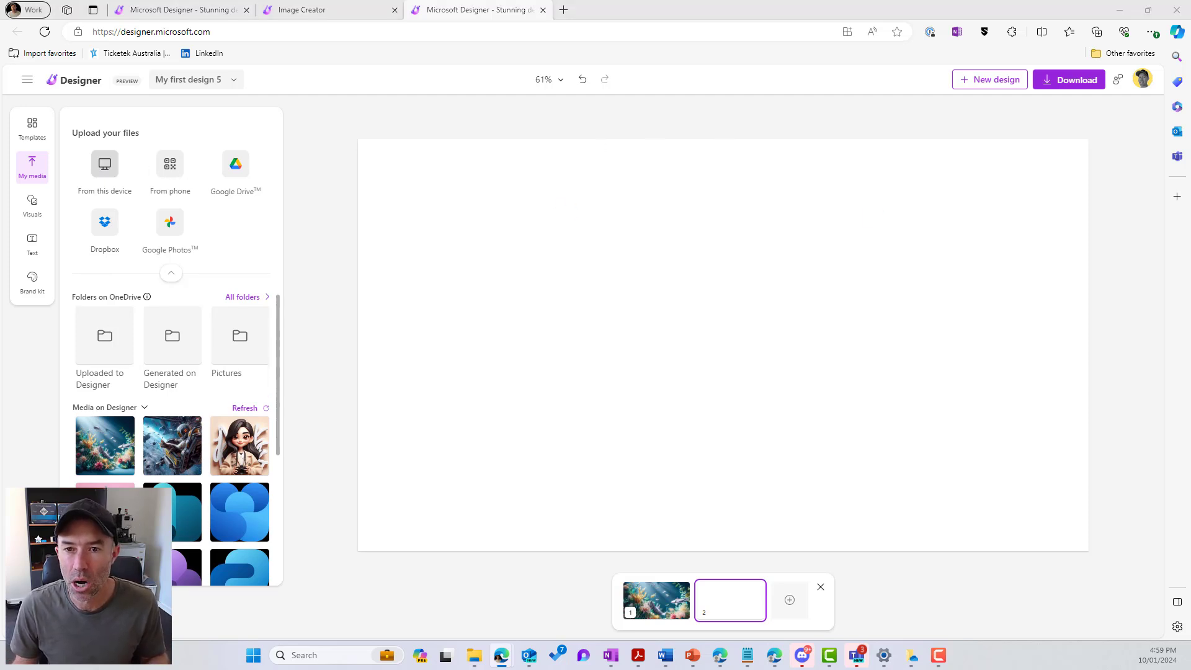
pyautogui.moveTo(1190, 131); pyautogui.dragTo(558, 129)
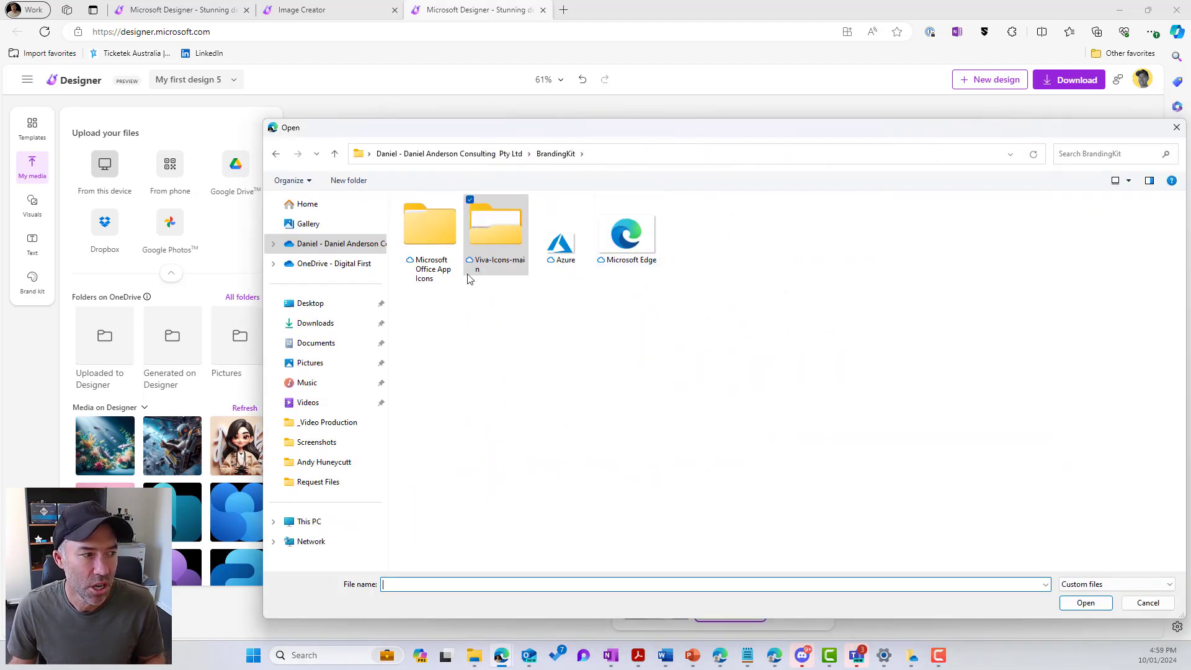
pyautogui.doubleClick(433, 234)
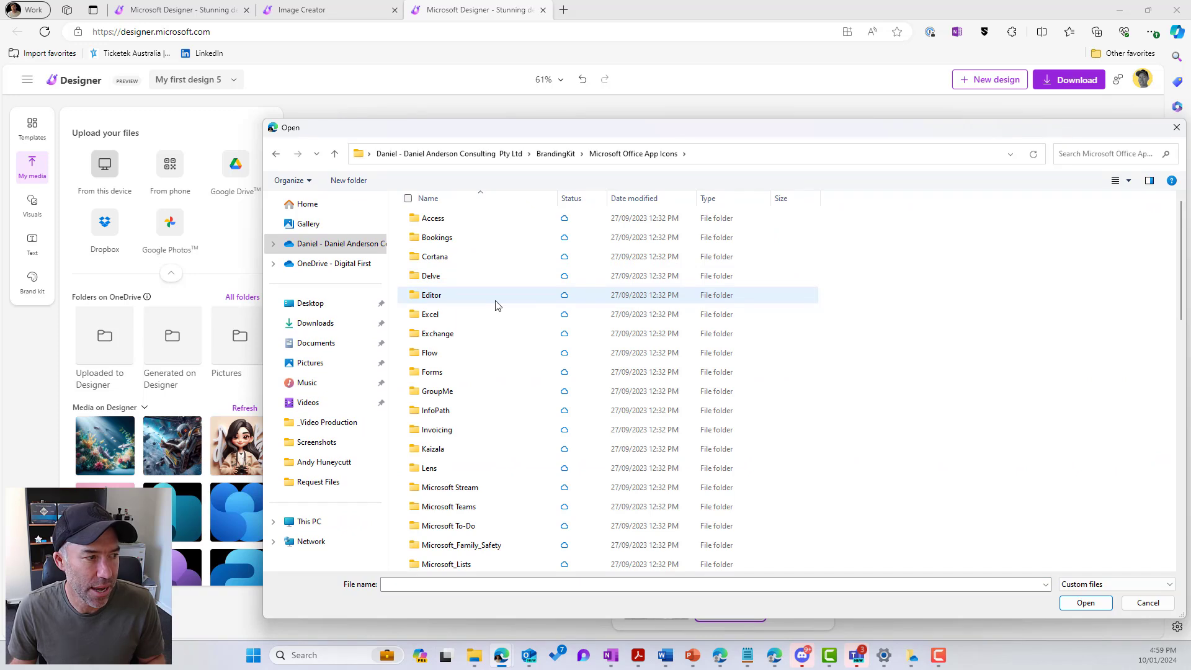
pyautogui.scroll(-2, 496, 307)
pyautogui.scroll(-6, 496, 311)
pyautogui.scroll(-5, 496, 312)
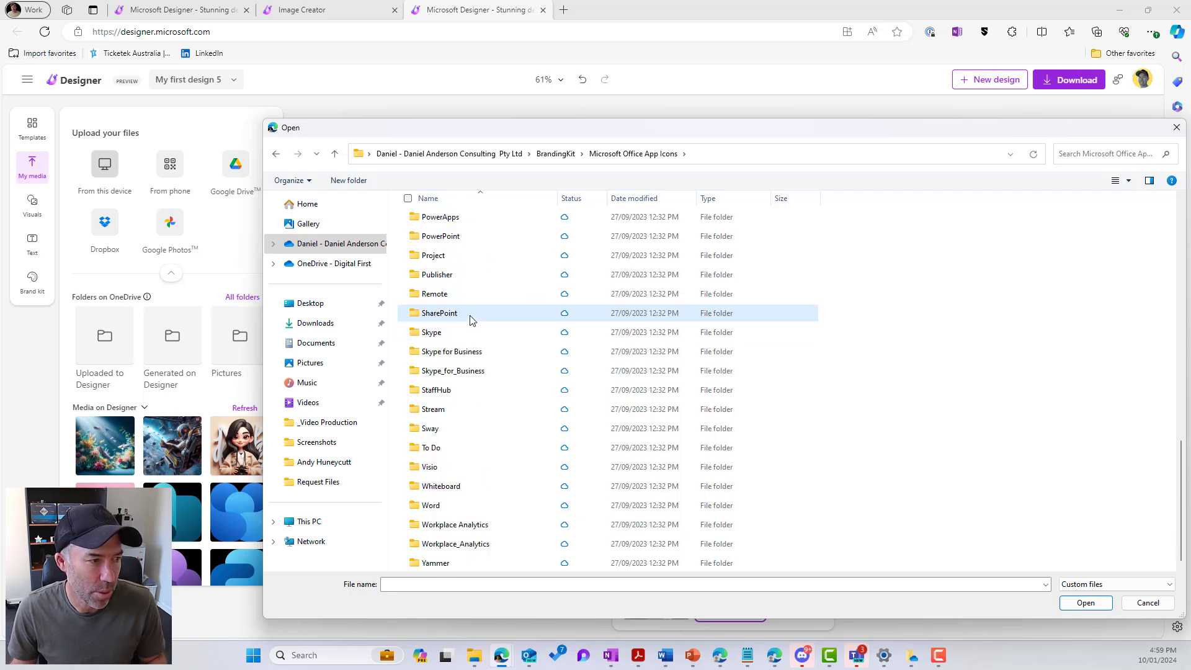
pyautogui.doubleClick(472, 320)
pyautogui.doubleClick(441, 222)
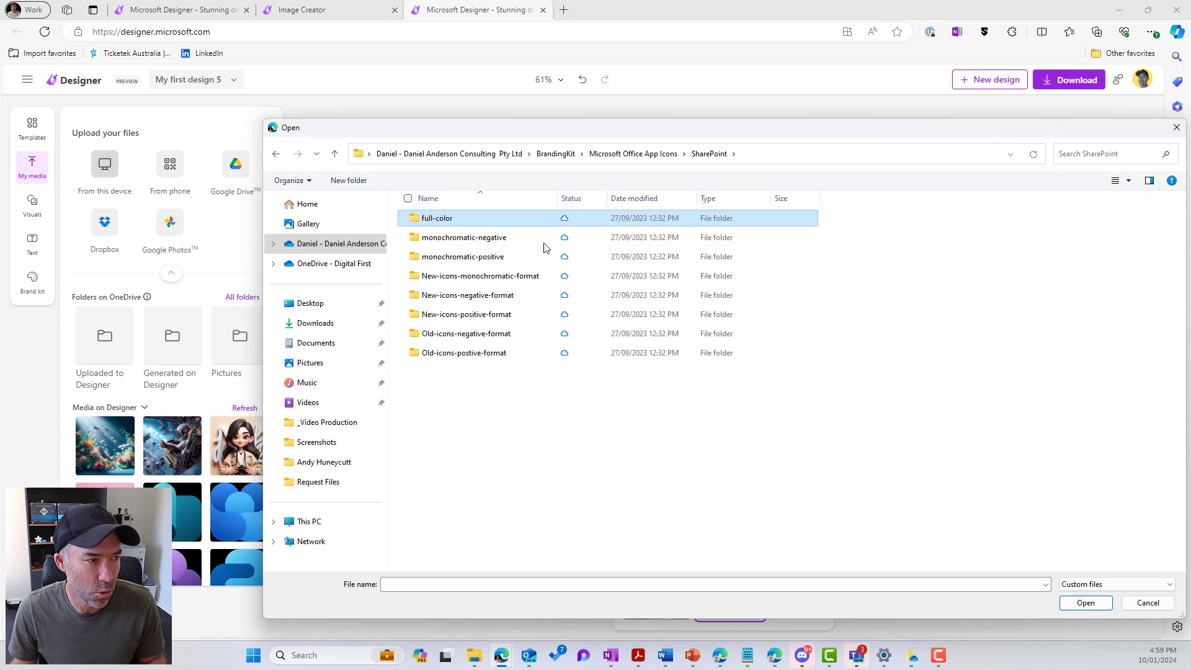
pyautogui.doubleClick(693, 231)
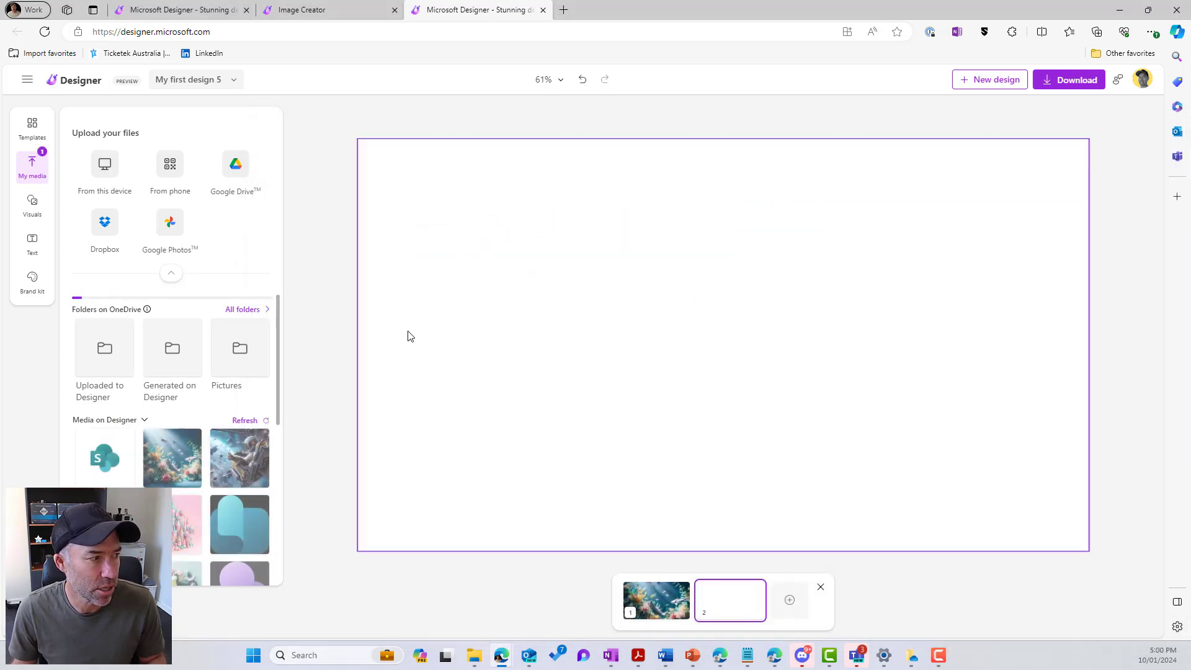
# - Place the uploaded SharePoint icon near the middle of page 2 and delete it from the page
pyautogui.click(109, 462)
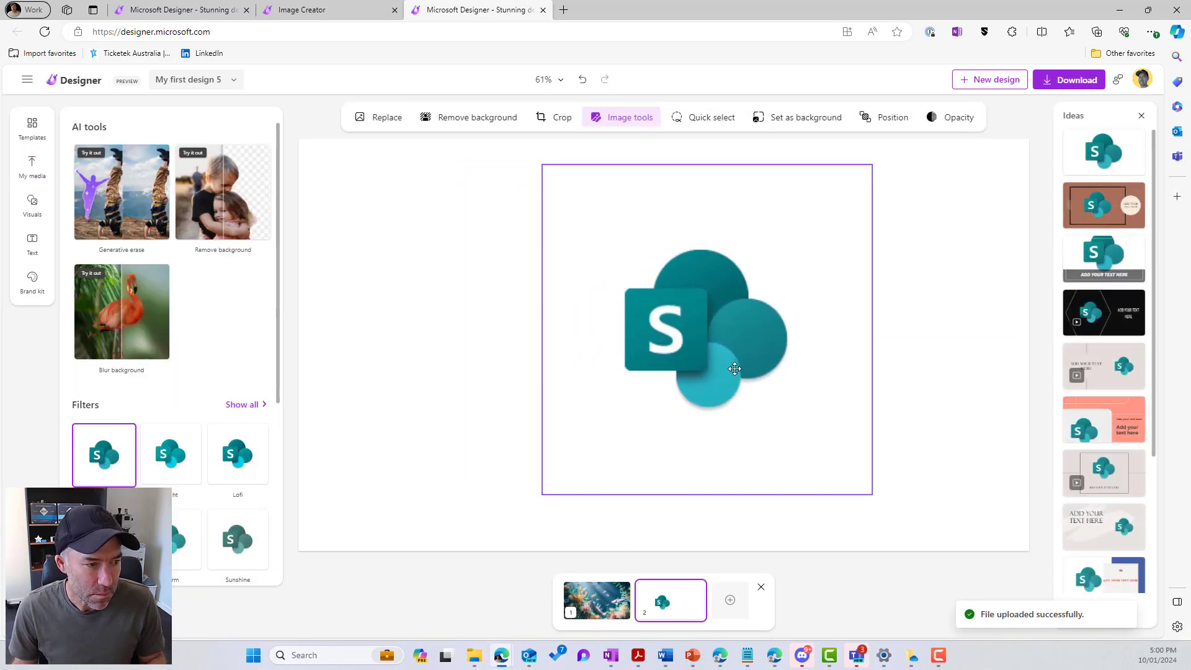
pyautogui.moveTo(692, 372)
pyautogui.mouseDown()
pyautogui.moveTo(673, 369)
pyautogui.moveTo(685, 377)
pyautogui.mouseUp()
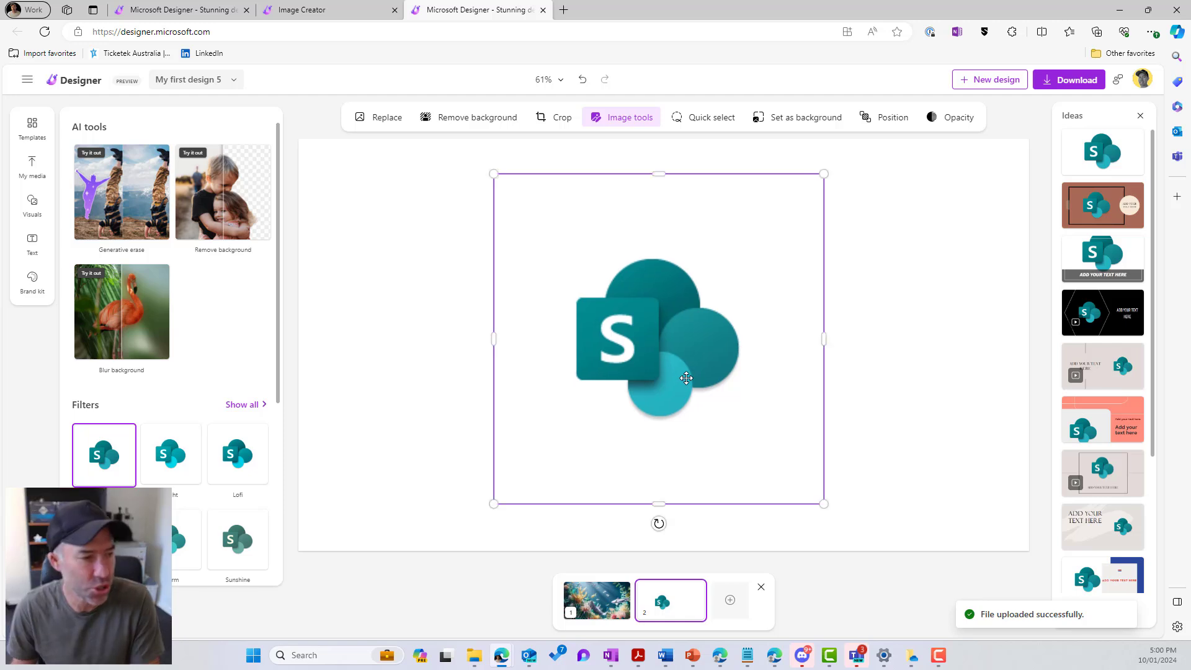
pyautogui.press('Delete')
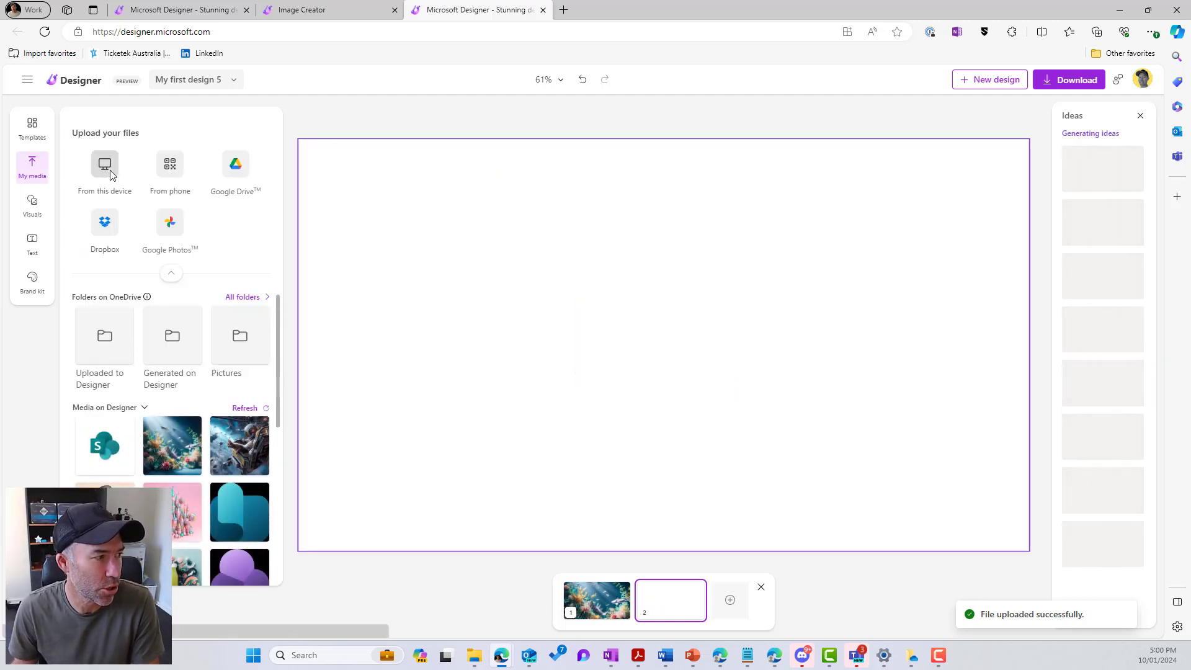
# - Upload the Insights_Launch_C_512_1x icon from BrandingKit > Viva-Icons-main > Insights, checking the Sales, Goals and Topics folders on the way
pyautogui.click(105, 162)
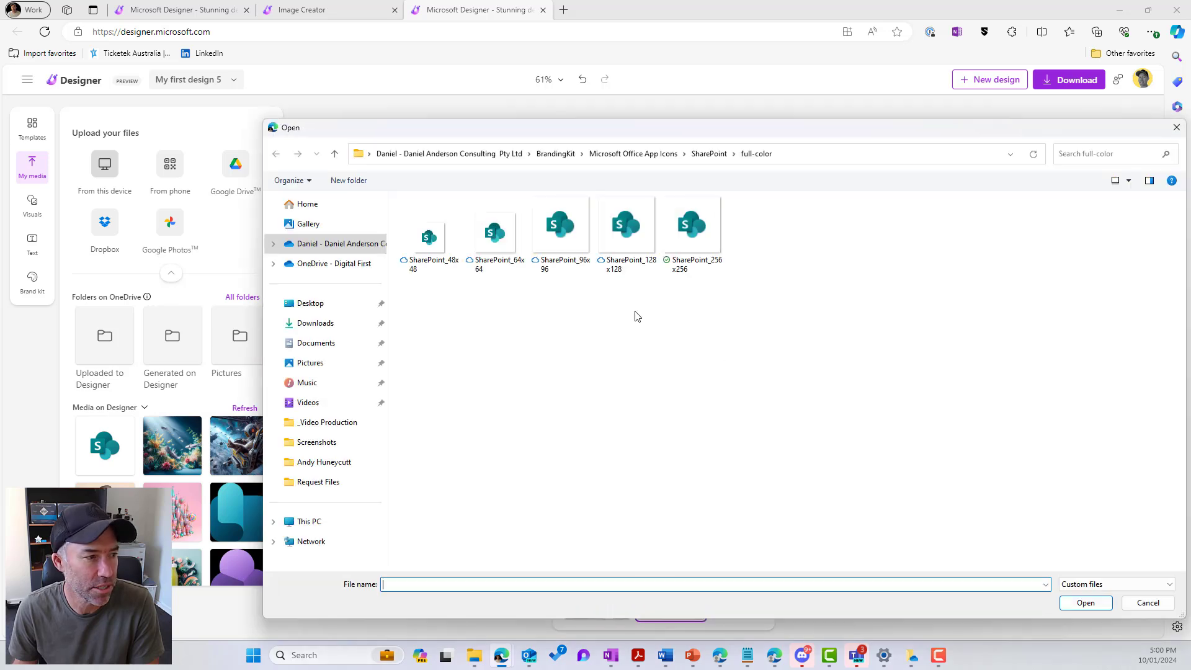
pyautogui.click(620, 155)
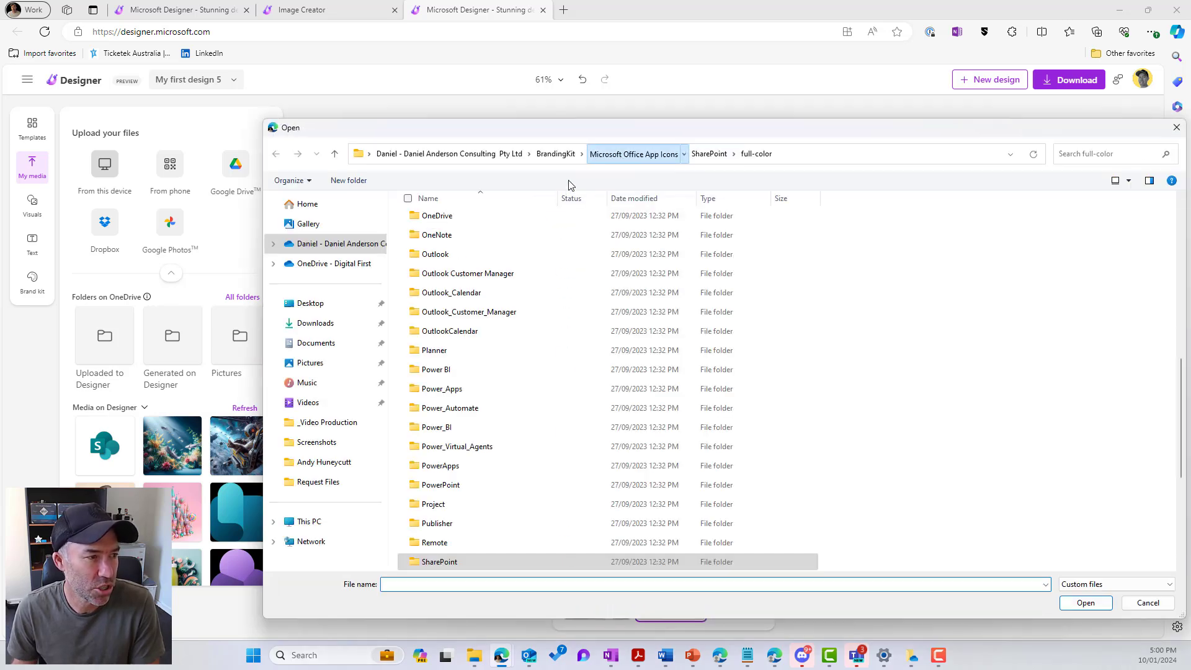
pyautogui.click(561, 155)
pyautogui.doubleClick(494, 233)
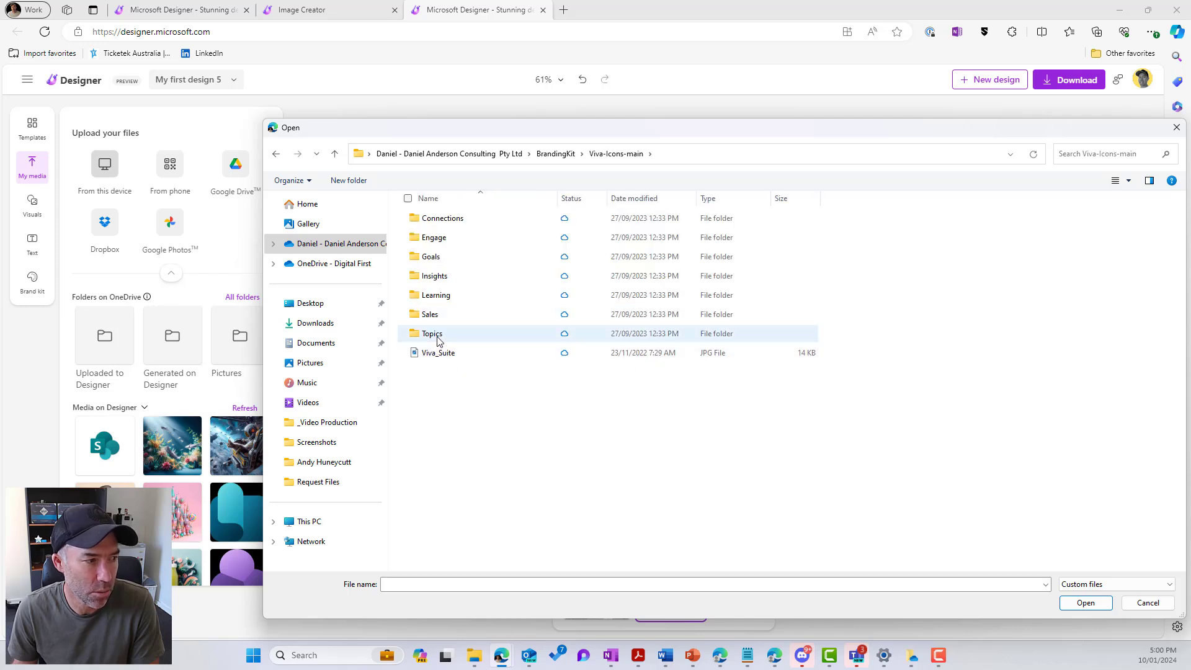
pyautogui.doubleClick(441, 314)
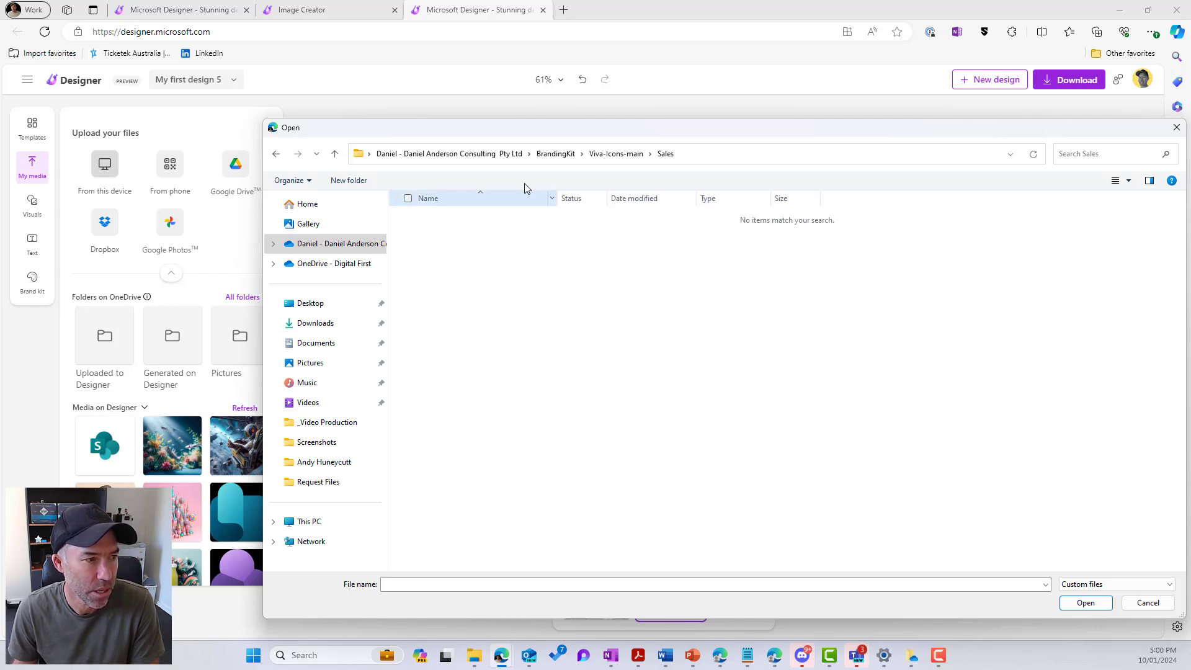
pyautogui.click(611, 154)
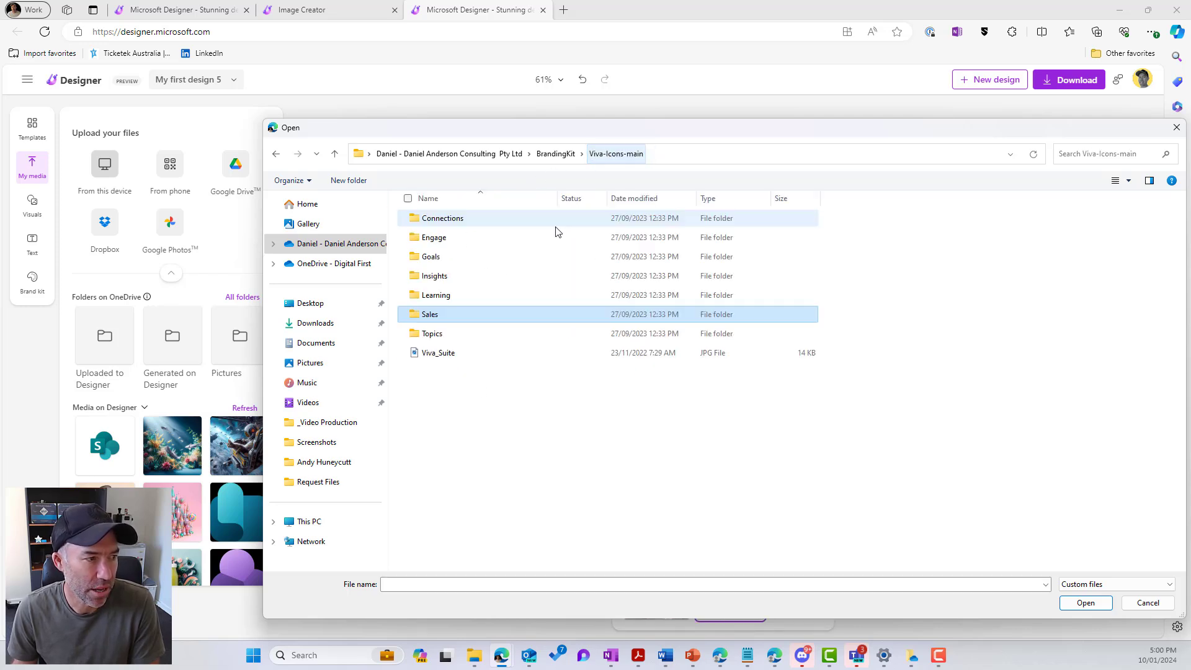
pyautogui.doubleClick(453, 259)
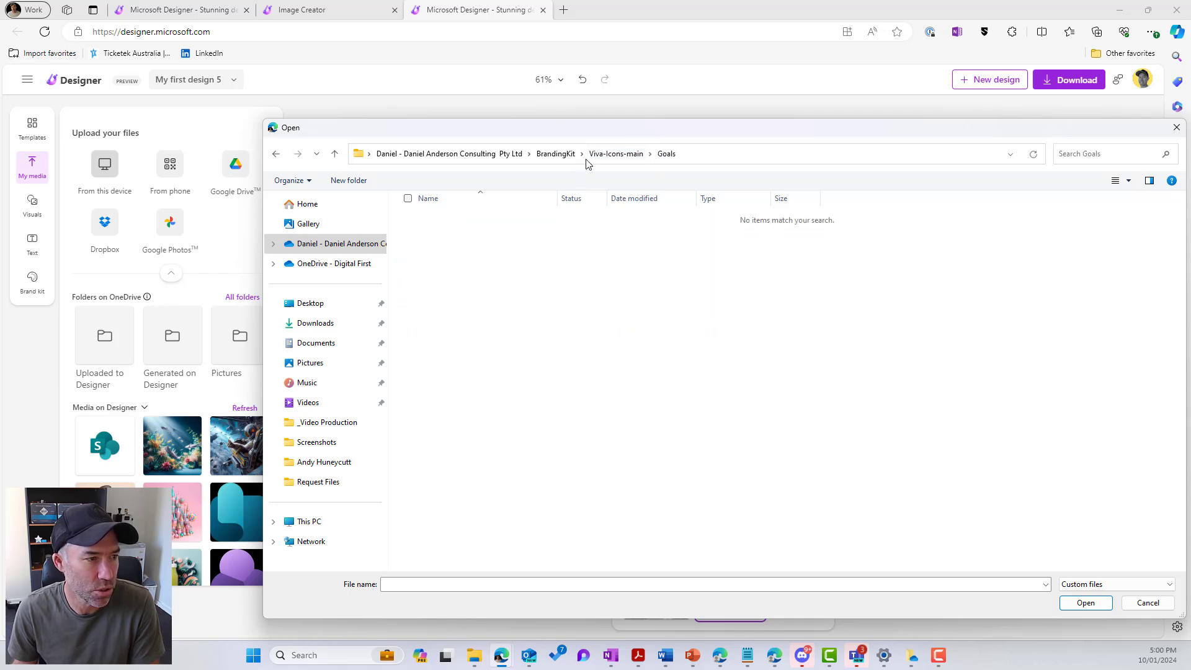
pyautogui.click(613, 154)
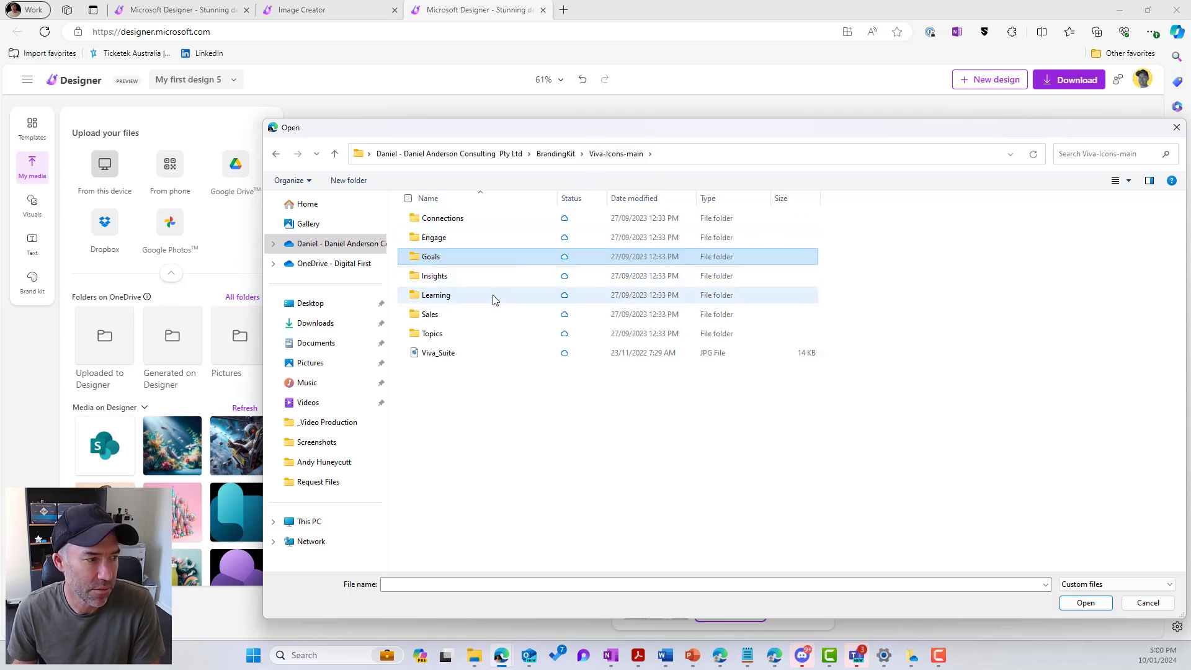
pyautogui.doubleClick(453, 336)
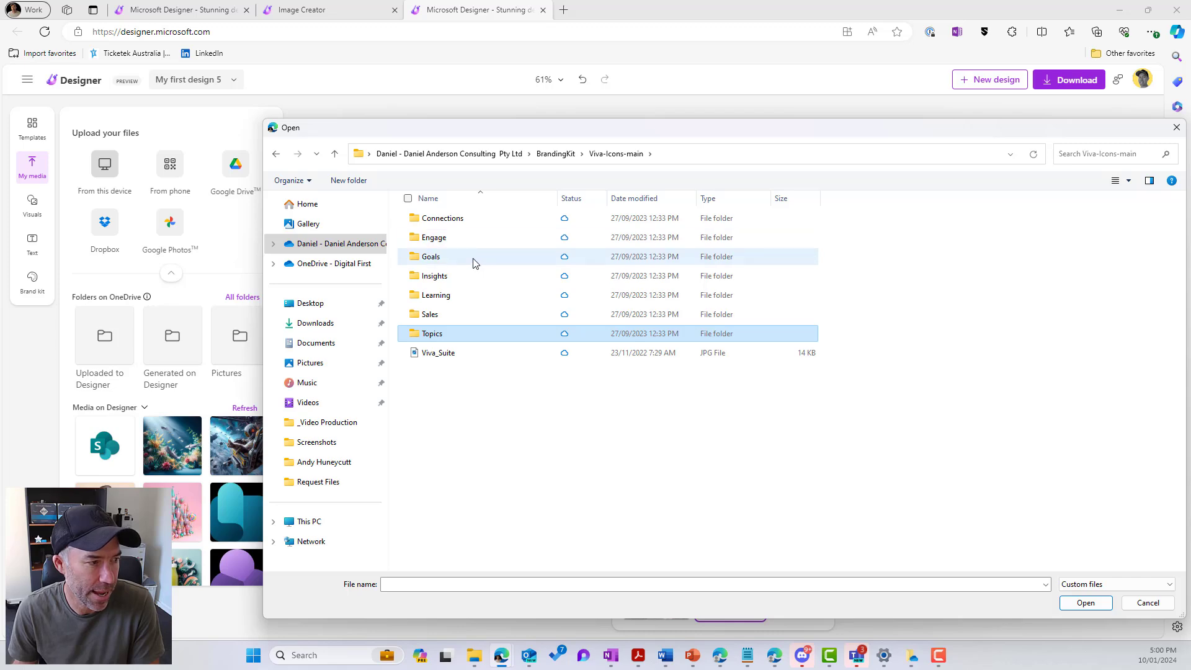
pyautogui.doubleClick(473, 276)
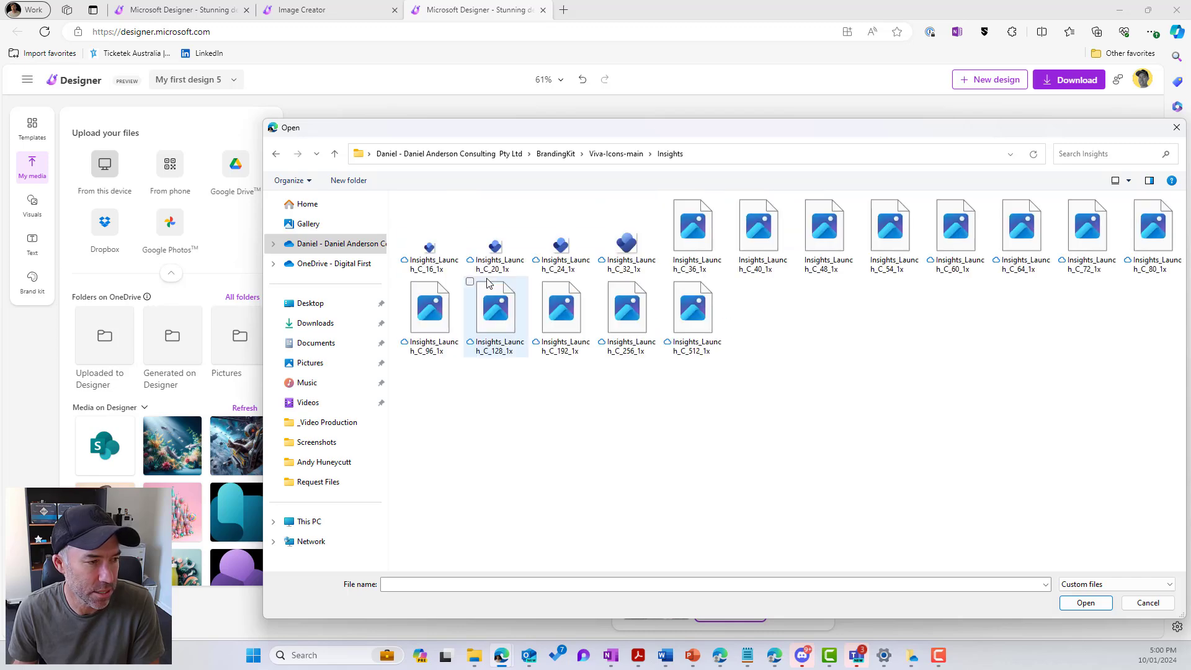
pyautogui.doubleClick(688, 309)
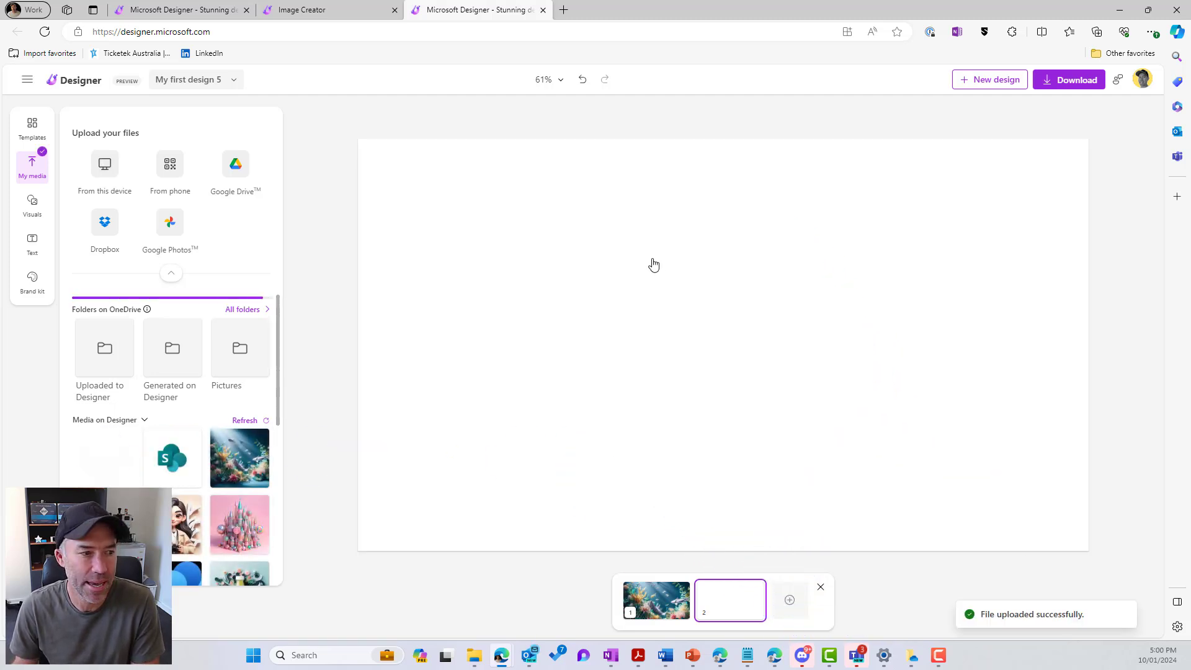
# - Centre the uploaded Insights icon on page 2 and set the page background to the dark blue photo color
pyautogui.moveTo(710, 345); pyautogui.dragTo(670, 341)
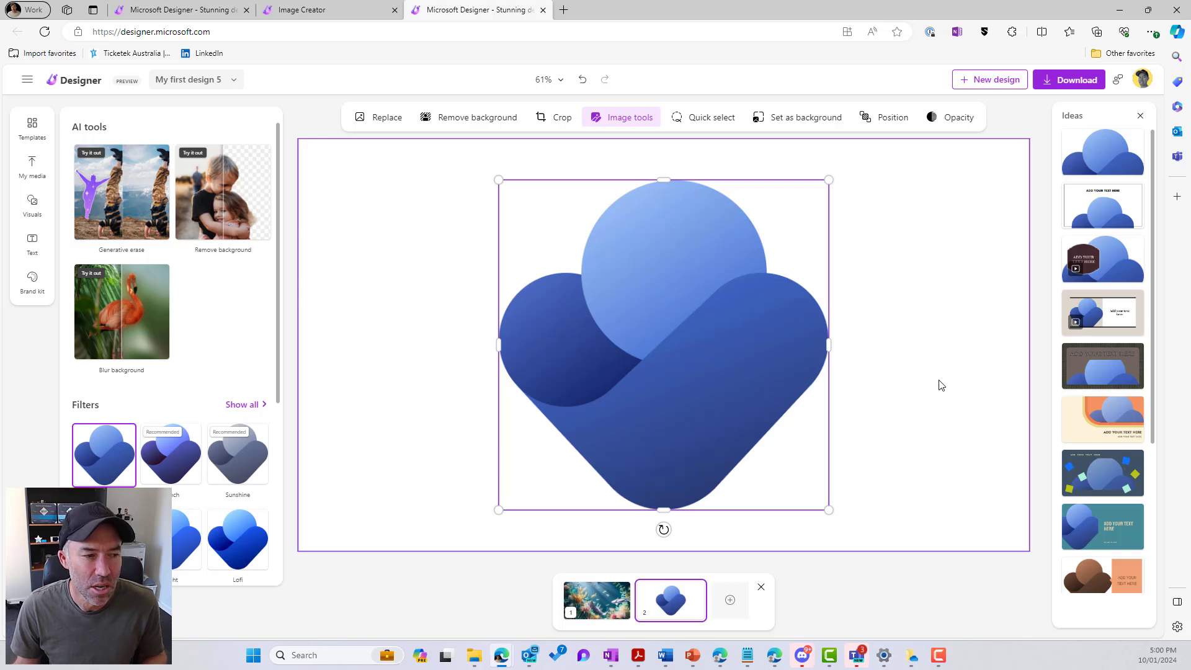
pyautogui.click(396, 197)
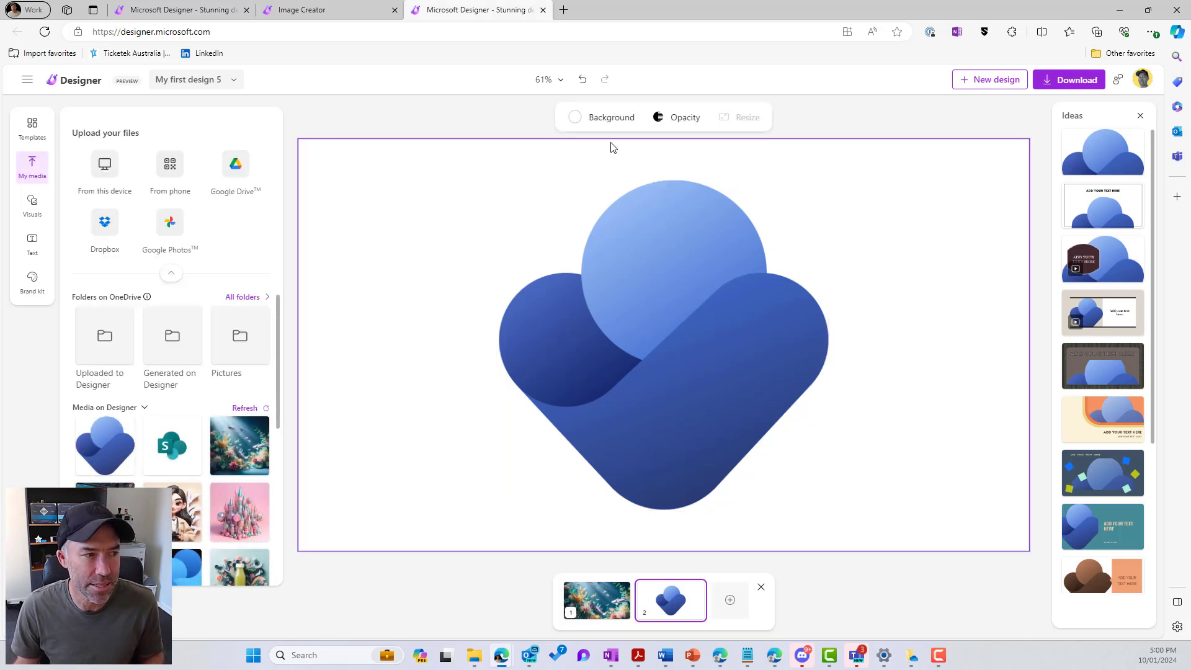
pyautogui.click(586, 117)
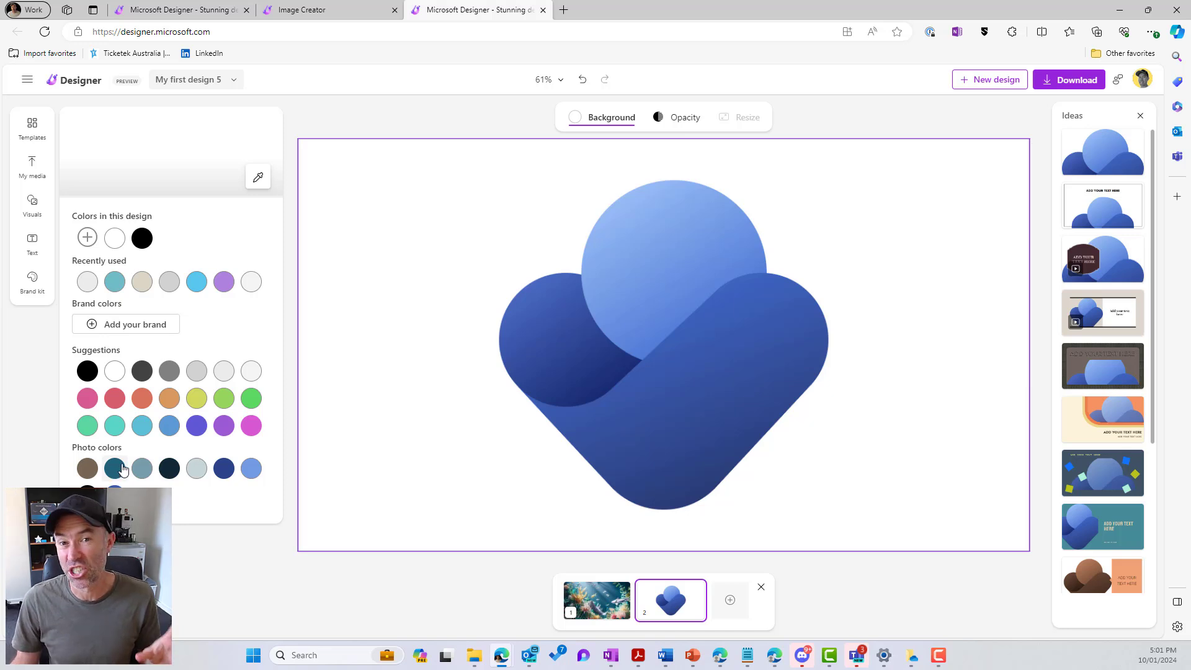
pyautogui.click(196, 469)
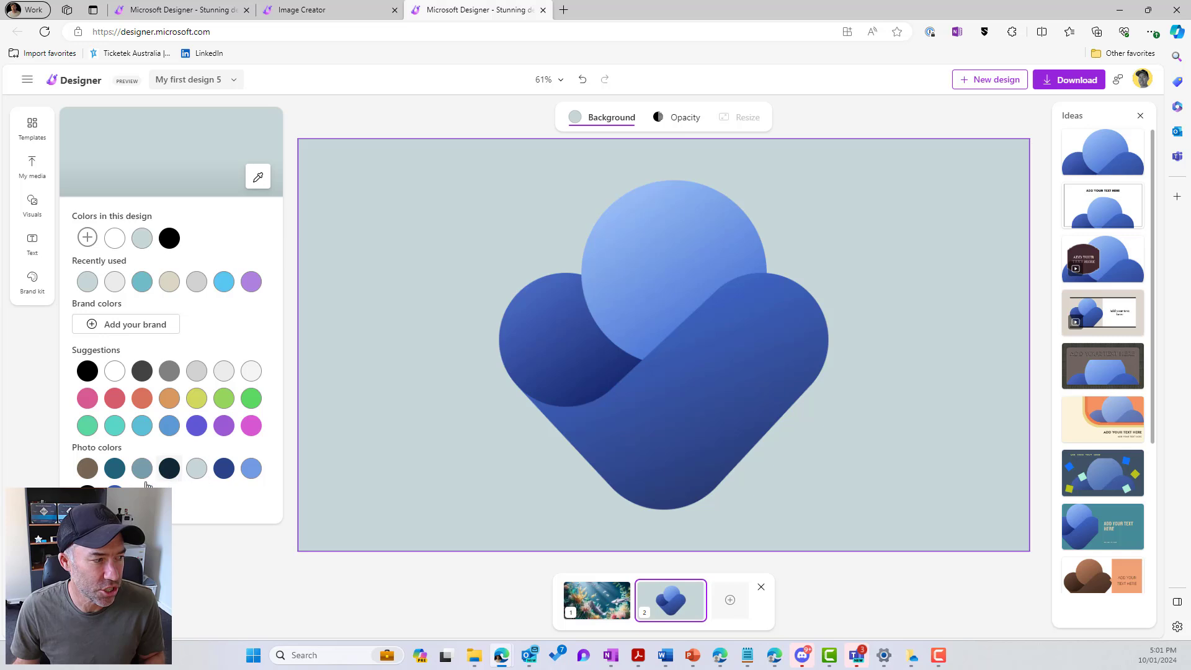
pyautogui.click(114, 493)
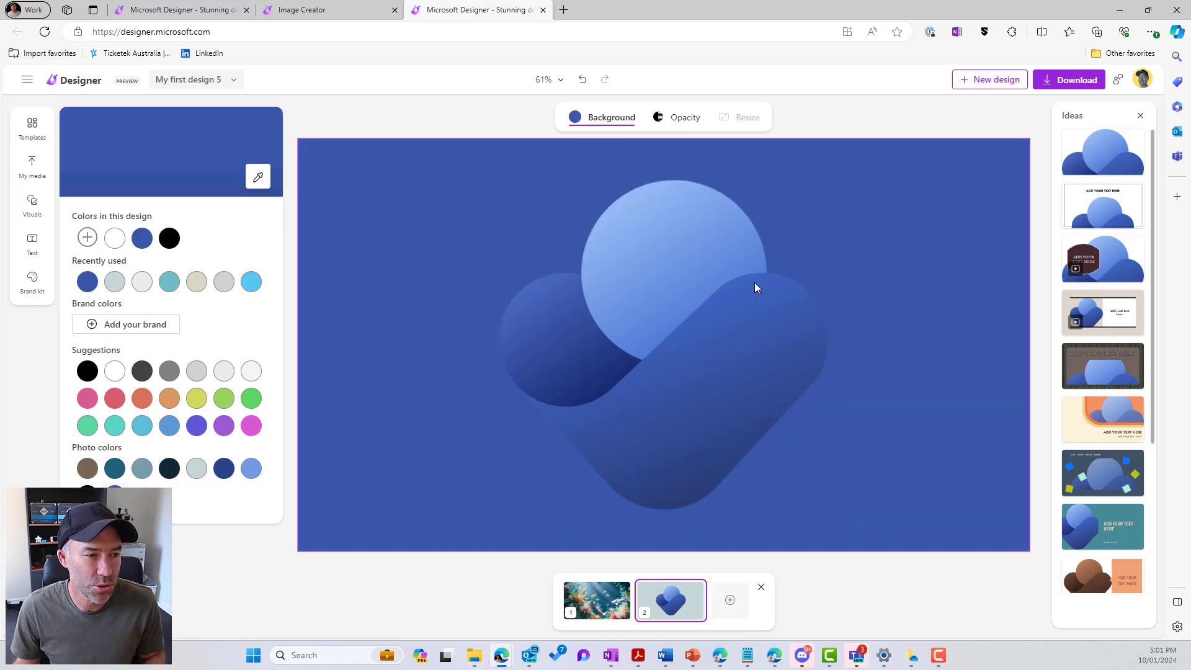
# - Set the opacity of the page 2 background to 40%
pyautogui.click(679, 118)
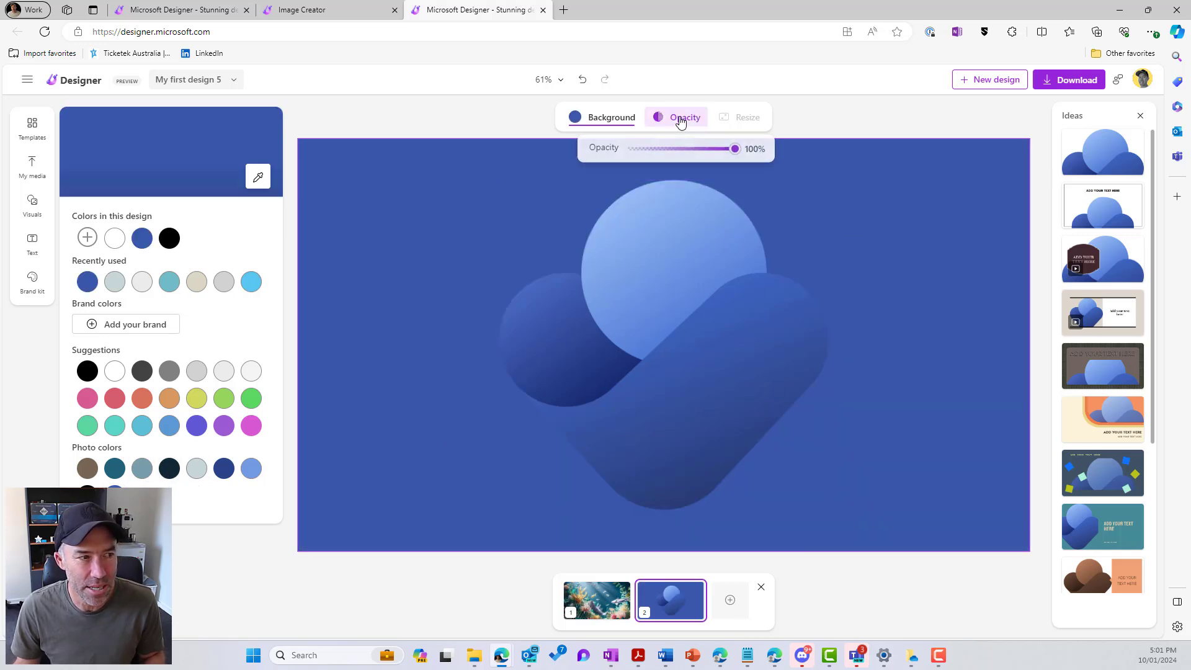
pyautogui.moveTo(734, 149); pyautogui.dragTo(667, 152)
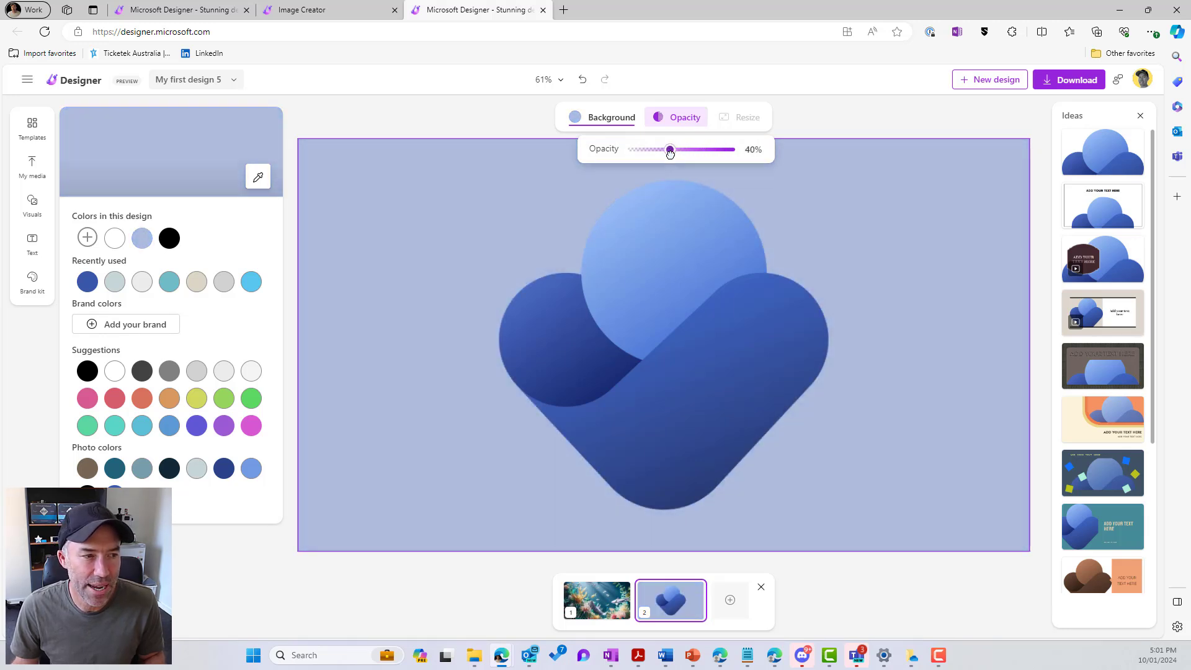
pyautogui.click(868, 127)
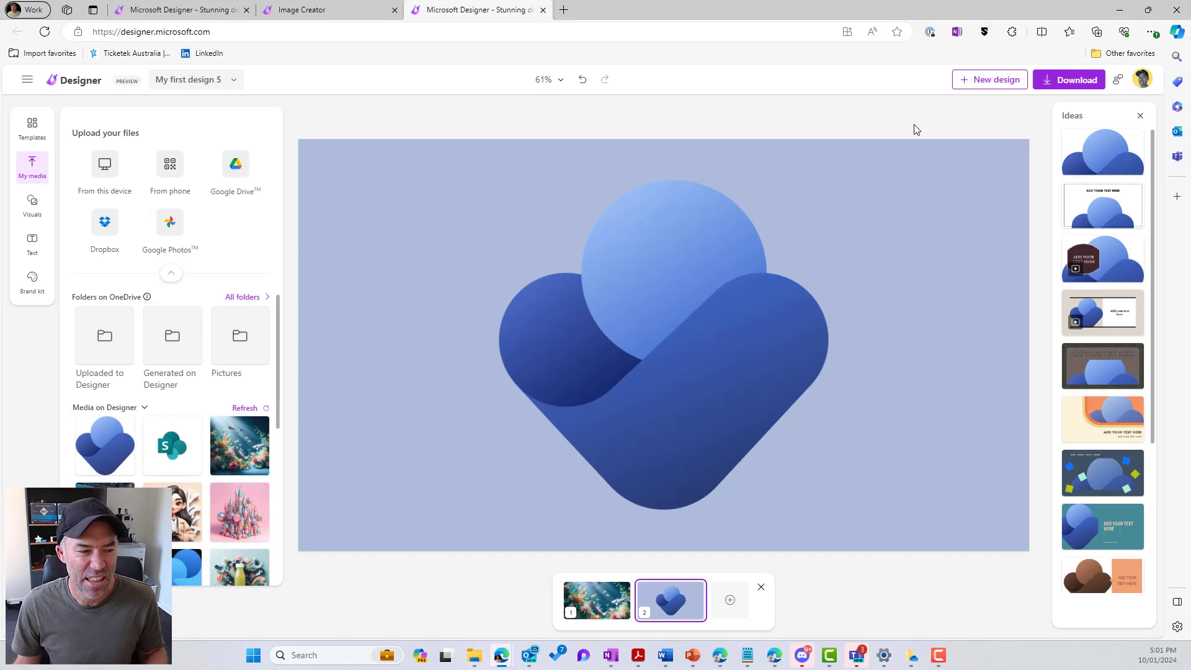
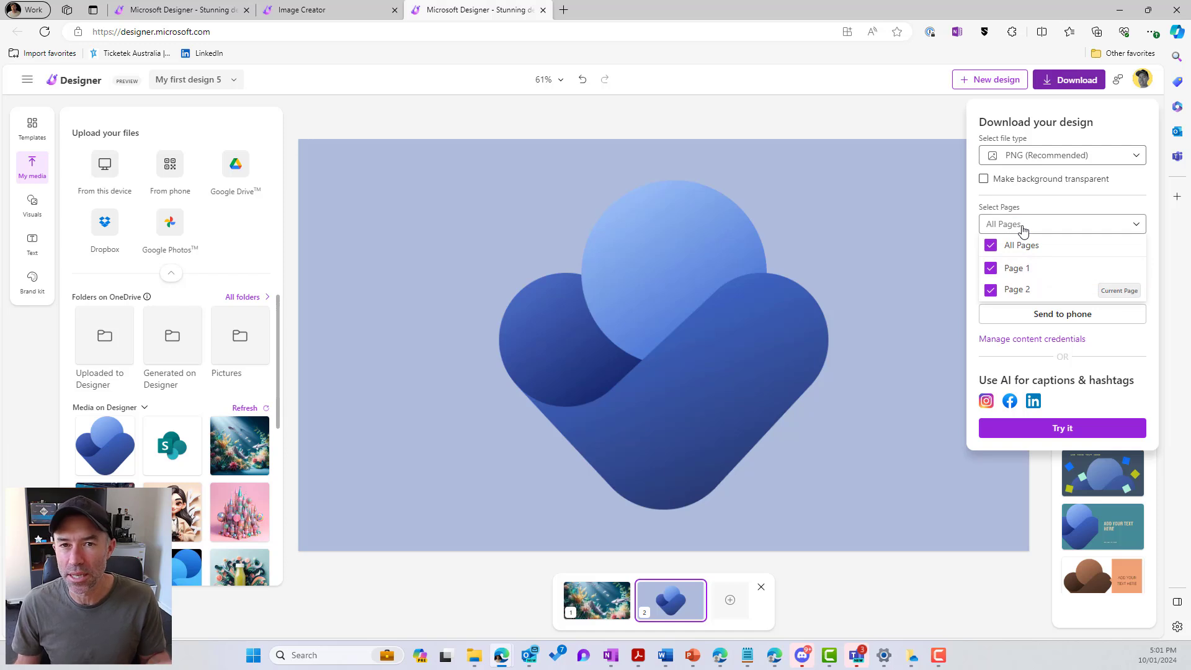
# - Download only page 2 of the design as a PNG
pyautogui.click(1017, 245)
pyautogui.click(950, 291)
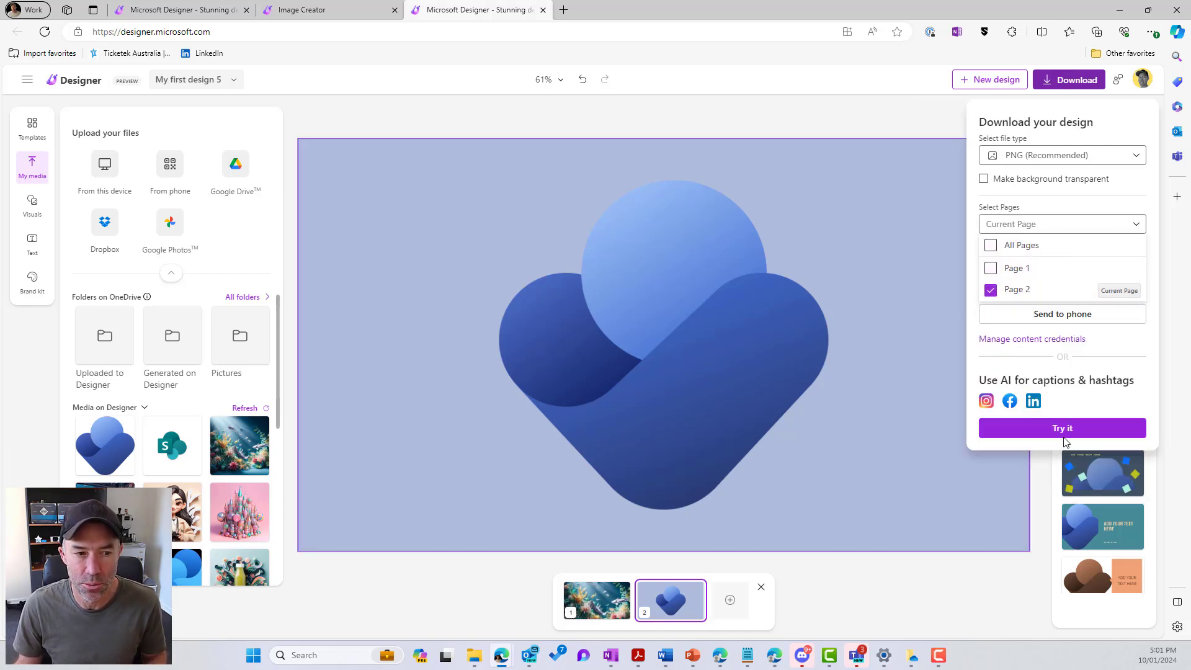
pyautogui.click(1128, 349)
pyautogui.click(1075, 265)
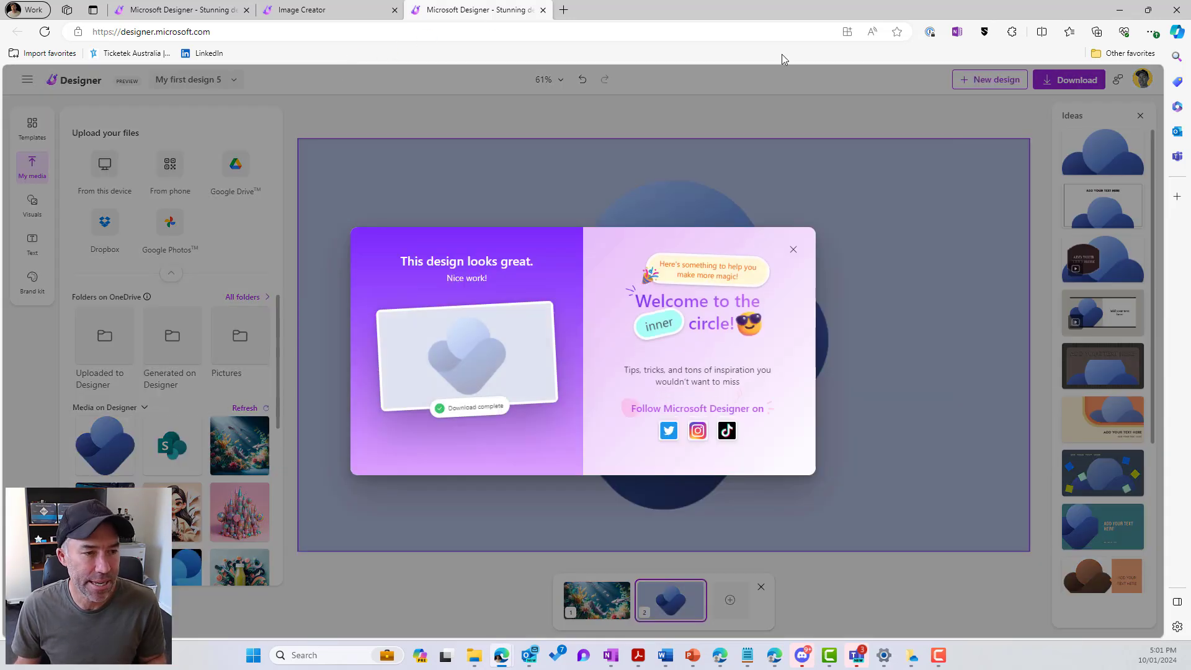
# - Switch to the SharePoint home page in edit mode and select the Our Applications Quick links web part
pyautogui.click(1120, 10)
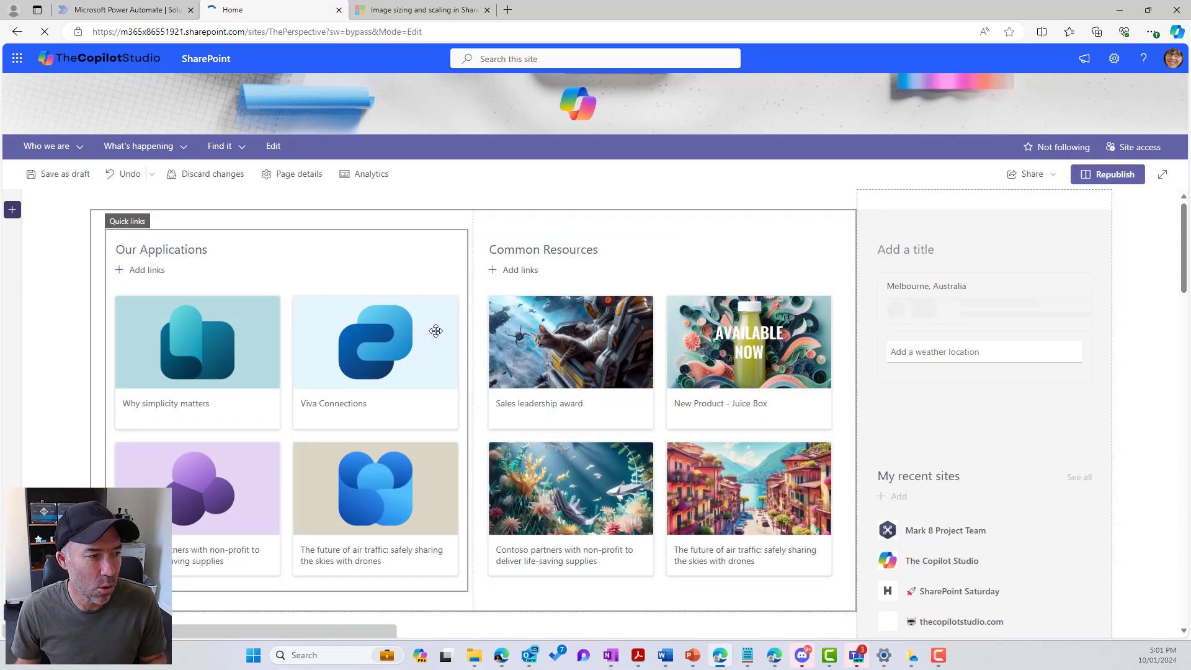
pyautogui.click(147, 253)
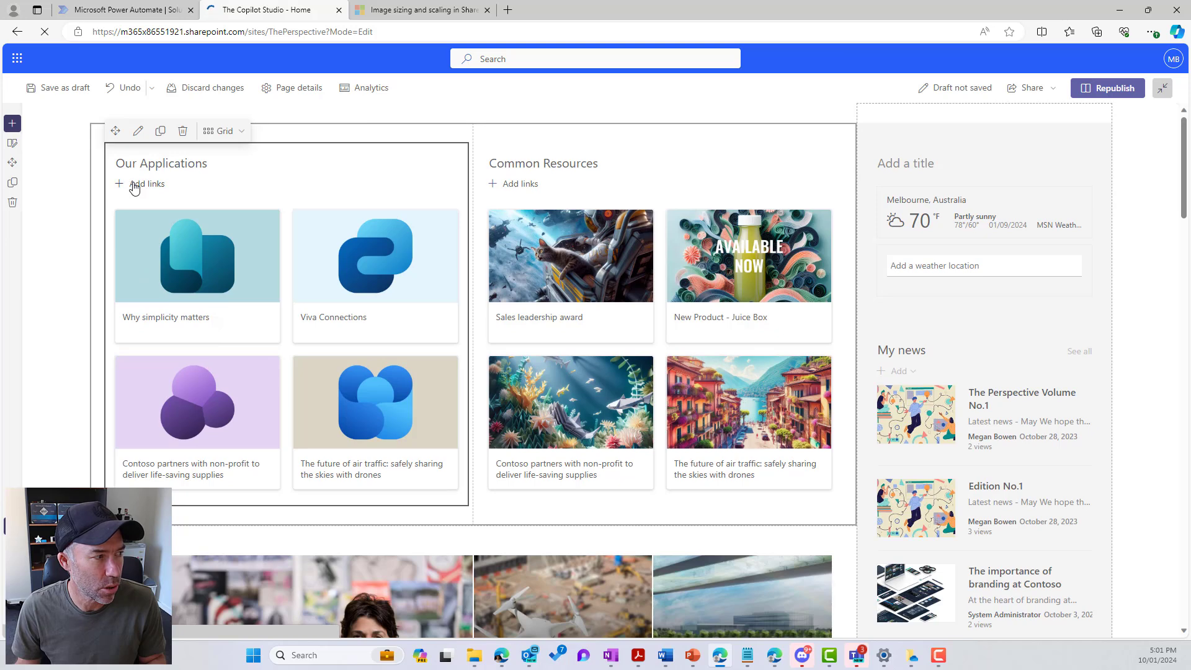
pyautogui.click(152, 186)
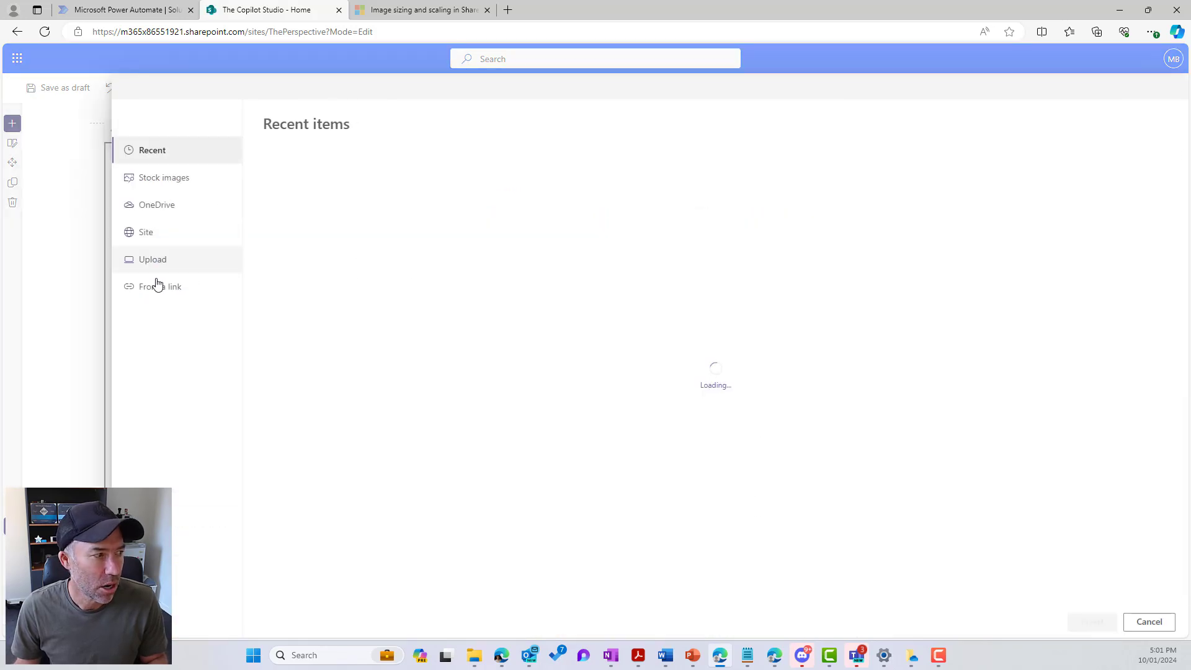
pyautogui.click(159, 287)
pyautogui.click(152, 151)
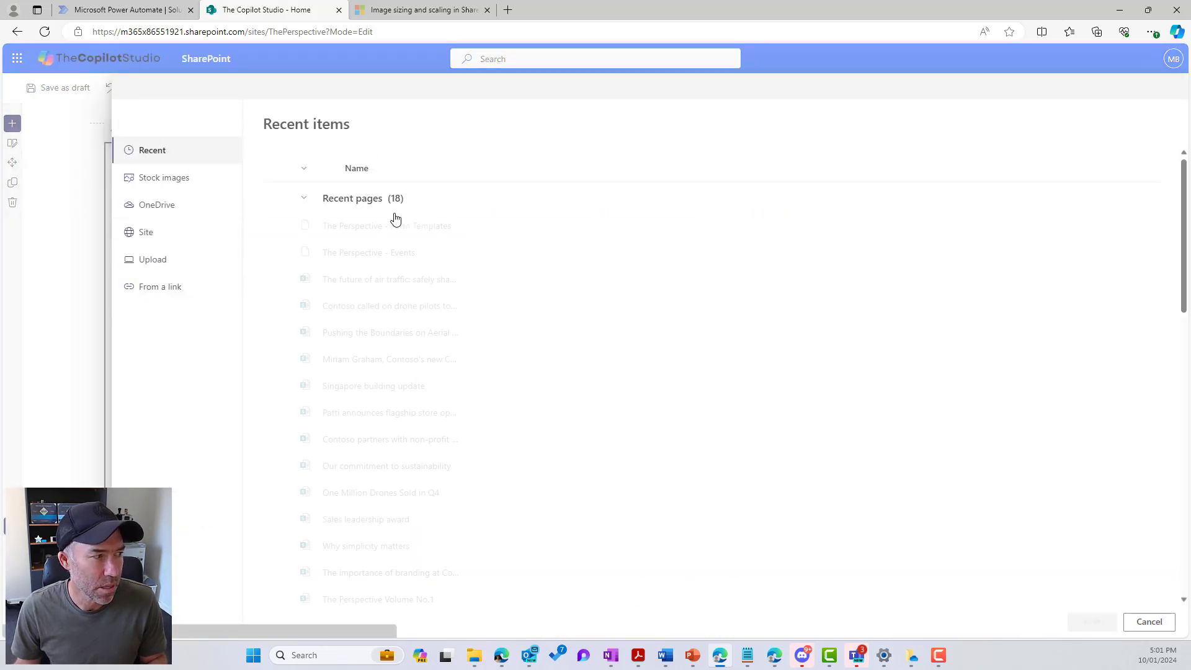
pyautogui.click(441, 387)
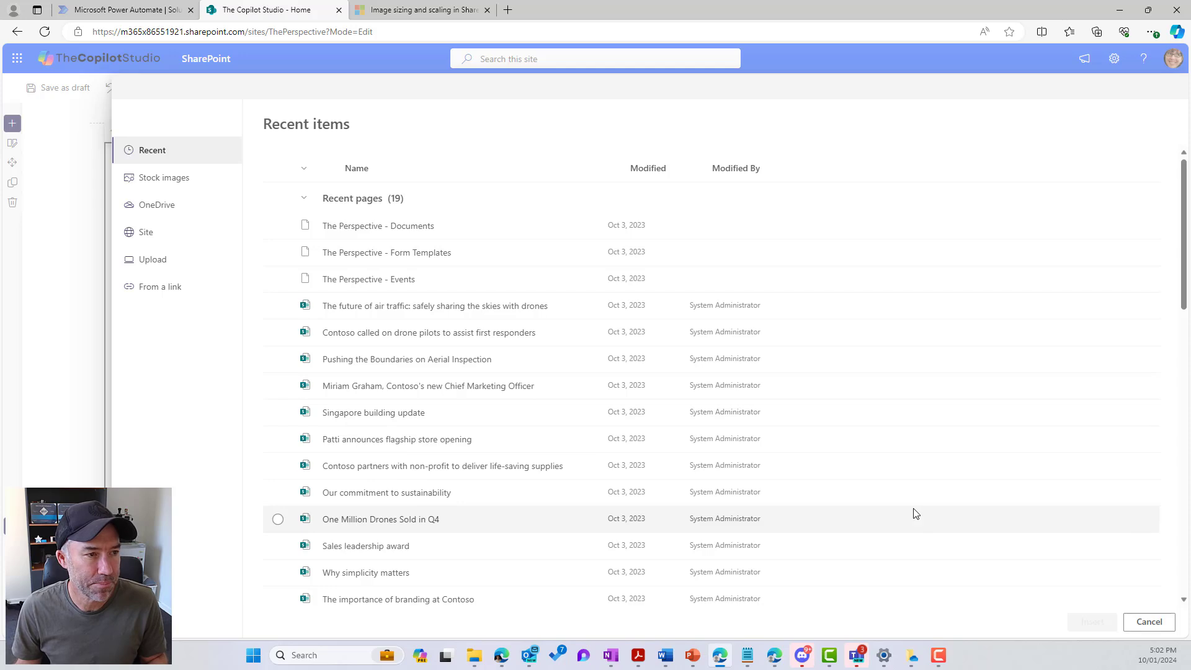
pyautogui.click(277, 305)
pyautogui.scroll(-8, 787, 276)
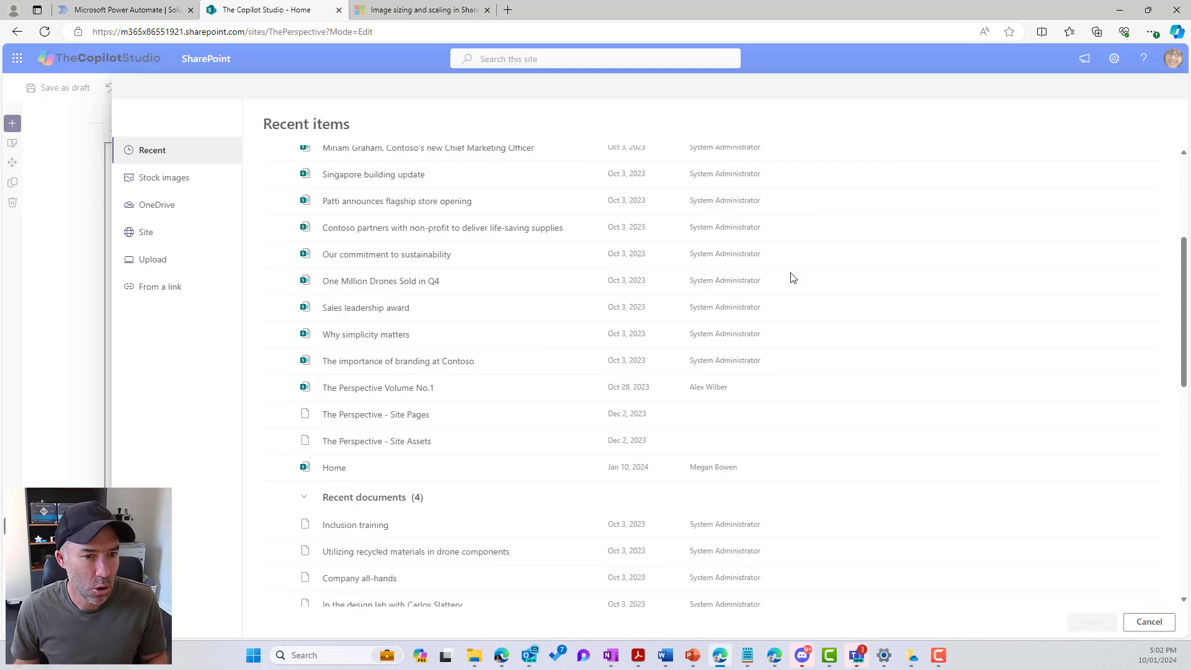
pyautogui.scroll(2, 793, 278)
pyautogui.scroll(6, 791, 277)
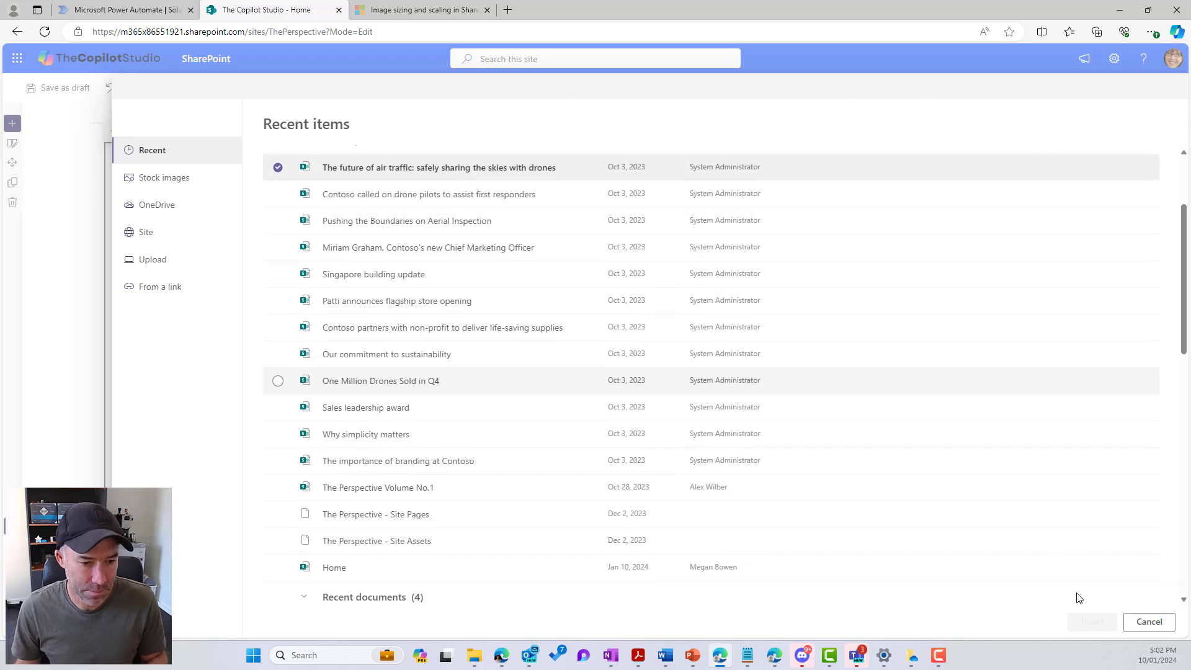
pyautogui.click(1147, 622)
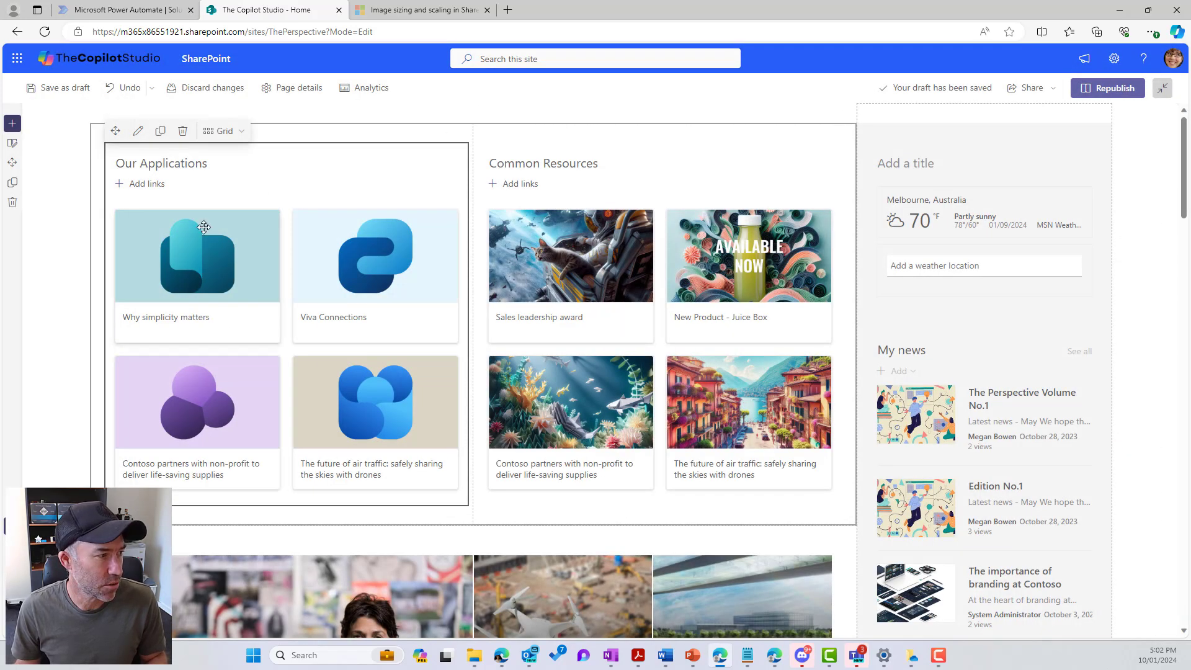
# - Add a link to the recent page "The importance of branding at Contoso" to the Our Applications Quick links
pyautogui.click(143, 184)
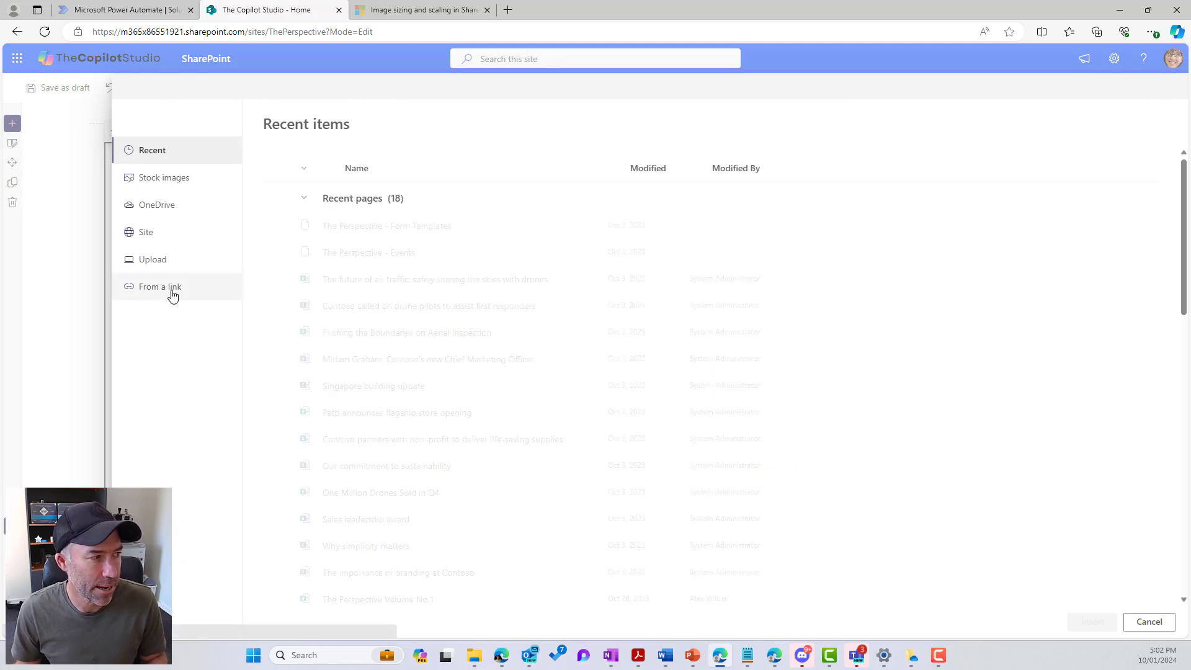
pyautogui.click(482, 521)
pyautogui.click(481, 552)
pyautogui.click(525, 575)
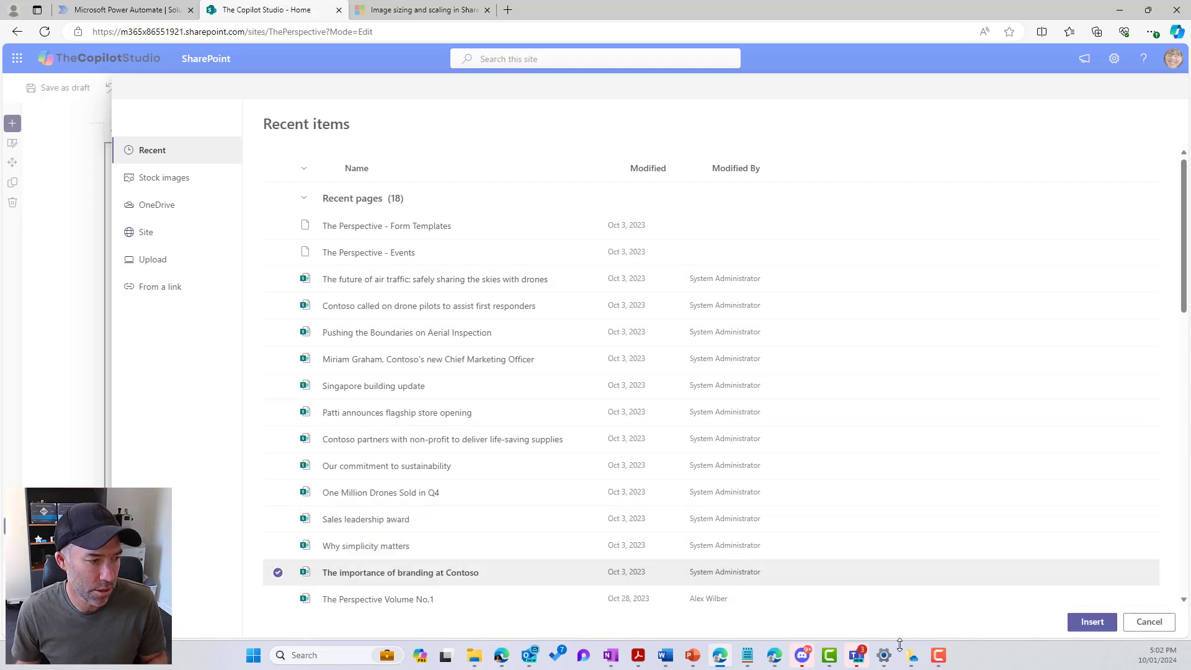
pyautogui.click(1081, 626)
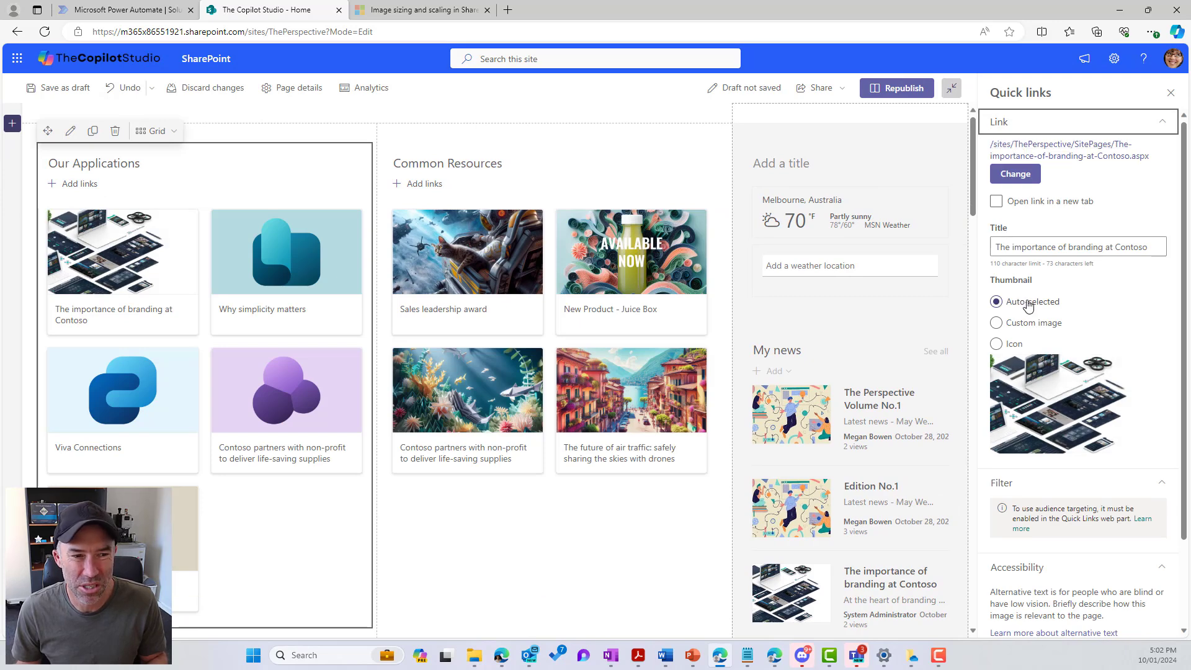
# - Set the new link's thumbnail to a custom image, uploading "My first design 5 (1)" from Downloads
pyautogui.click(1031, 324)
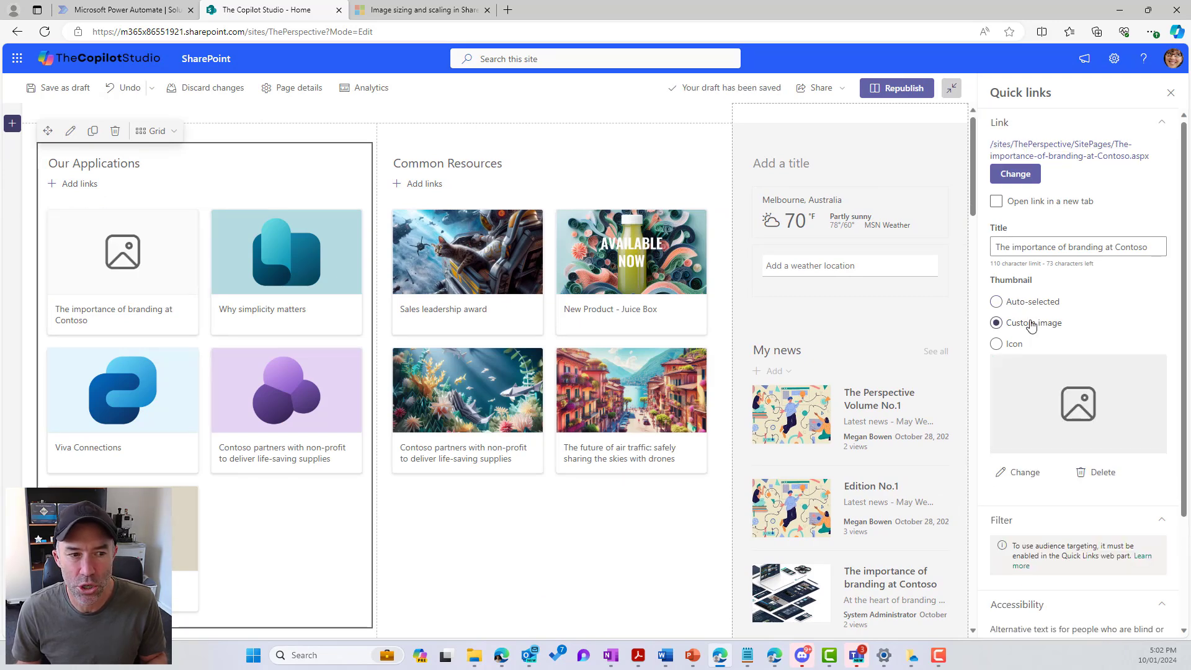
pyautogui.click(1020, 473)
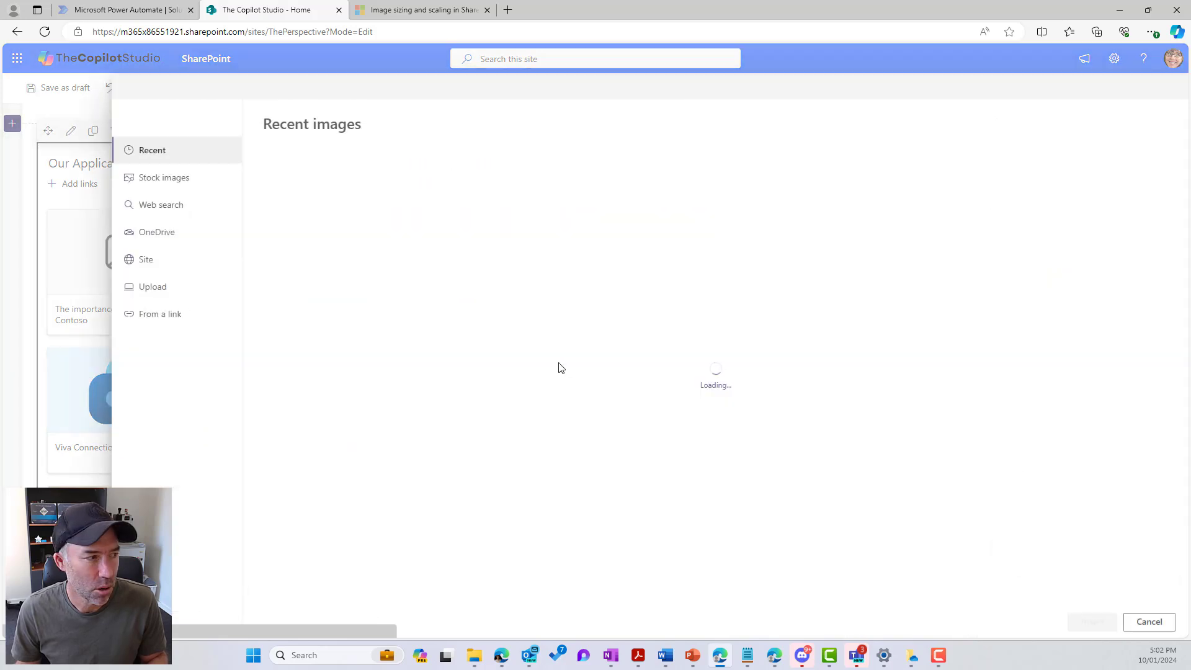
pyautogui.click(152, 287)
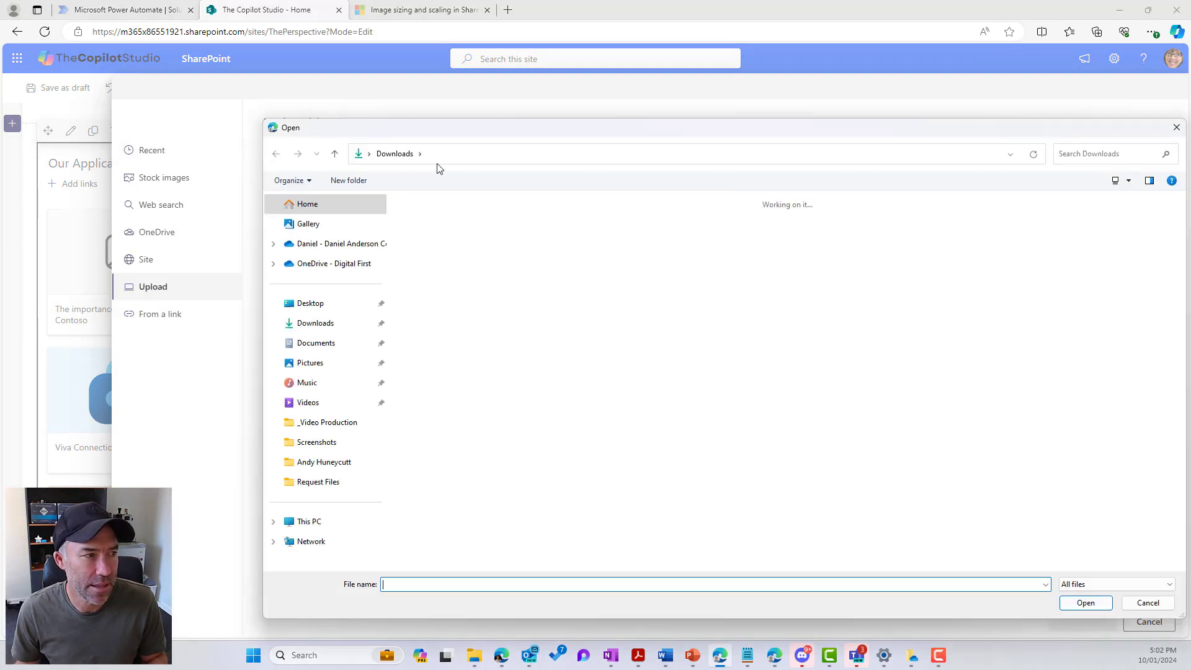
pyautogui.moveTo(441, 138); pyautogui.dragTo(491, 137)
pyautogui.doubleClick(470, 234)
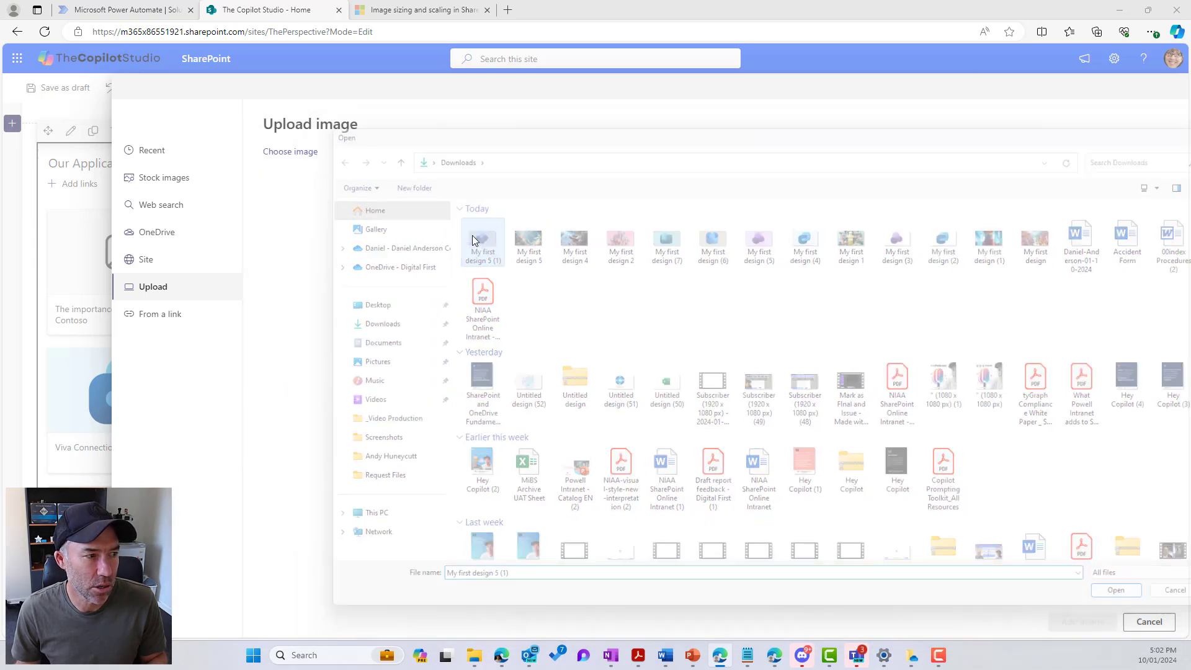
pyautogui.click(1103, 628)
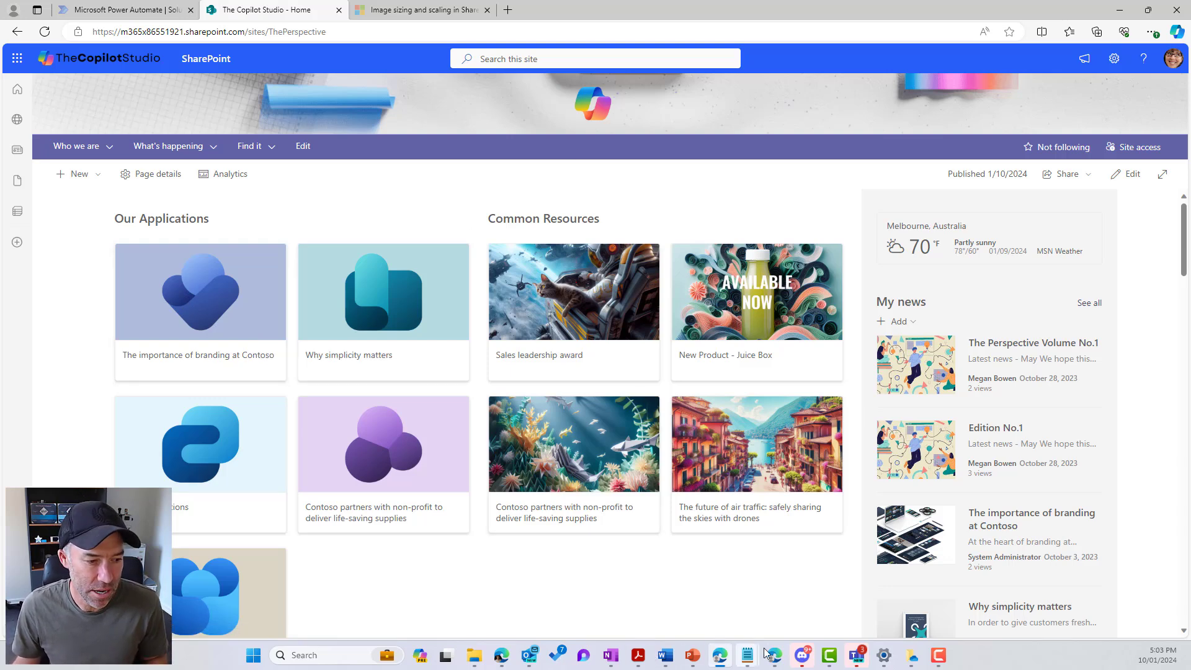
# - Switch back to Microsoft Designer and dismiss the download-complete dialog
pyautogui.moveTo(727, 662)
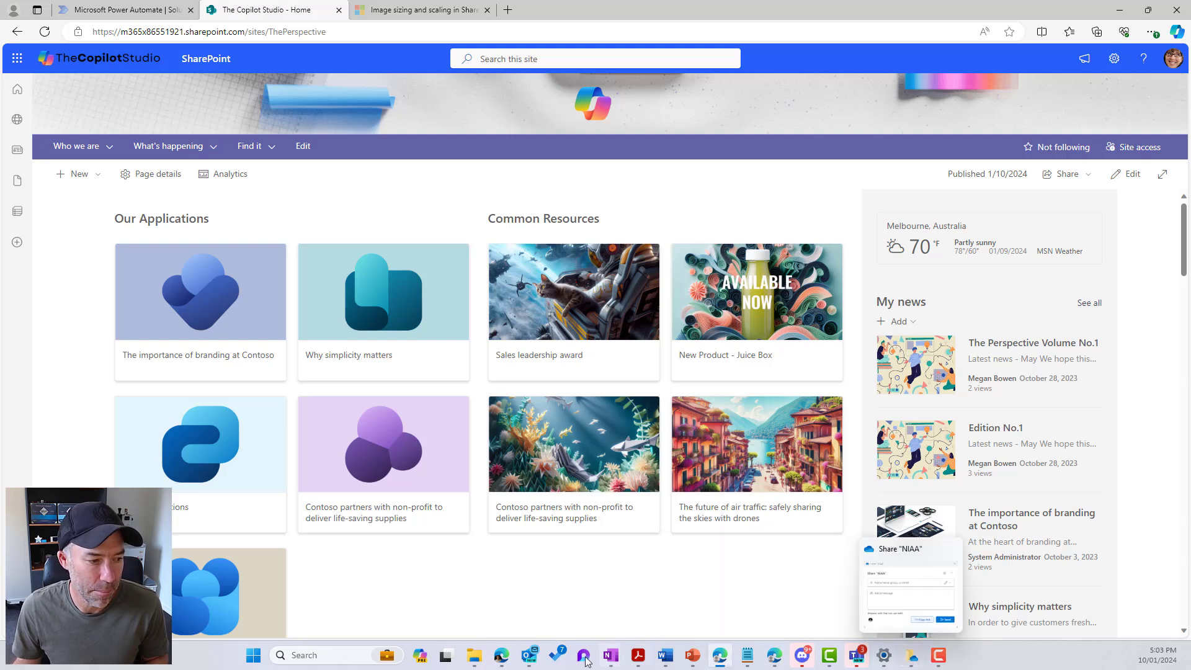
pyautogui.moveTo(519, 639)
pyautogui.click(634, 590)
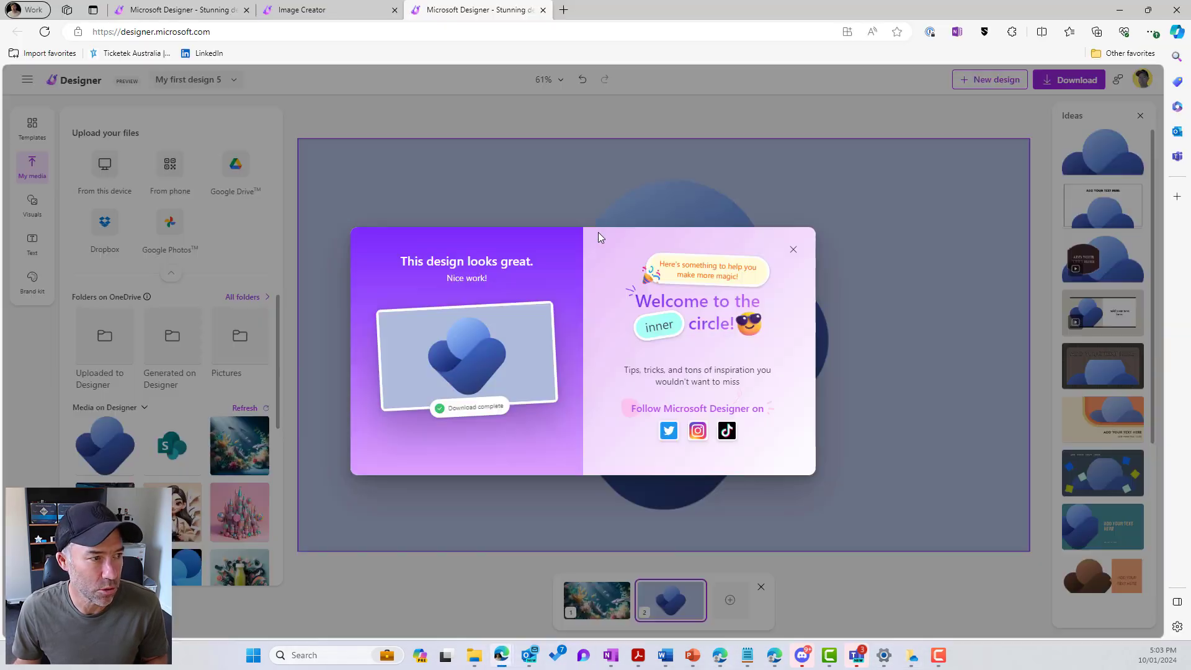
pyautogui.click(793, 250)
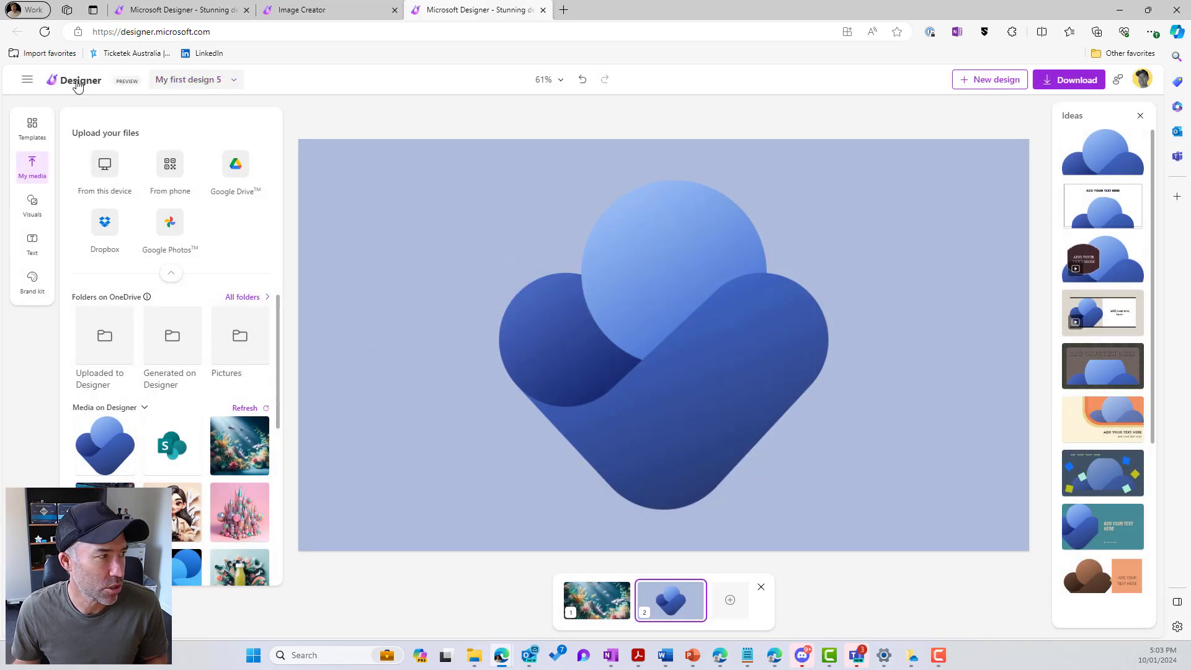
# - Open Image Creator from the Designer start page
pyautogui.click(1007, 87)
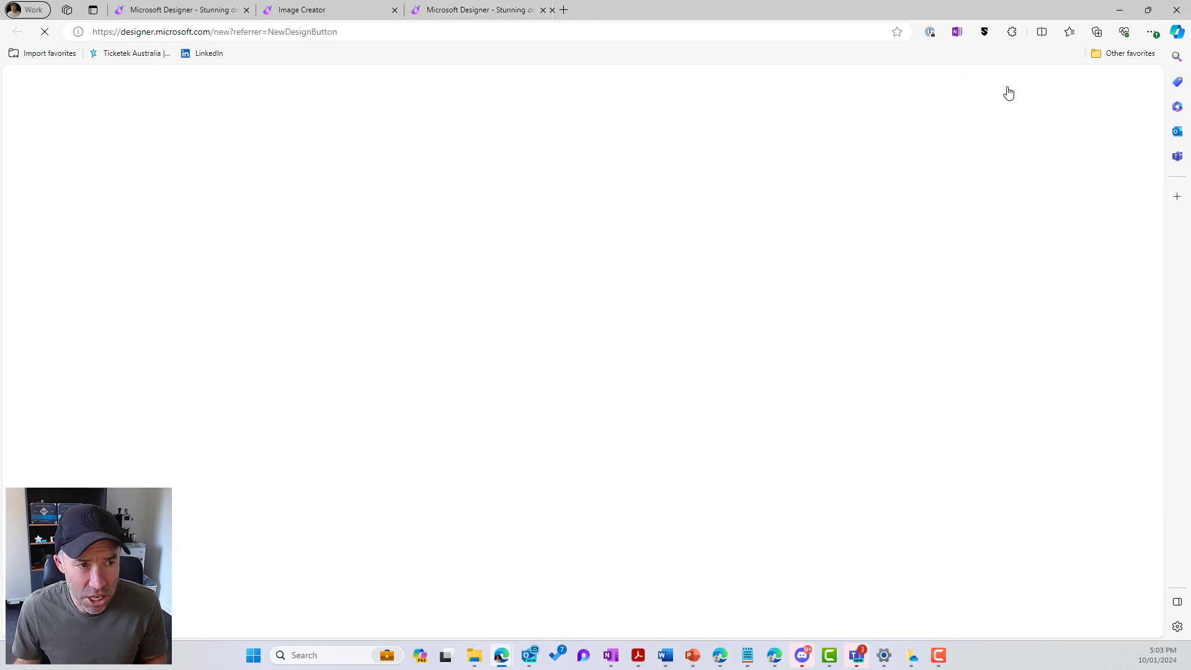
pyautogui.click(176, 7)
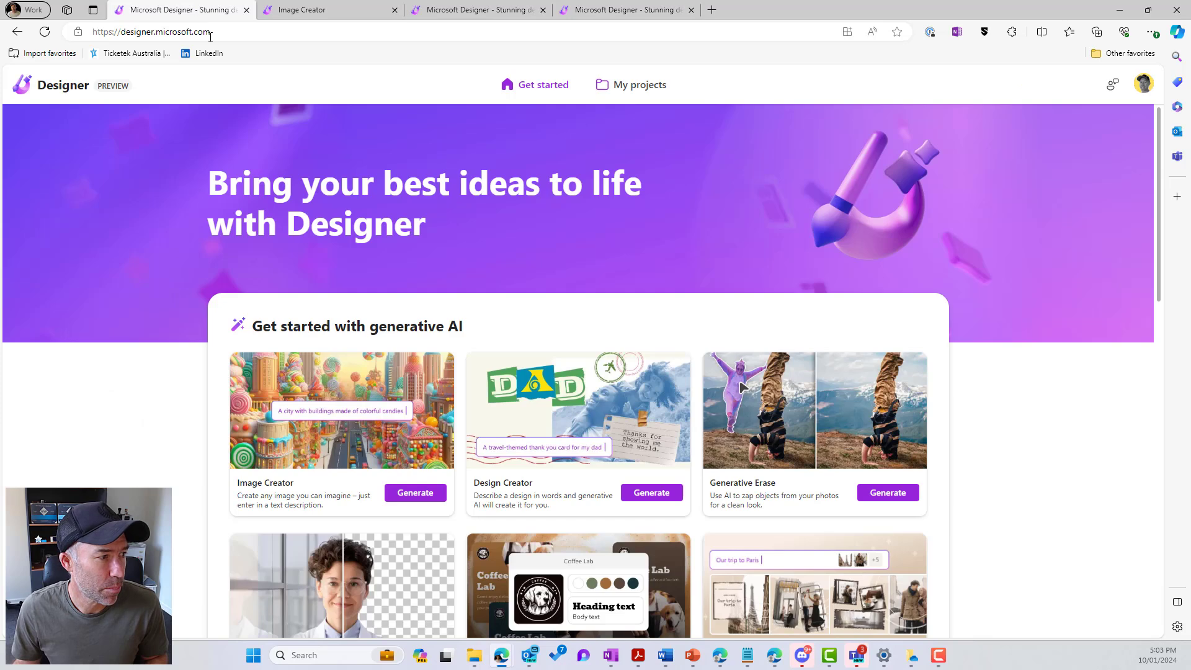
pyautogui.scroll(-3, 285, 189)
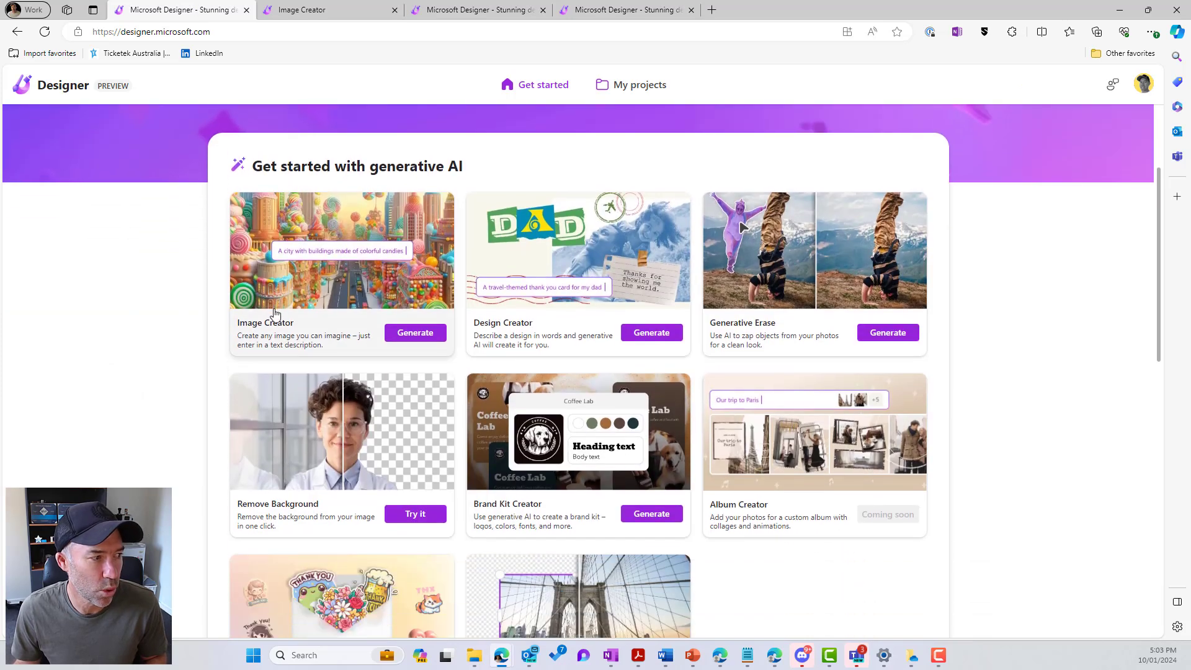
pyautogui.click(577, 317)
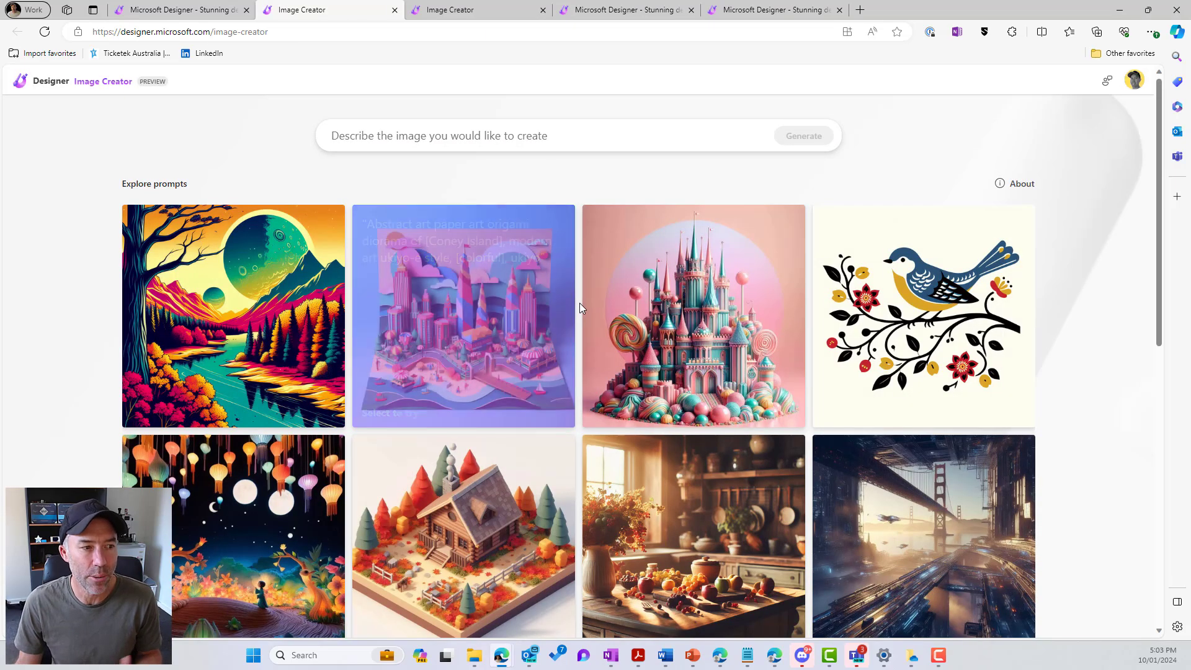
pyautogui.scroll(-1, 664, 287)
pyautogui.scroll(1, 665, 287)
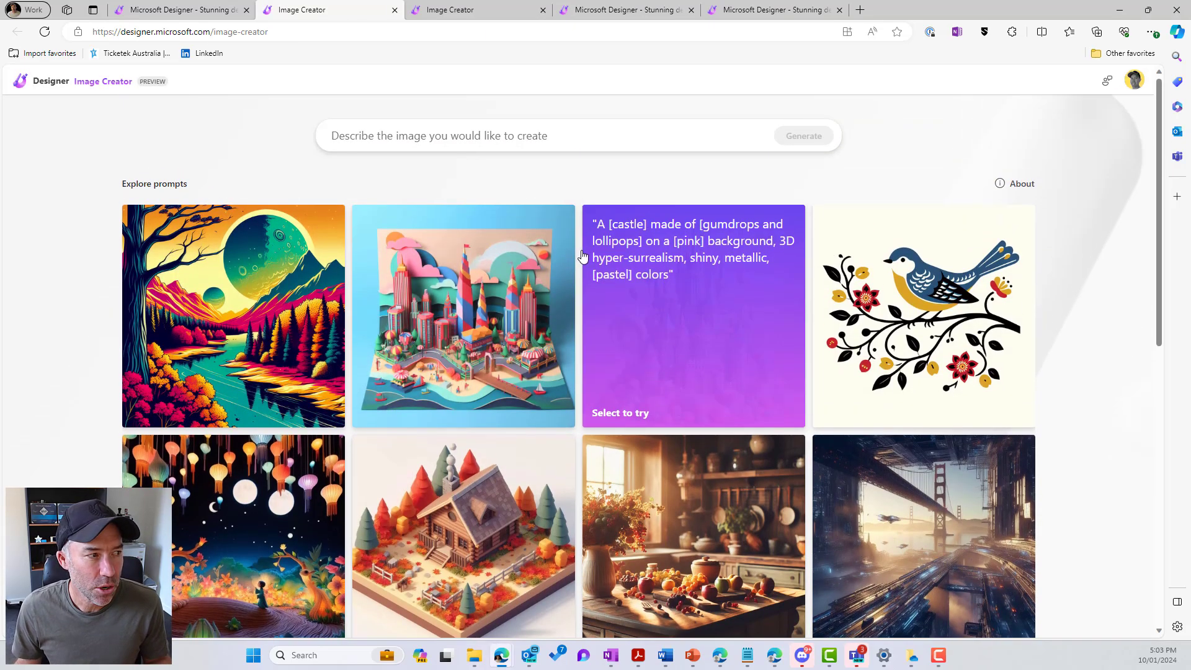
# - Generate an image from the prompt "a pixar insipred office worker holing a microsoft laptop in his left hand"
pyautogui.click(468, 138)
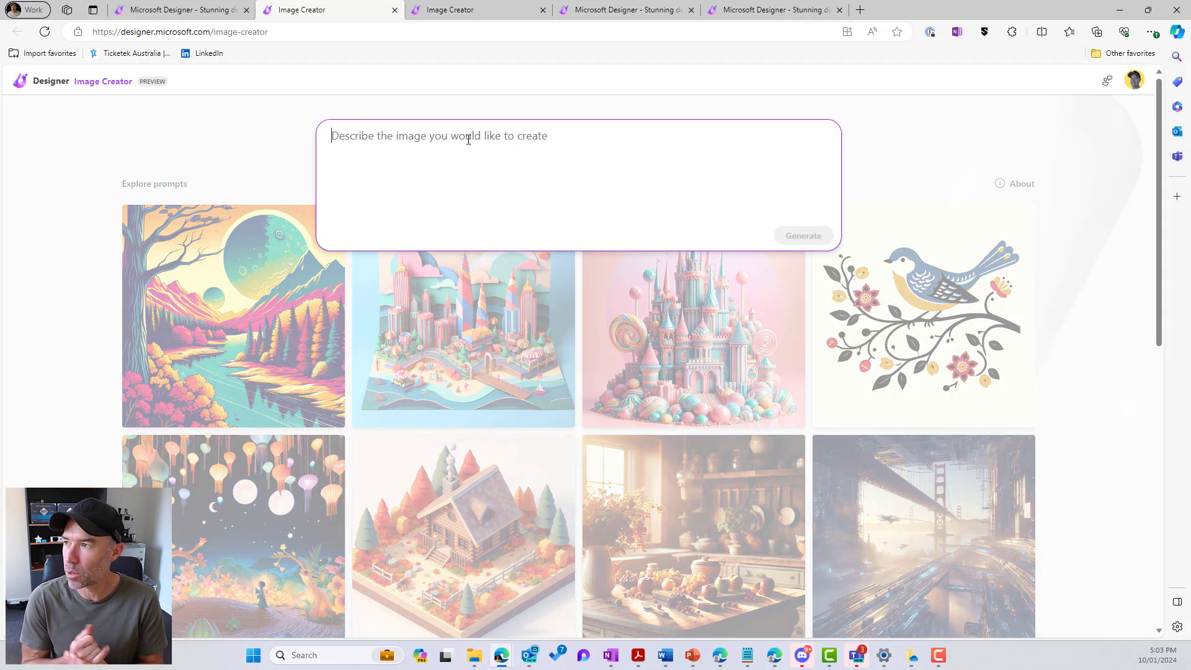
pyautogui.write('a pixar is')
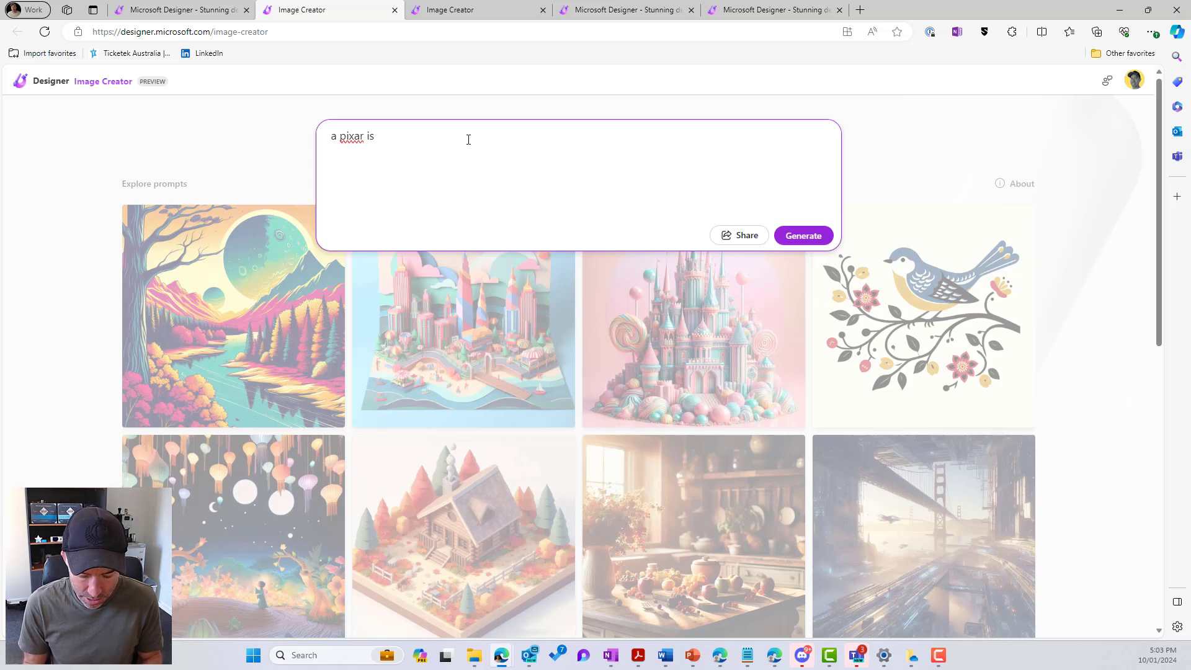
pyautogui.write('pired')
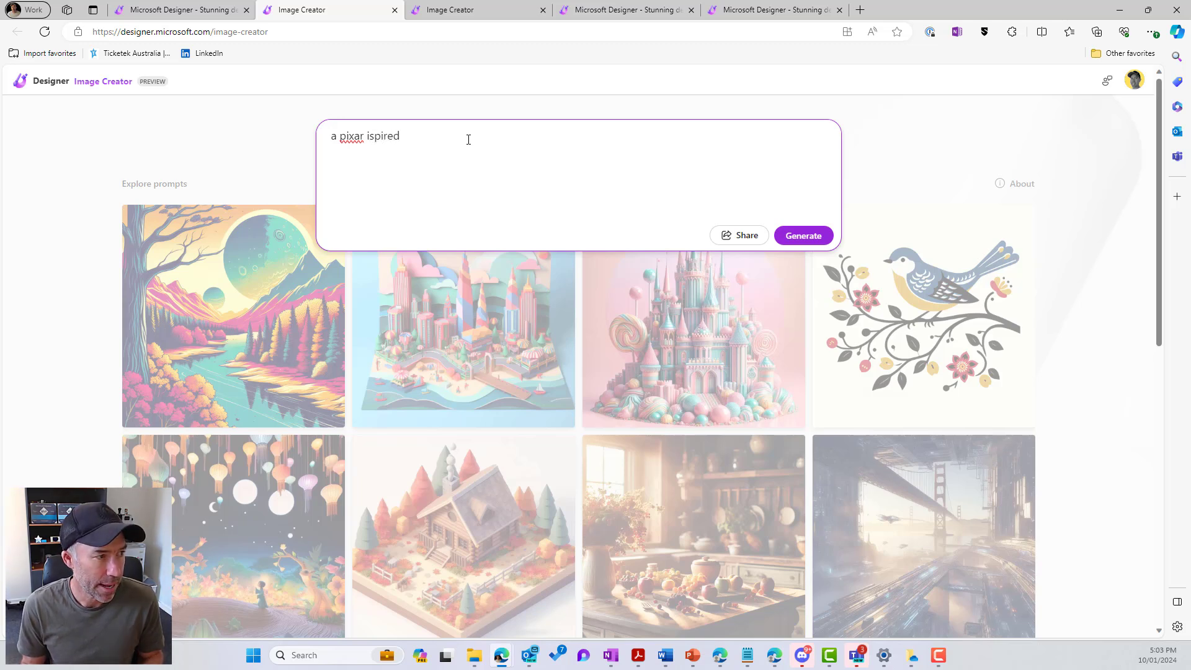
pyautogui.press('BackSpace')
pyautogui.press('BackSpace')
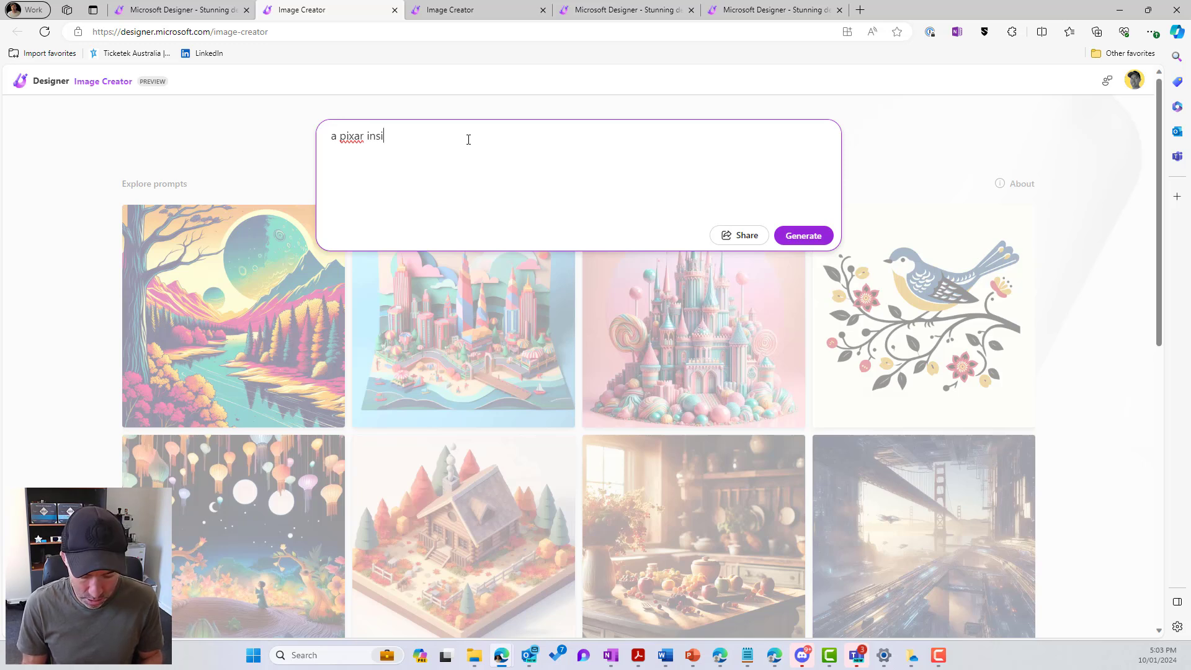
pyautogui.write('d office worker holing a microso')
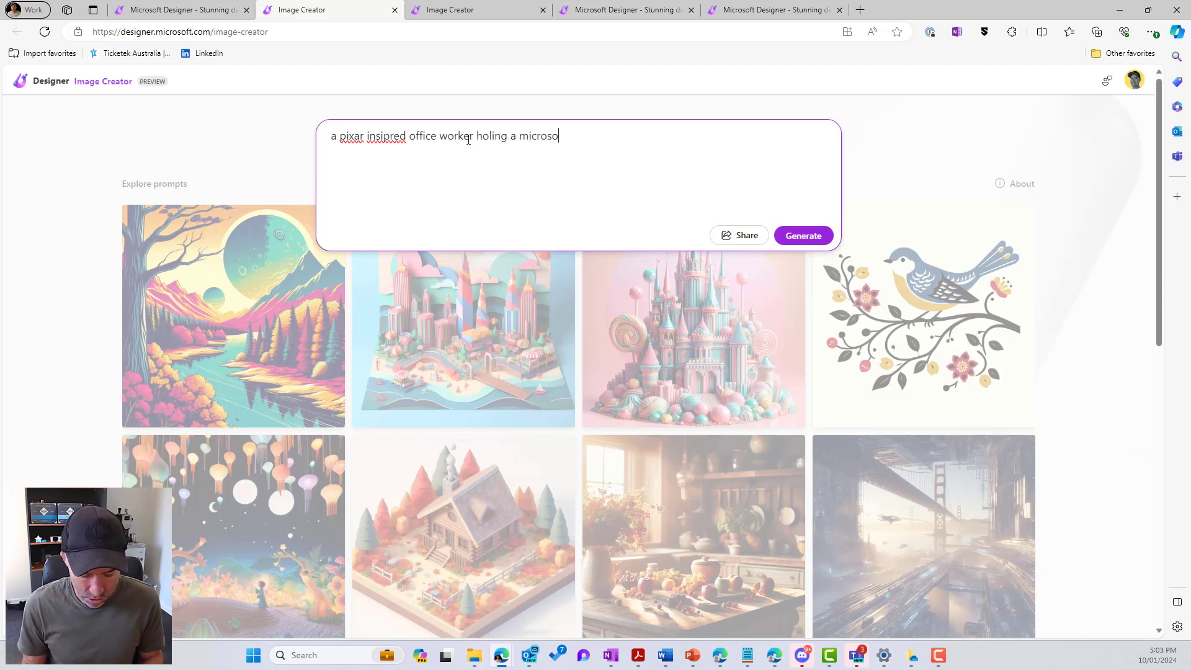
pyautogui.write('ft laptop in his left hand')
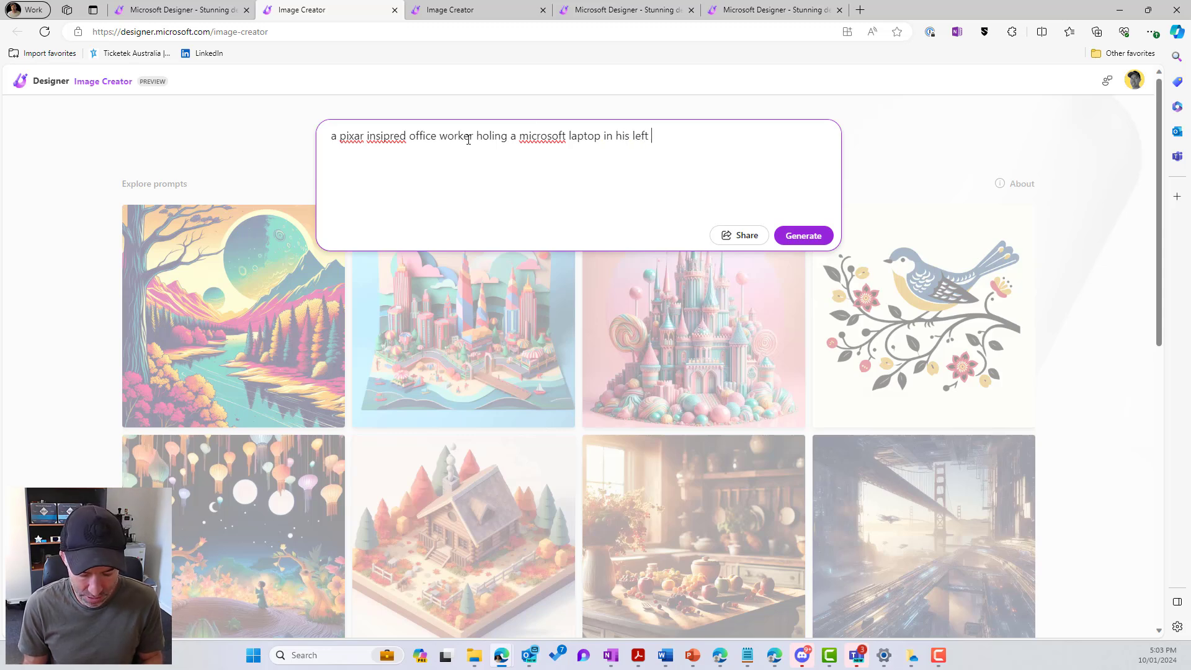
pyautogui.click(803, 235)
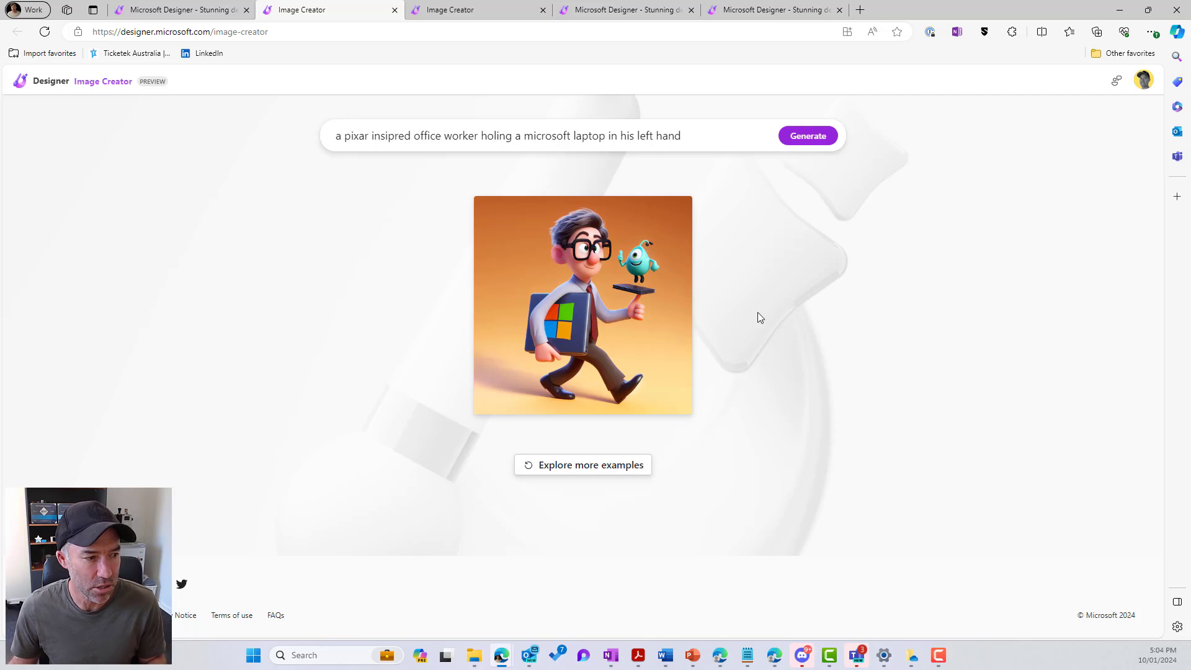
# - Open the generated office worker image for editing as a new design
pyautogui.click(567, 321)
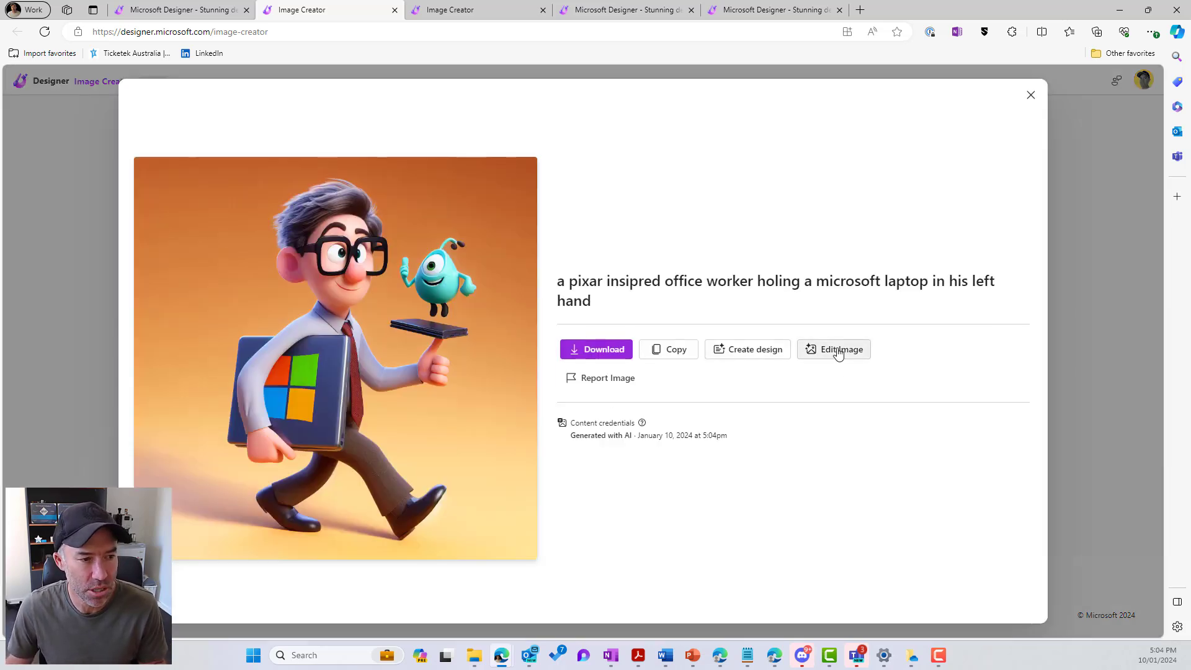
pyautogui.click(838, 350)
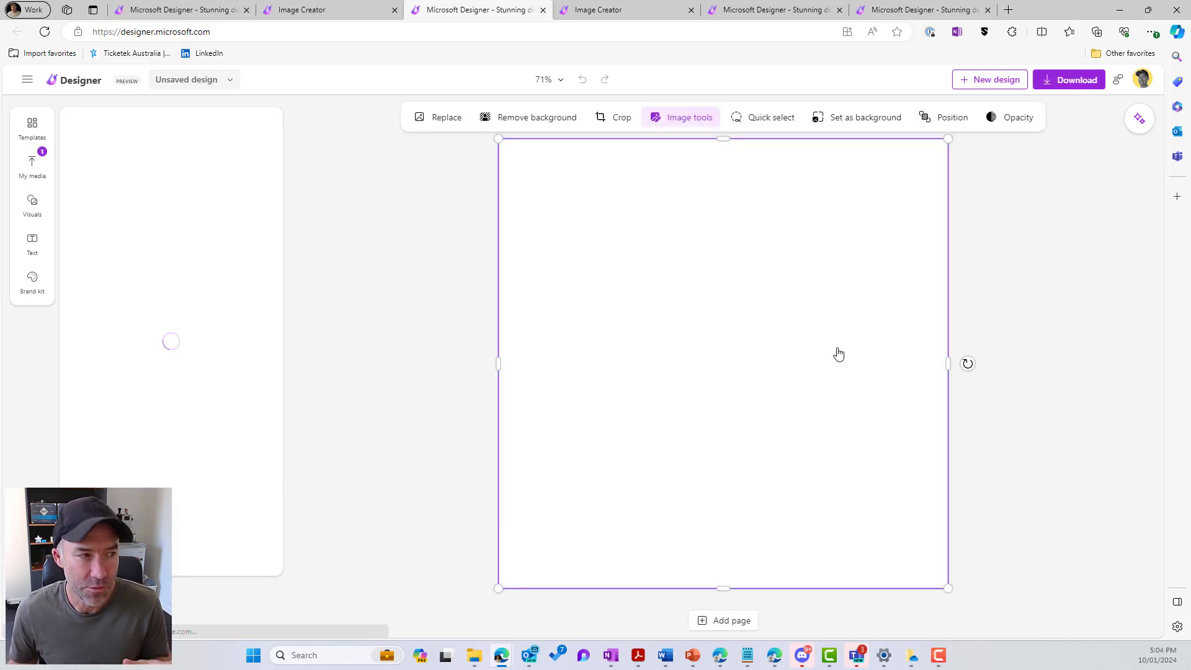
pyautogui.click(195, 83)
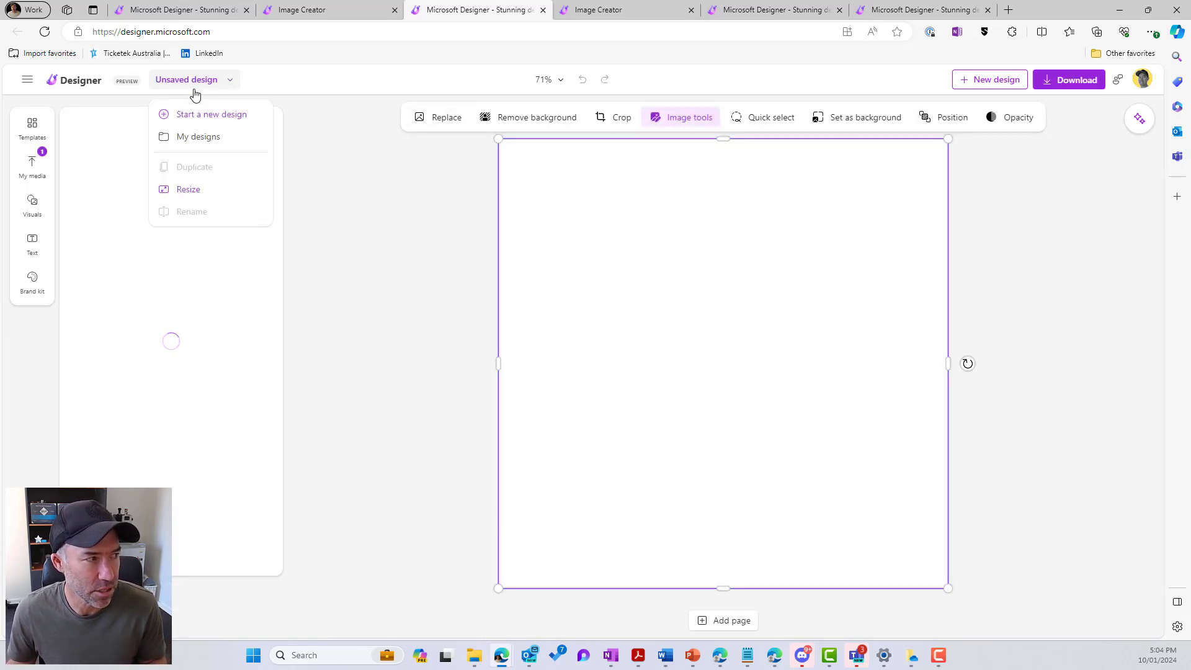
pyautogui.click(188, 188)
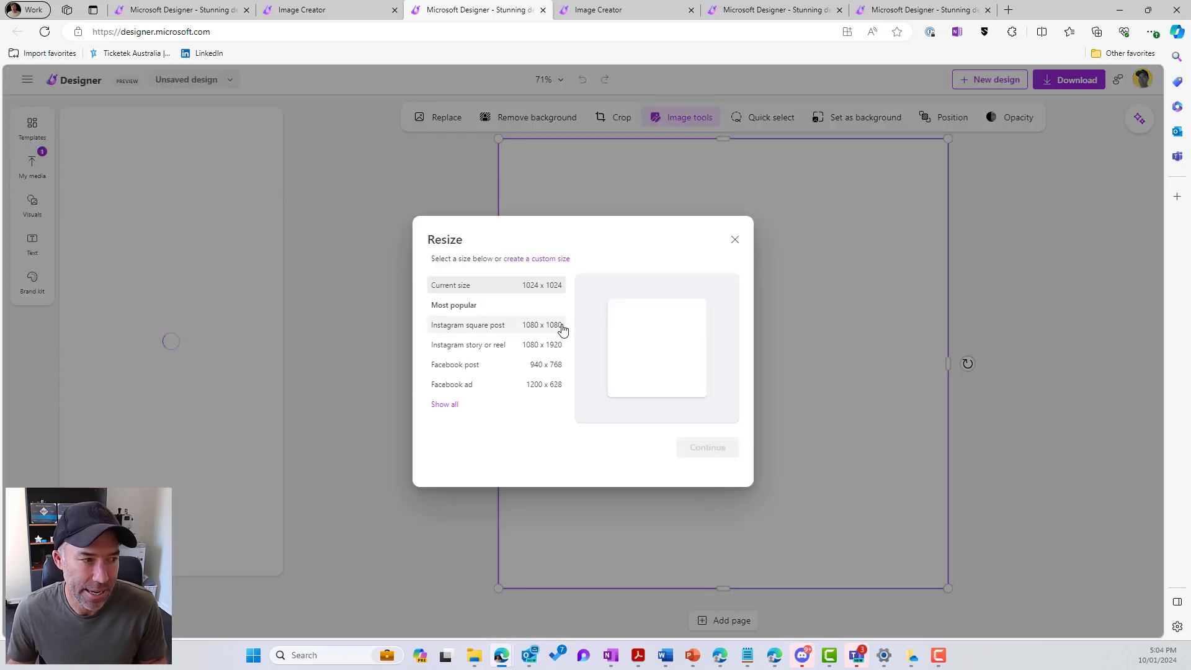
pyautogui.click(437, 404)
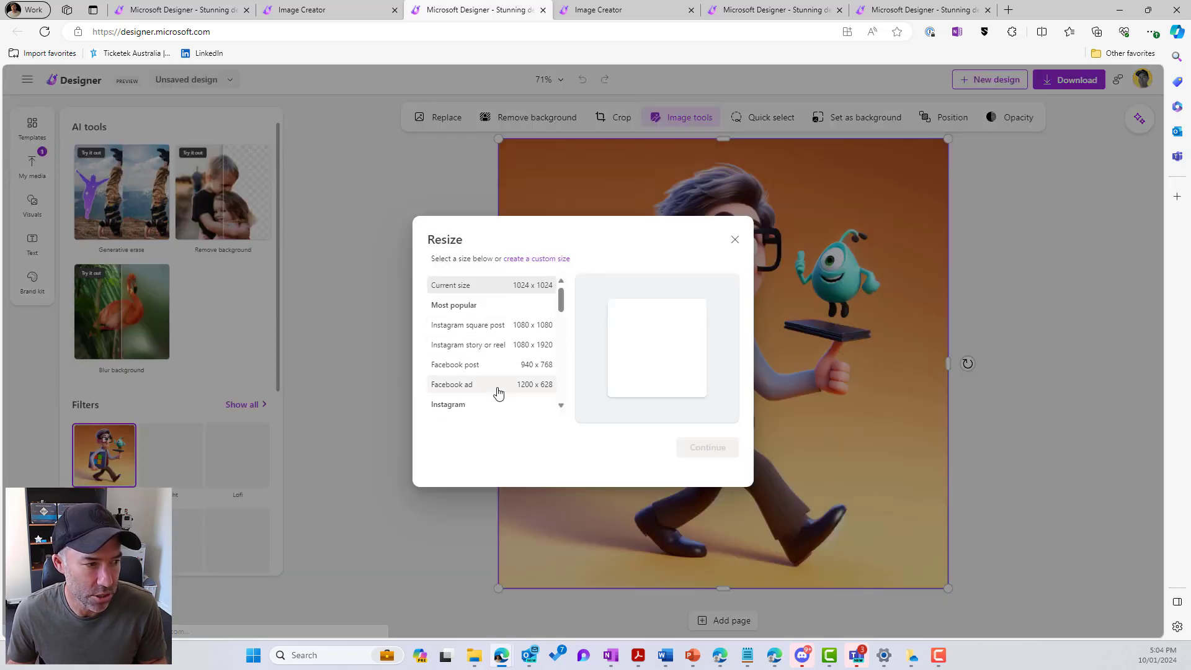
pyautogui.scroll(-5, 500, 381)
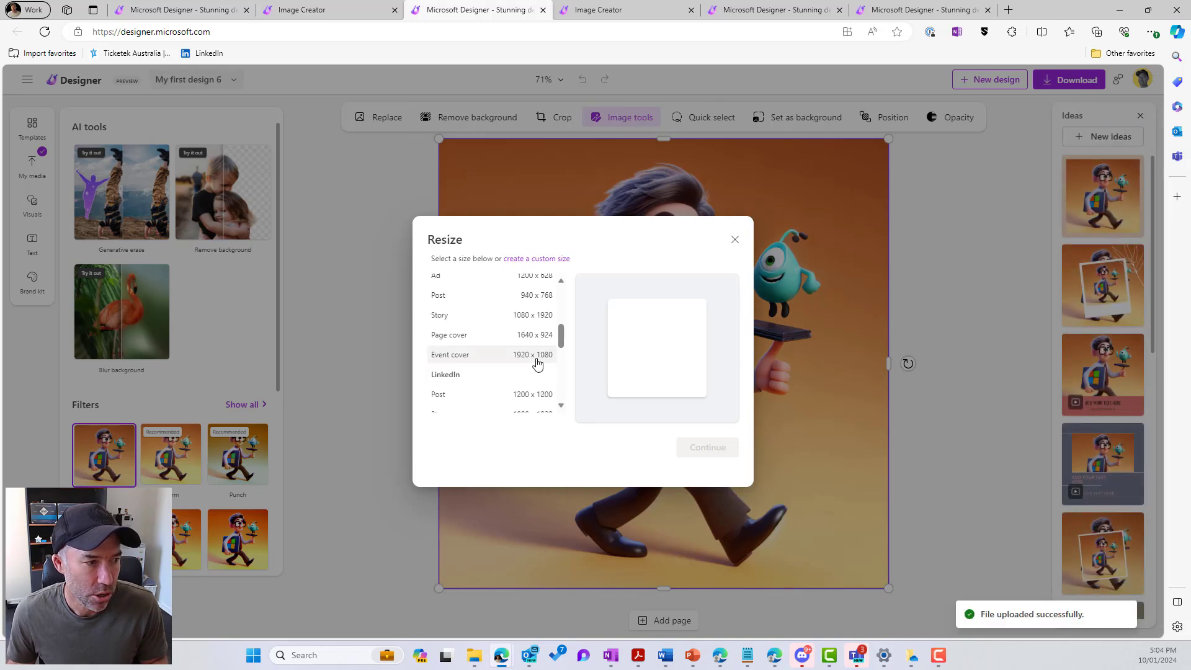
pyautogui.click(537, 363)
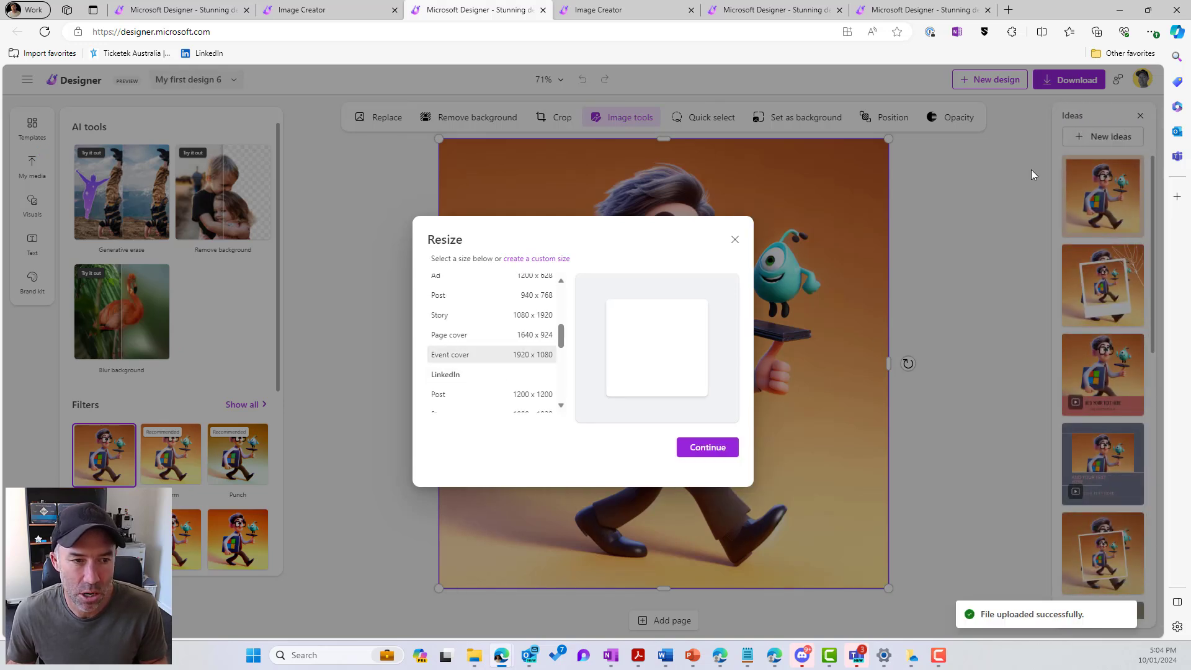
pyautogui.click(703, 448)
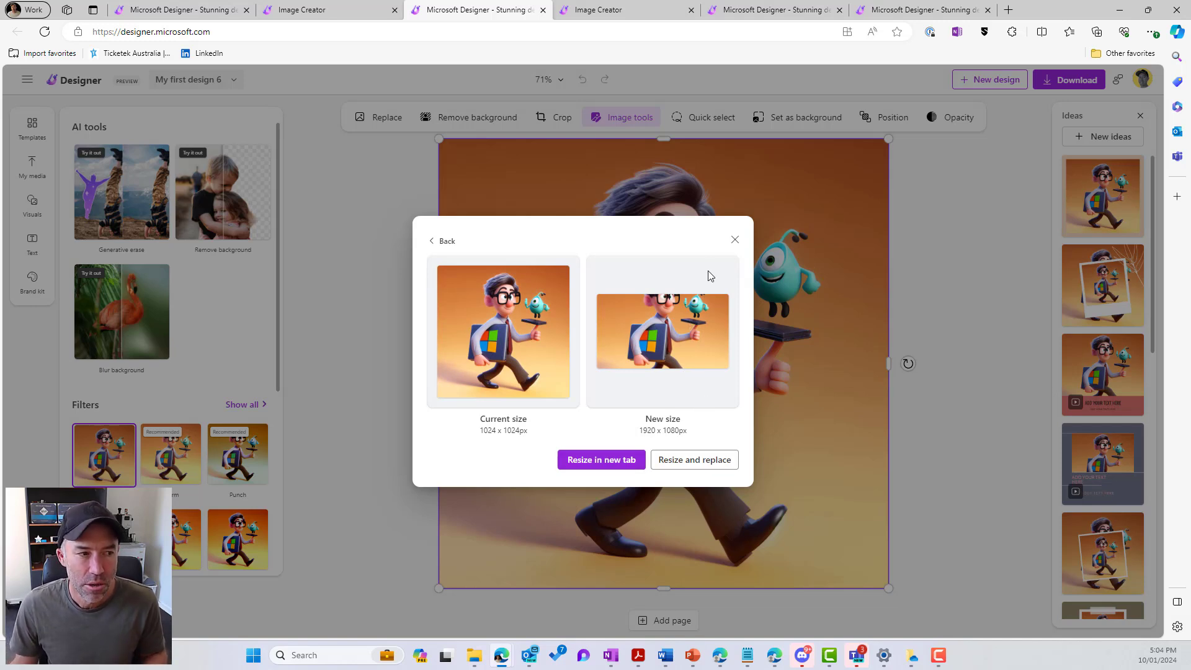
pyautogui.click(734, 240)
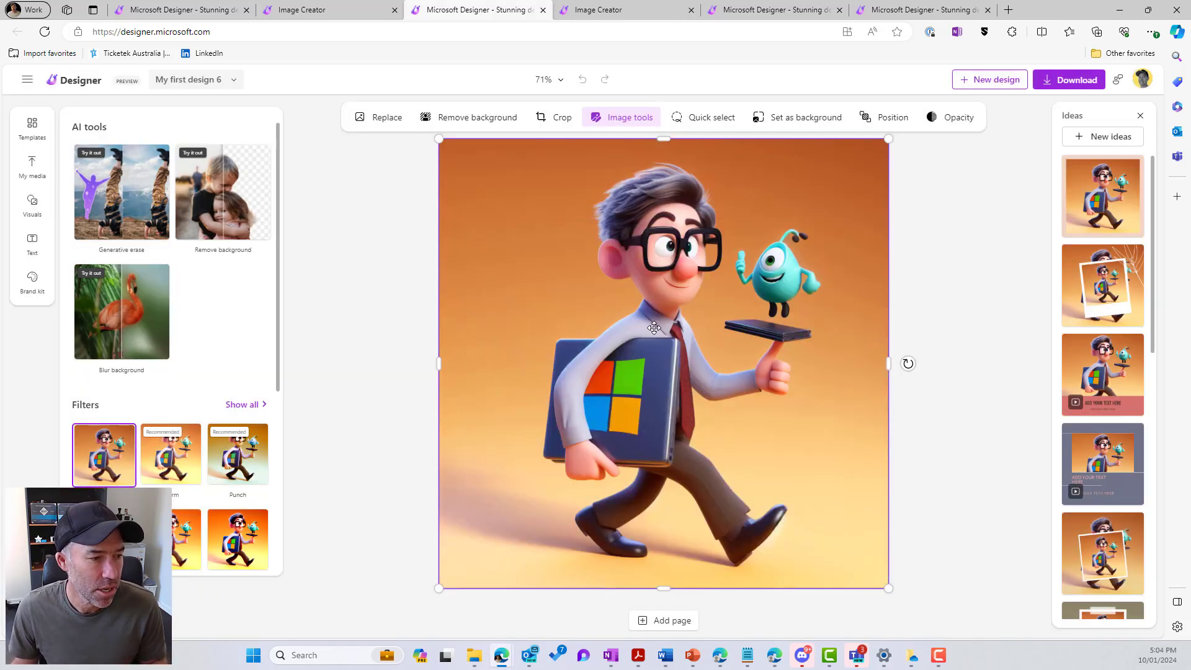
# - Remove the background from the office worker image
pyautogui.click(490, 120)
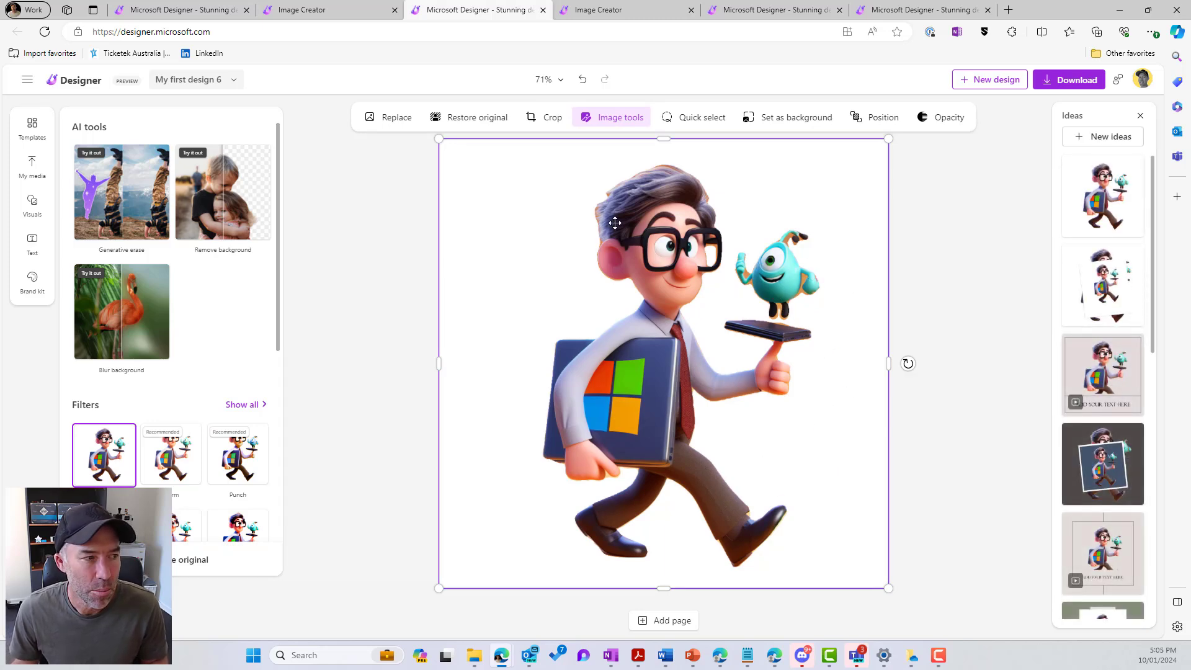
pyautogui.click(209, 88)
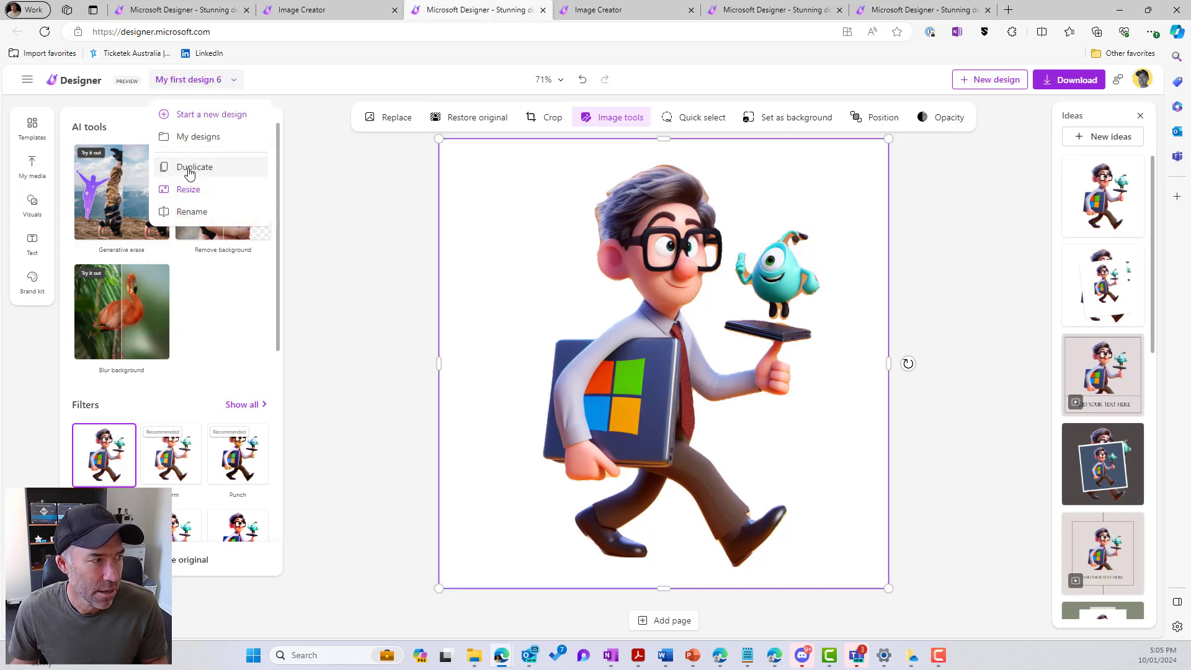
pyautogui.click(186, 188)
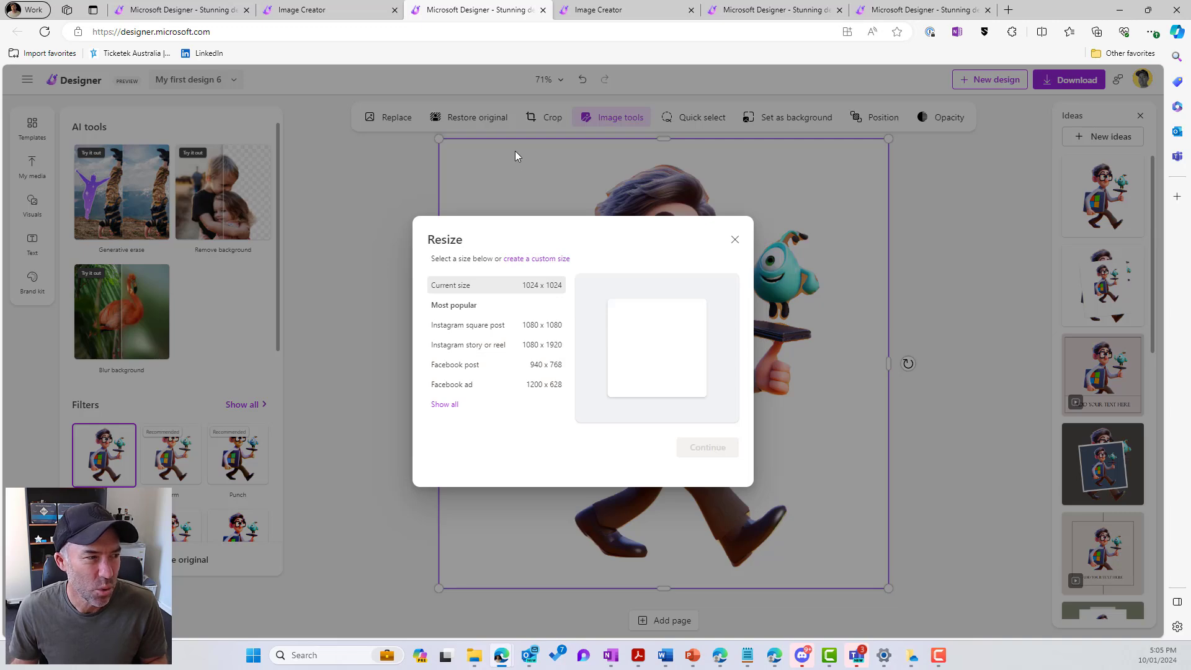
pyautogui.click(734, 244)
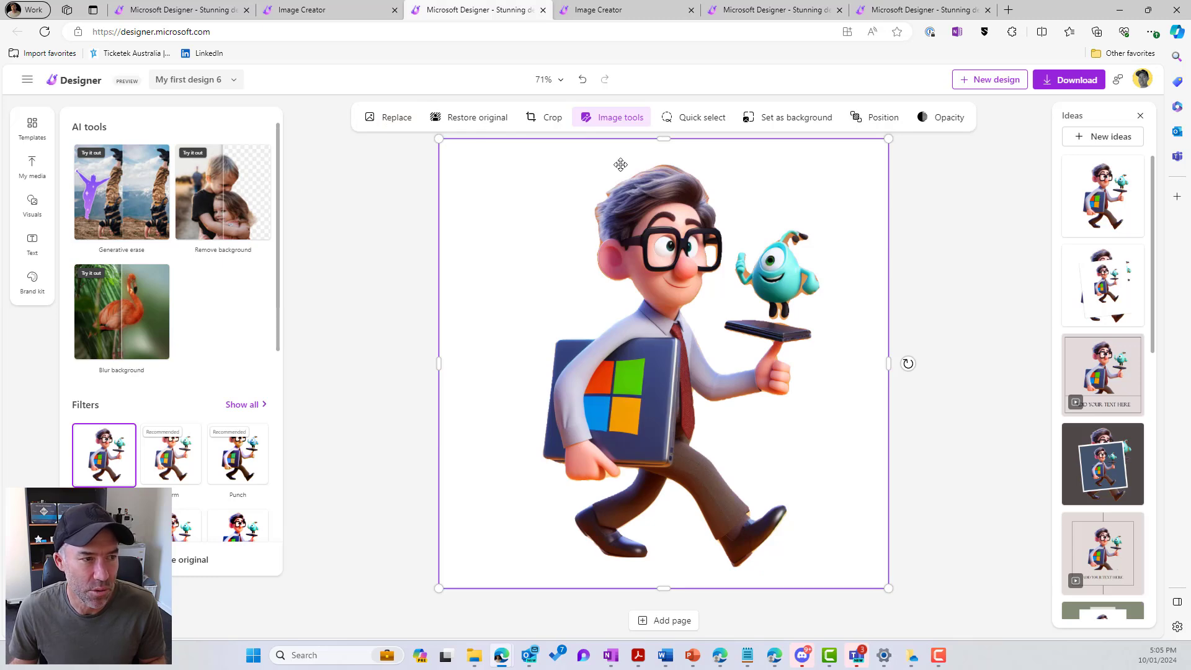
# - Move the cut-out character aside to reach the page and set the page background to the suggested orange colour
pyautogui.click(974, 254)
pyautogui.click(457, 186)
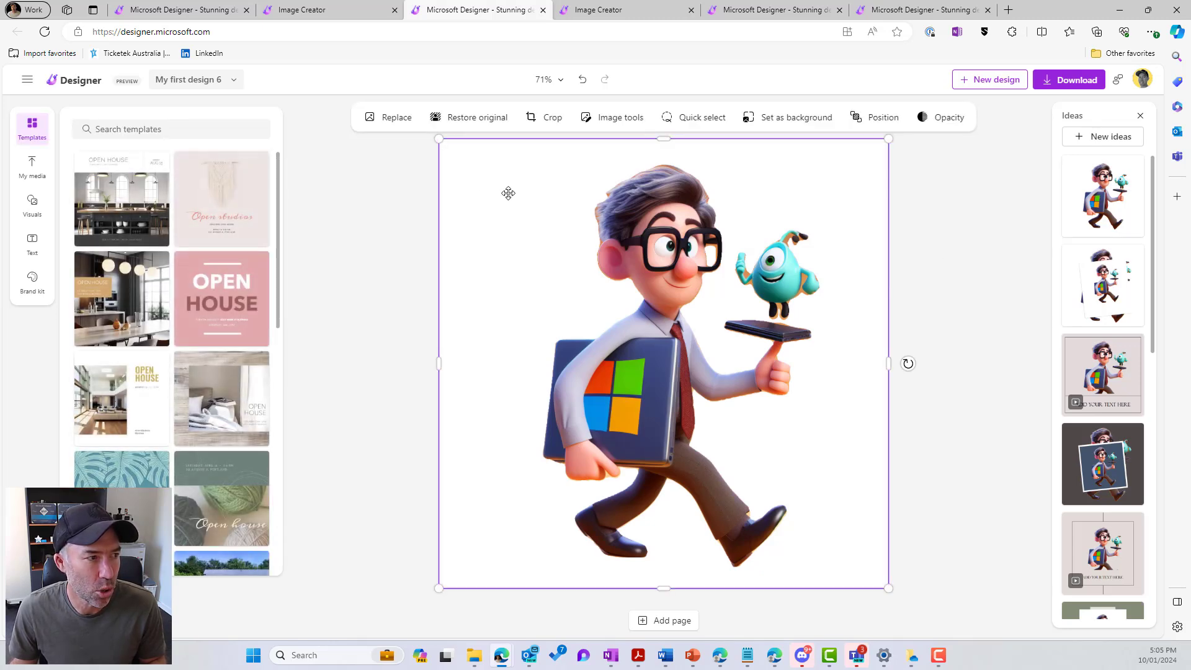
pyautogui.moveTo(506, 192); pyautogui.dragTo(642, 258)
pyautogui.click(454, 210)
pyautogui.click(578, 118)
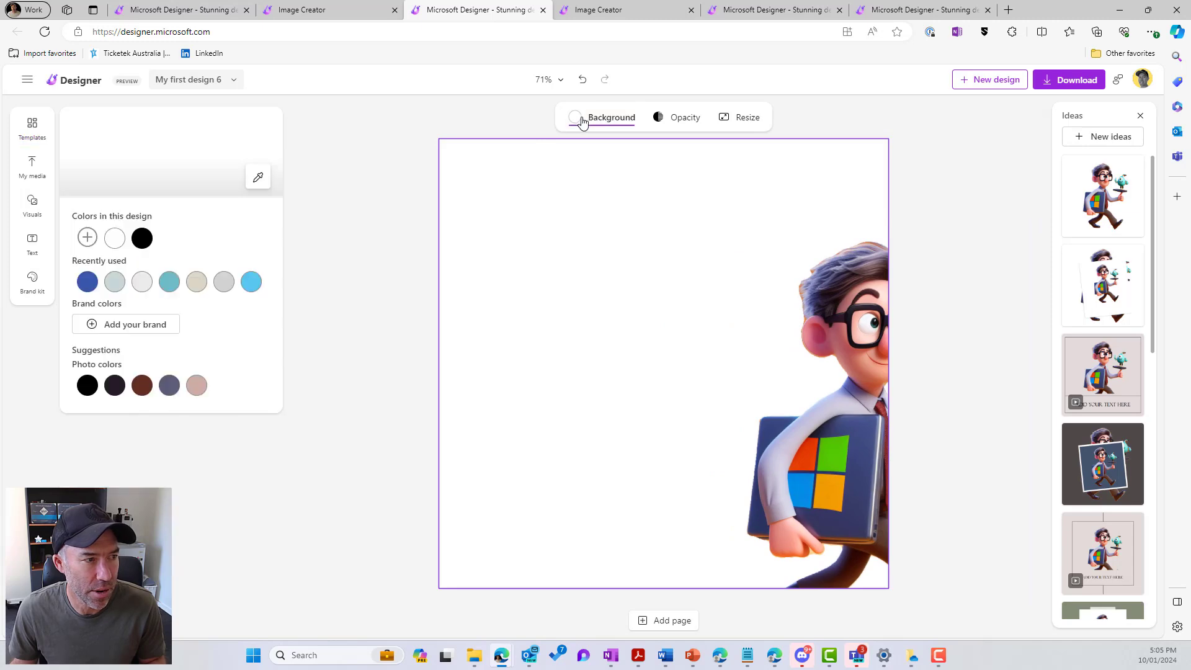
pyautogui.click(169, 398)
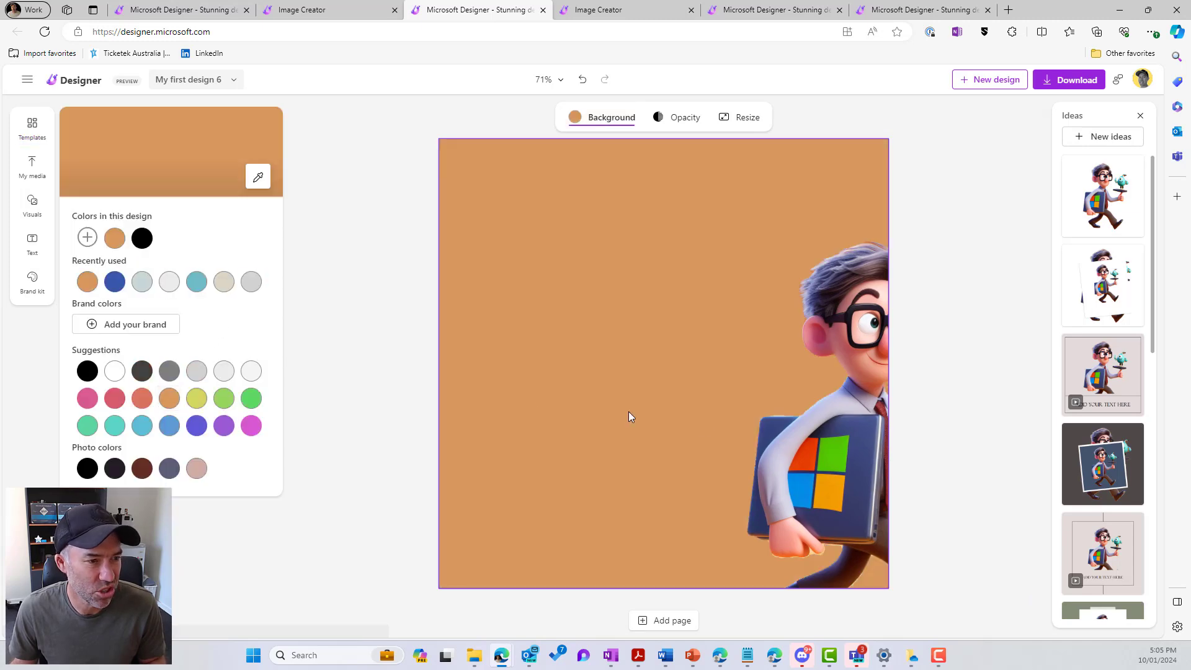
# - Move the character back to the middle of the orange page and deselect it
pyautogui.moveTo(783, 453); pyautogui.dragTo(597, 380)
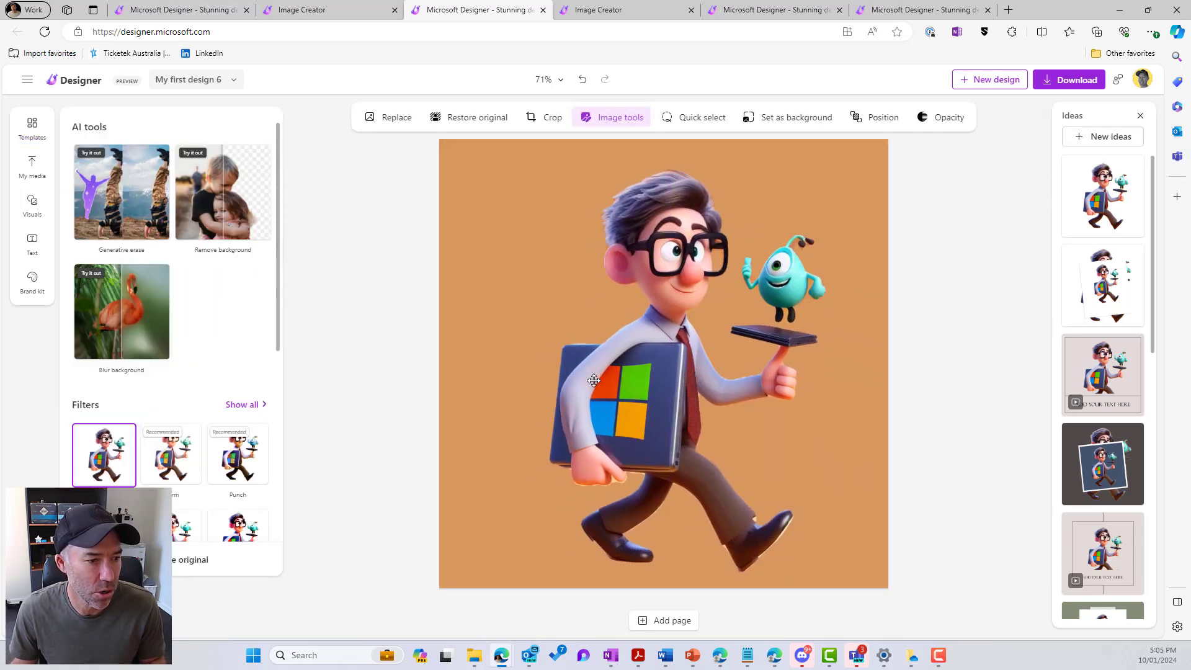
pyautogui.moveTo(534, 199); pyautogui.dragTo(531, 198)
pyautogui.click(374, 171)
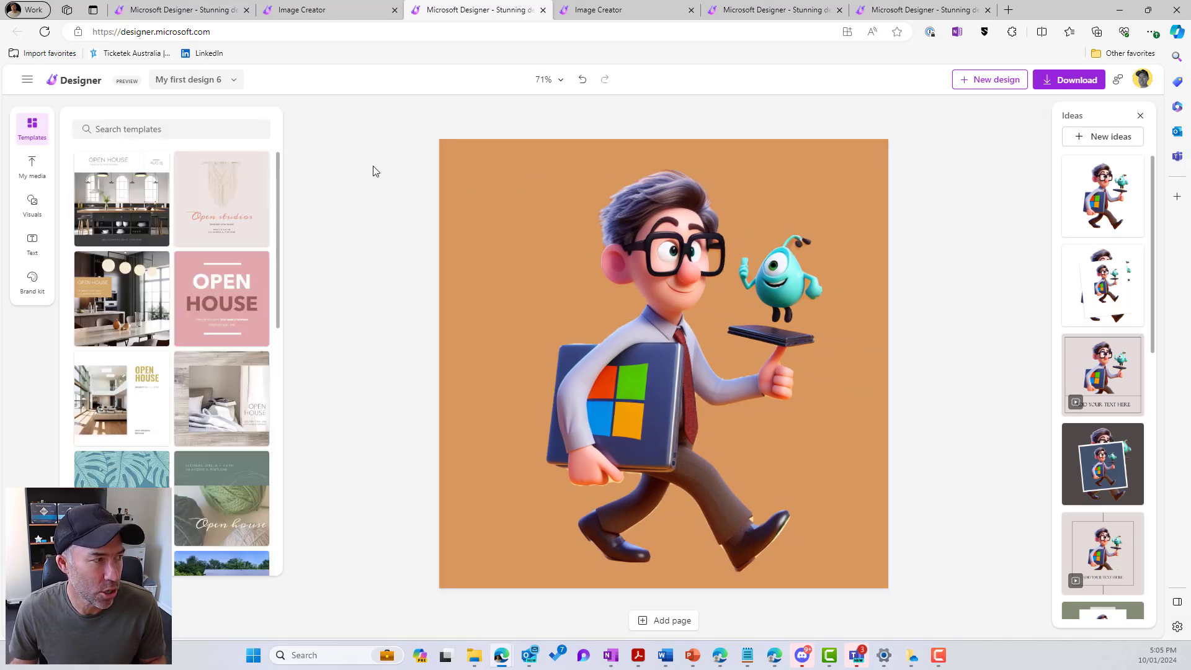
# - Resize the current design in place to the Facebook Event cover size, 1920 x 1080
pyautogui.click(200, 83)
pyautogui.click(192, 188)
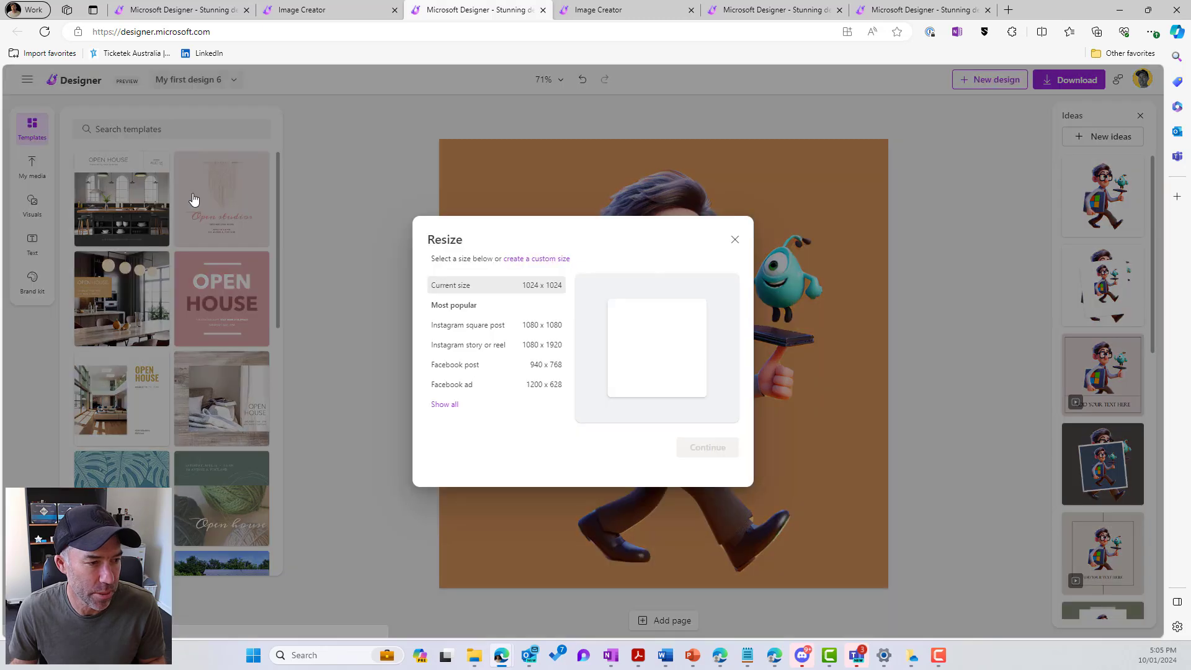
pyautogui.click(442, 404)
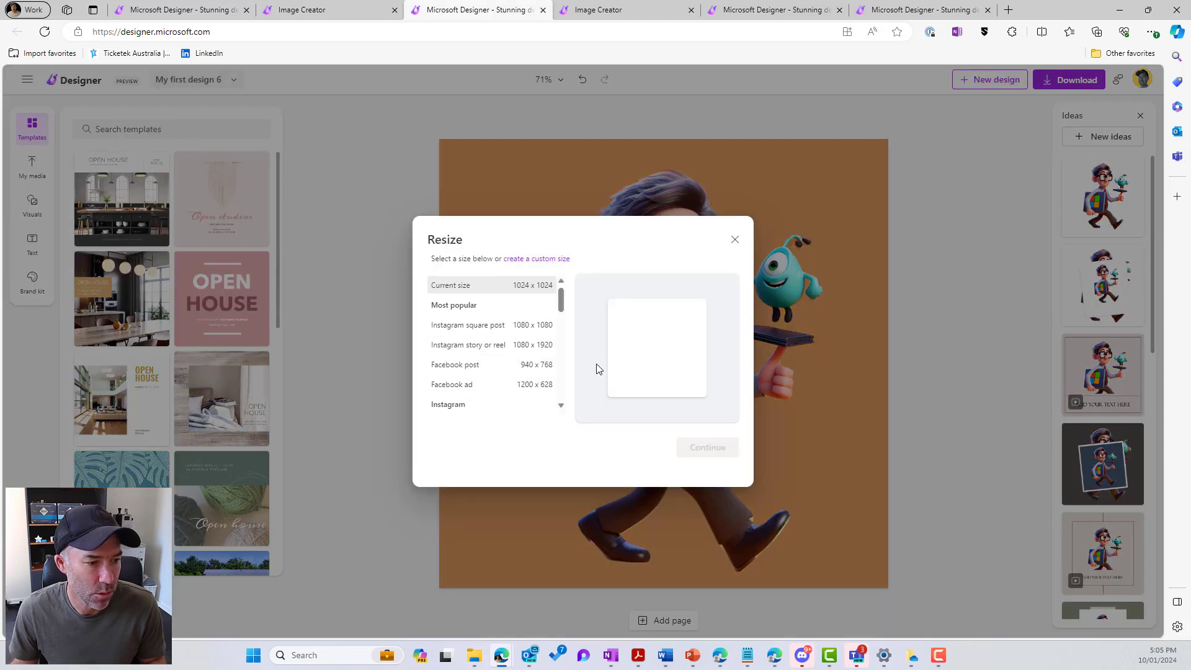
pyautogui.scroll(-4, 514, 380)
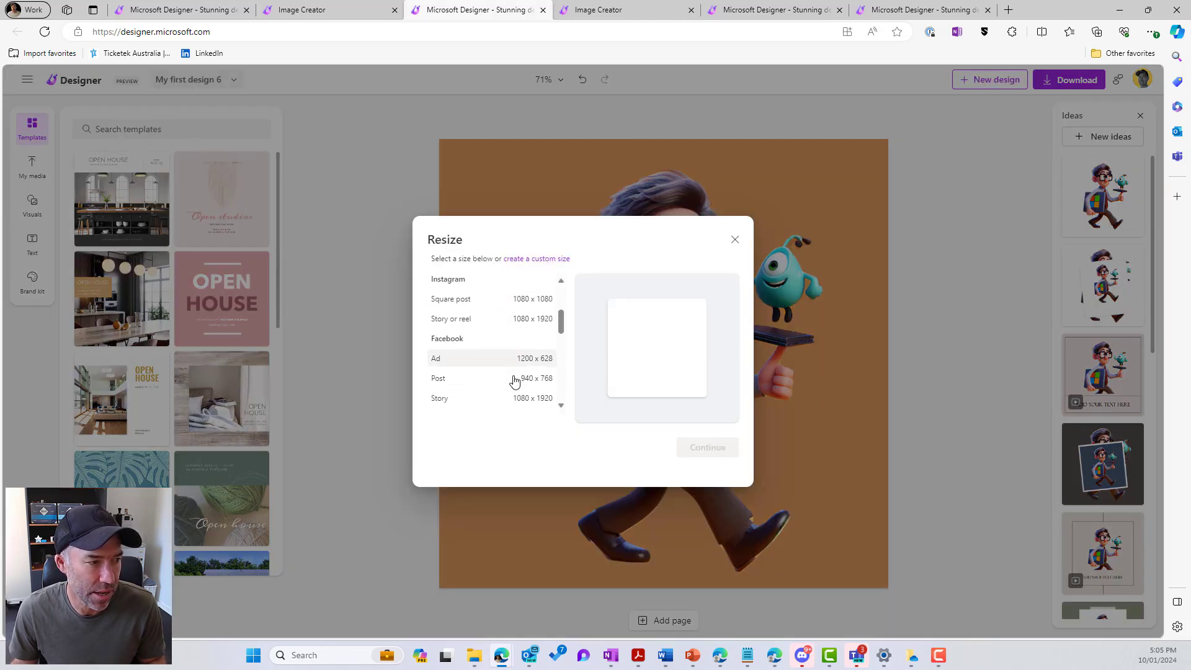
pyautogui.scroll(-1, 514, 381)
pyautogui.click(516, 356)
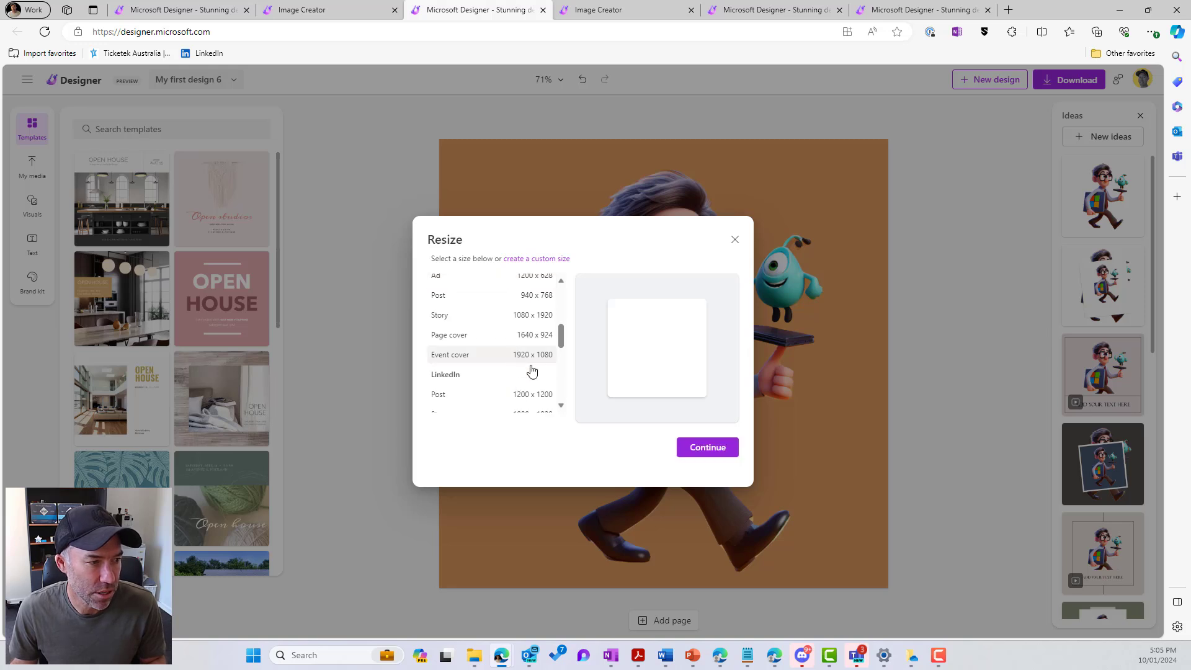
pyautogui.click(705, 448)
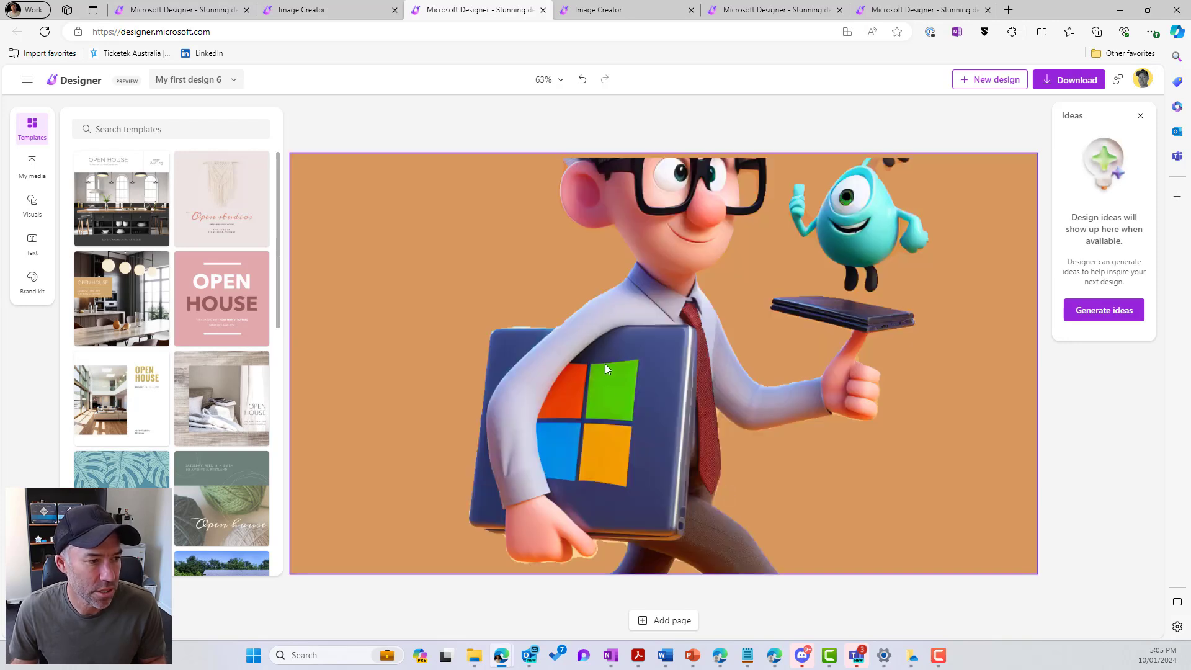
# - Detach the character image from the page background so it becomes a separate object
pyautogui.click(607, 372)
pyautogui.rightClick(632, 409)
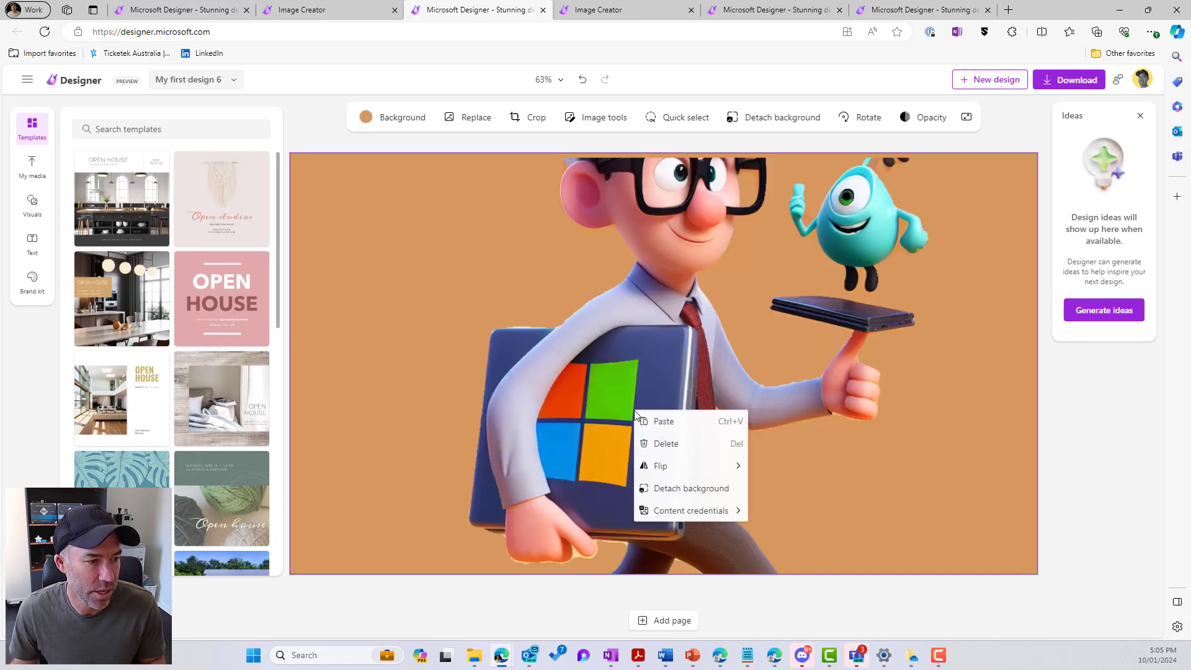
pyautogui.click(688, 487)
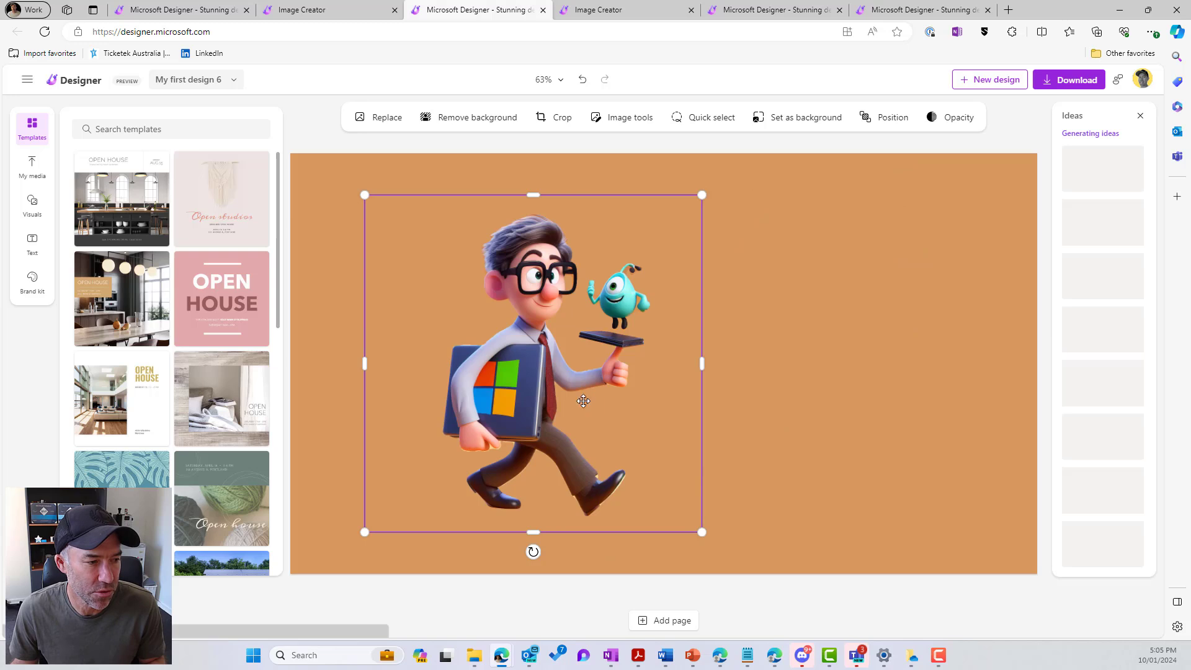
# - Enlarge the character to about the full page height and centre it on the orange background
pyautogui.moveTo(580, 398); pyautogui.dragTo(583, 363)
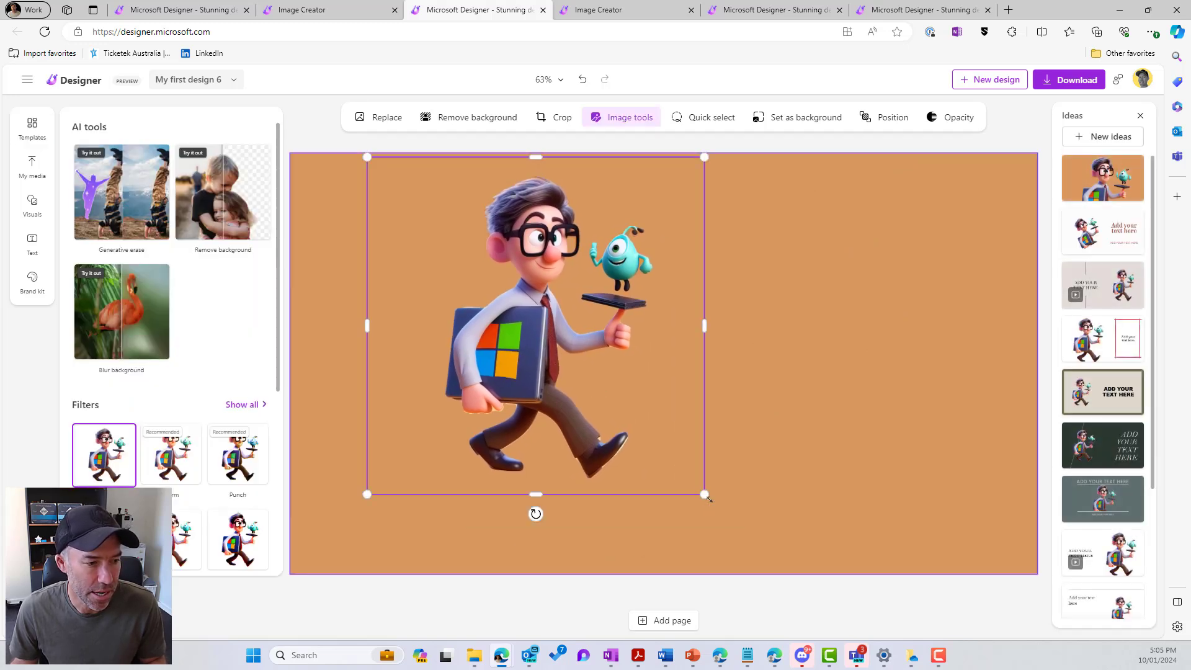
pyautogui.moveTo(707, 496); pyautogui.dragTo(797, 541)
pyautogui.moveTo(579, 436); pyautogui.dragTo(635, 427)
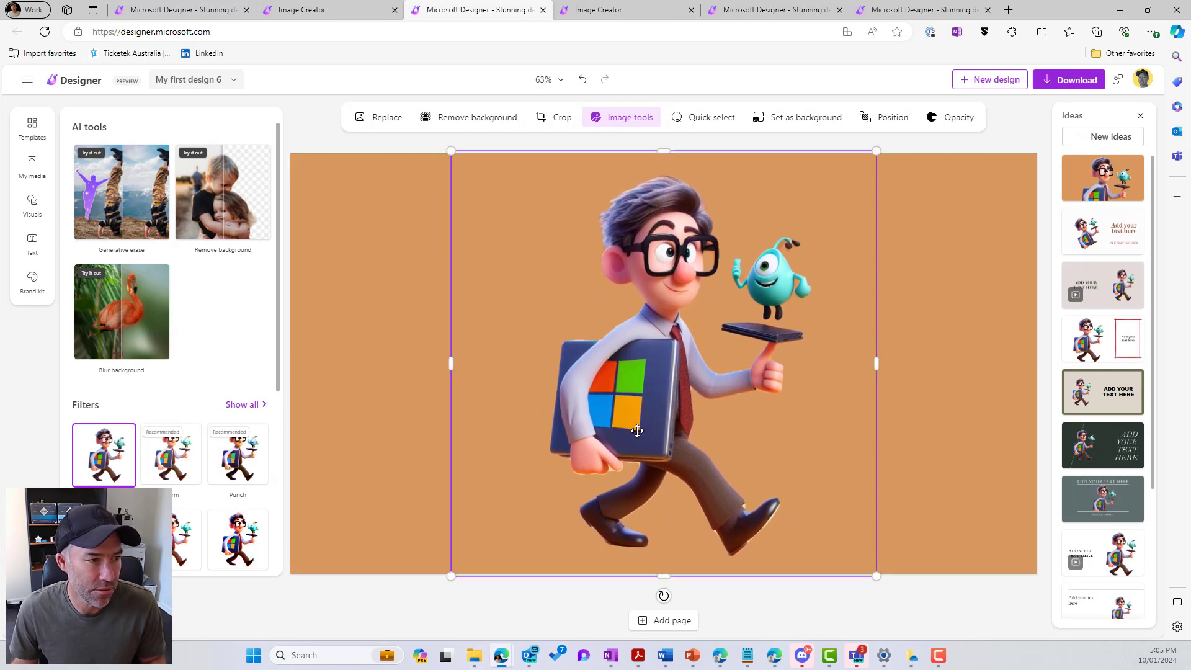
# - Download the finished 16:9 office worker design
pyautogui.click(1060, 80)
pyautogui.click(1050, 204)
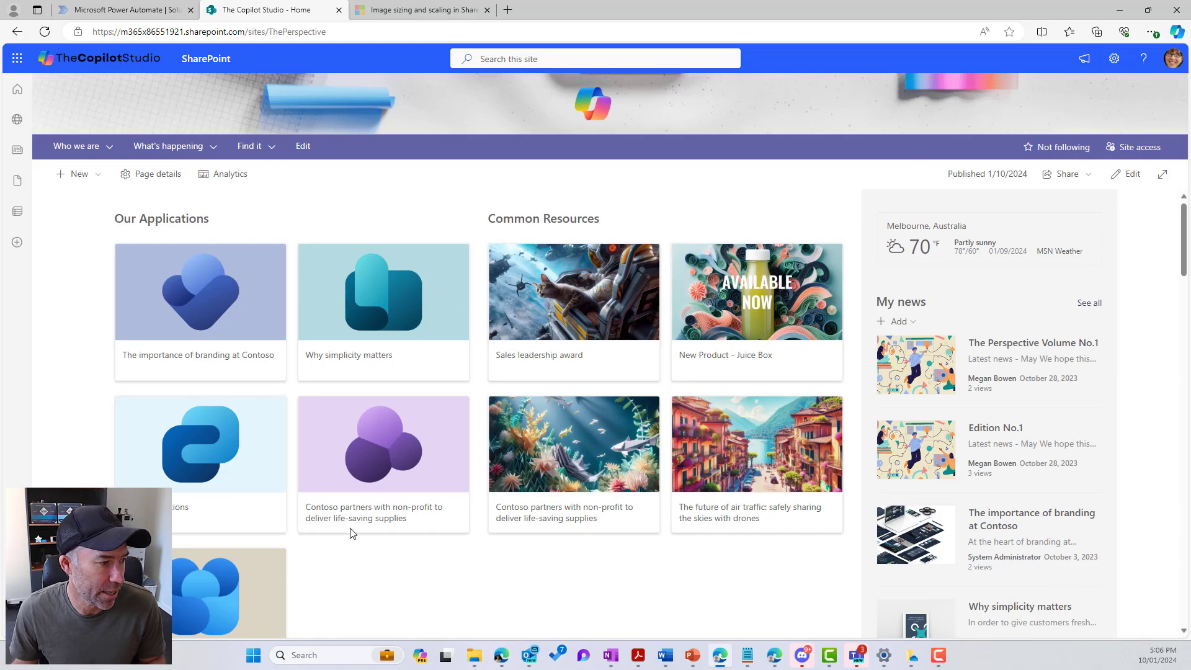
# - Switch to the SharePoint site home page and open it for editing
pyautogui.scroll(-1, 352, 532)
pyautogui.scroll(1, 449, 412)
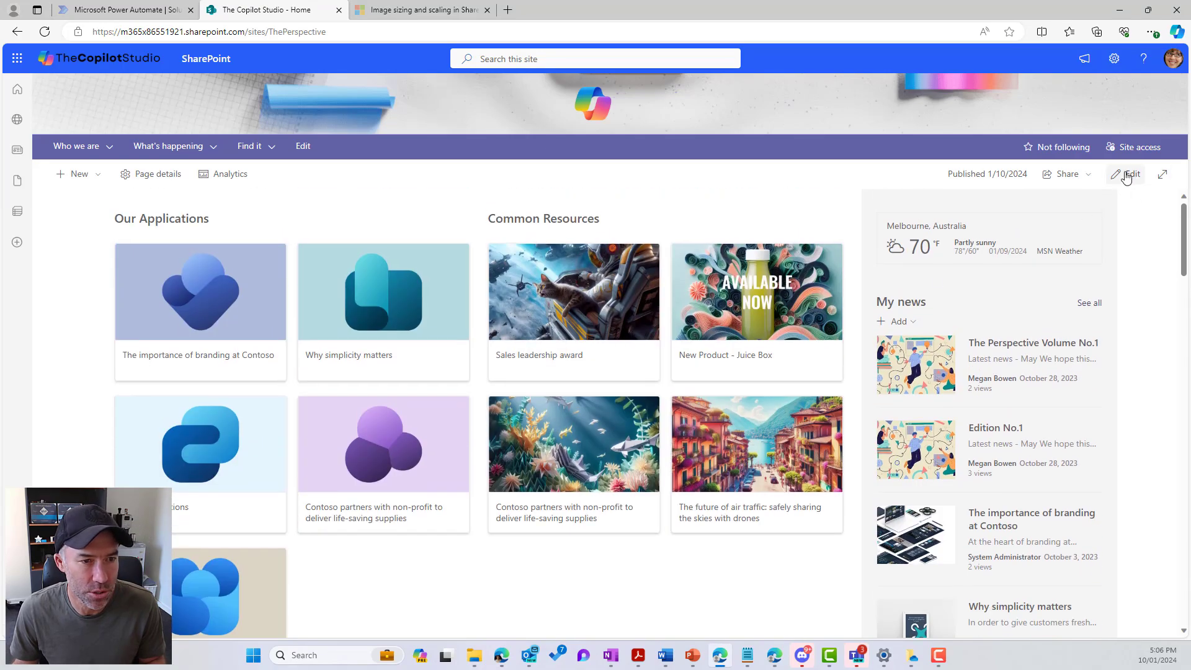
pyautogui.click(1126, 176)
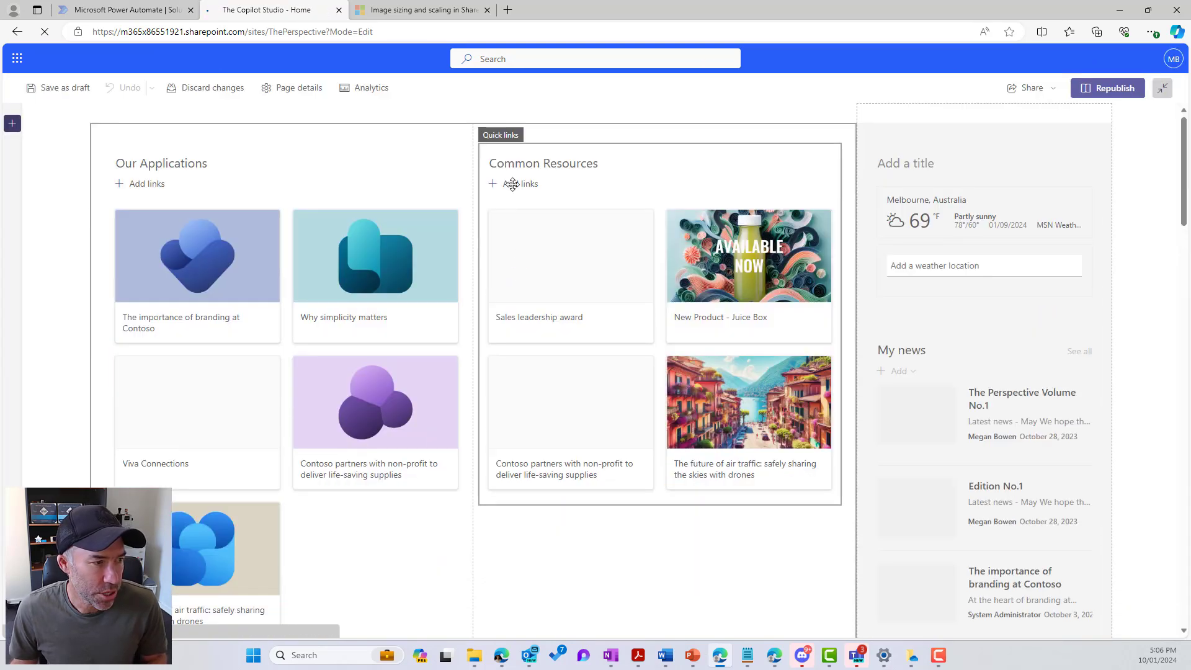
# - Add a link to the recent page about Contoso's new Chief Marketing Officer to the Common Resources quick links
pyautogui.click(513, 189)
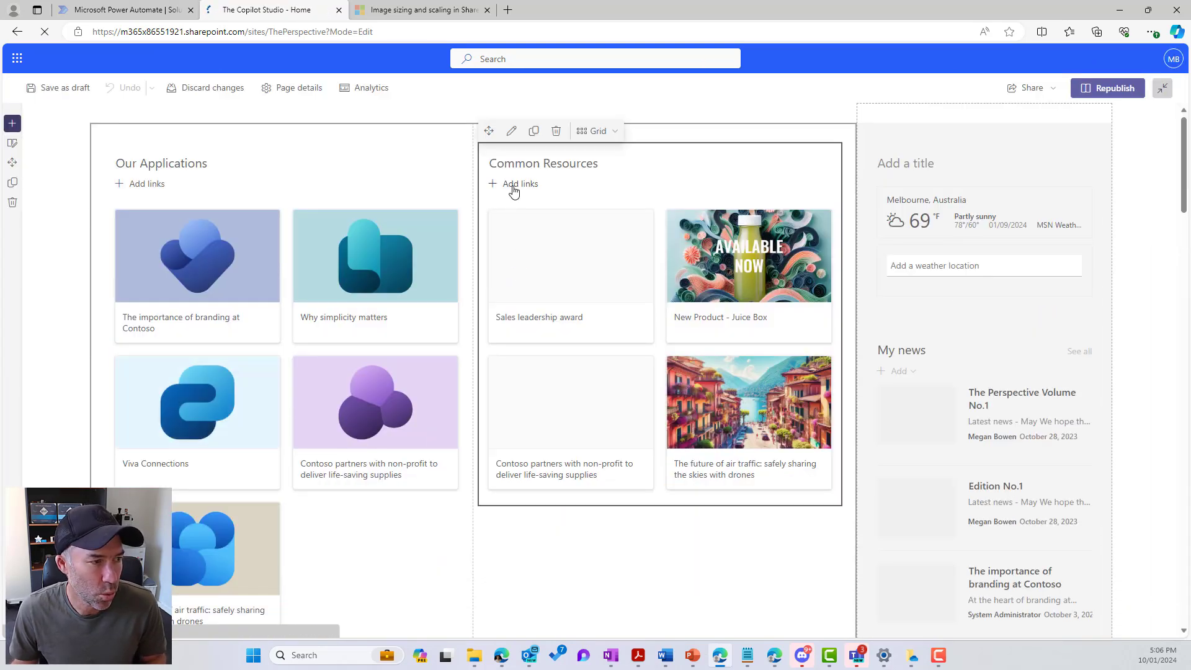
pyautogui.click(519, 185)
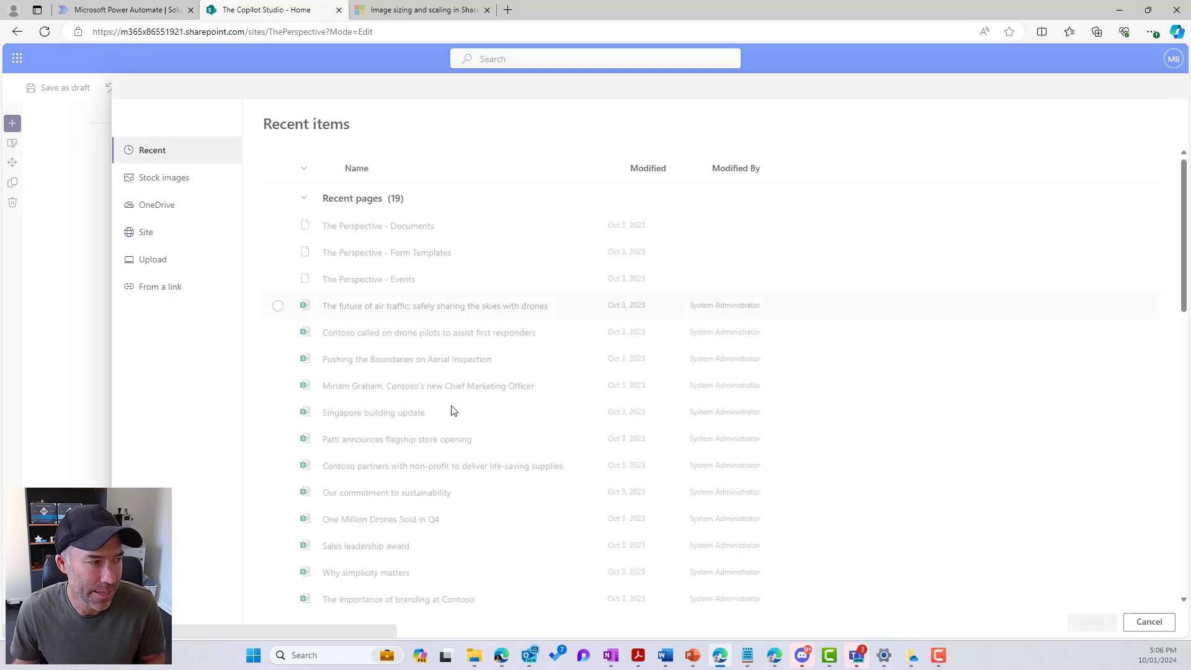
pyautogui.click(345, 391)
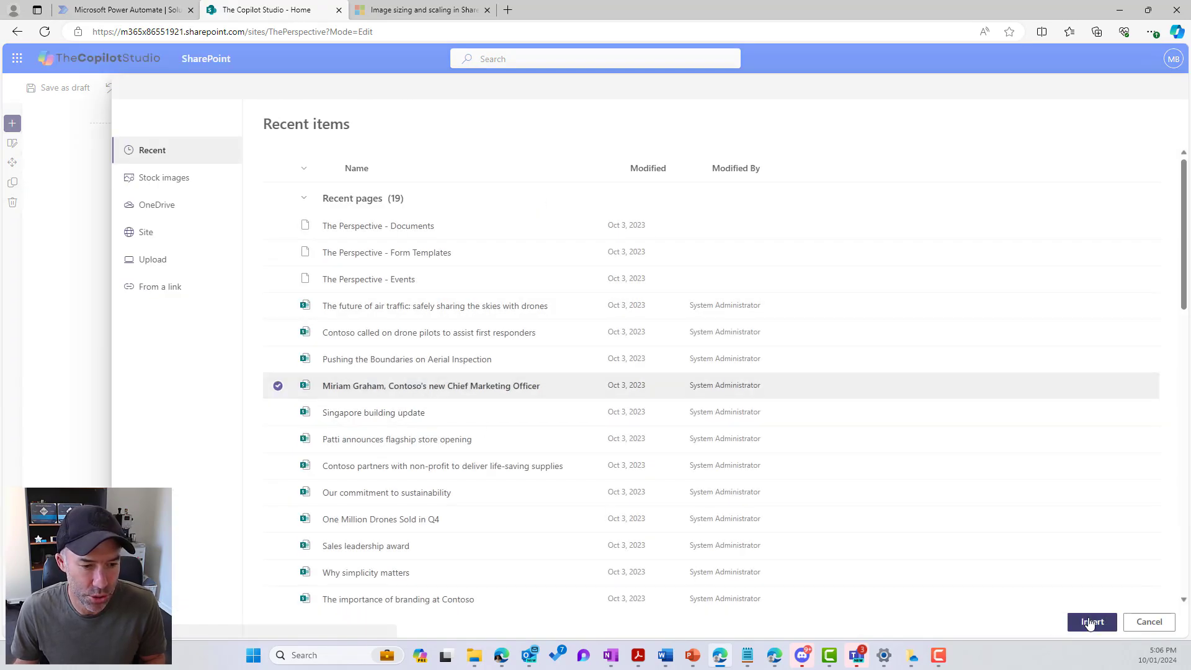
pyautogui.click(1091, 622)
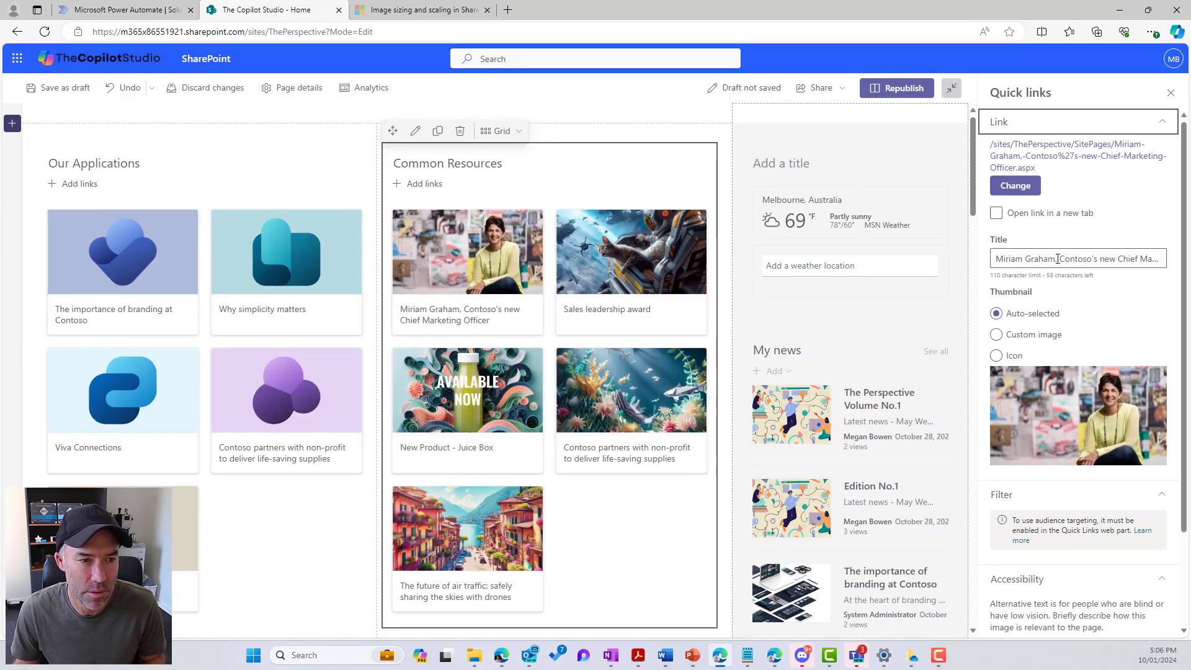
# - Set the new link's thumbnail to a custom image, uploading "My first design 6" from Downloads, and republish the page
pyautogui.click(996, 334)
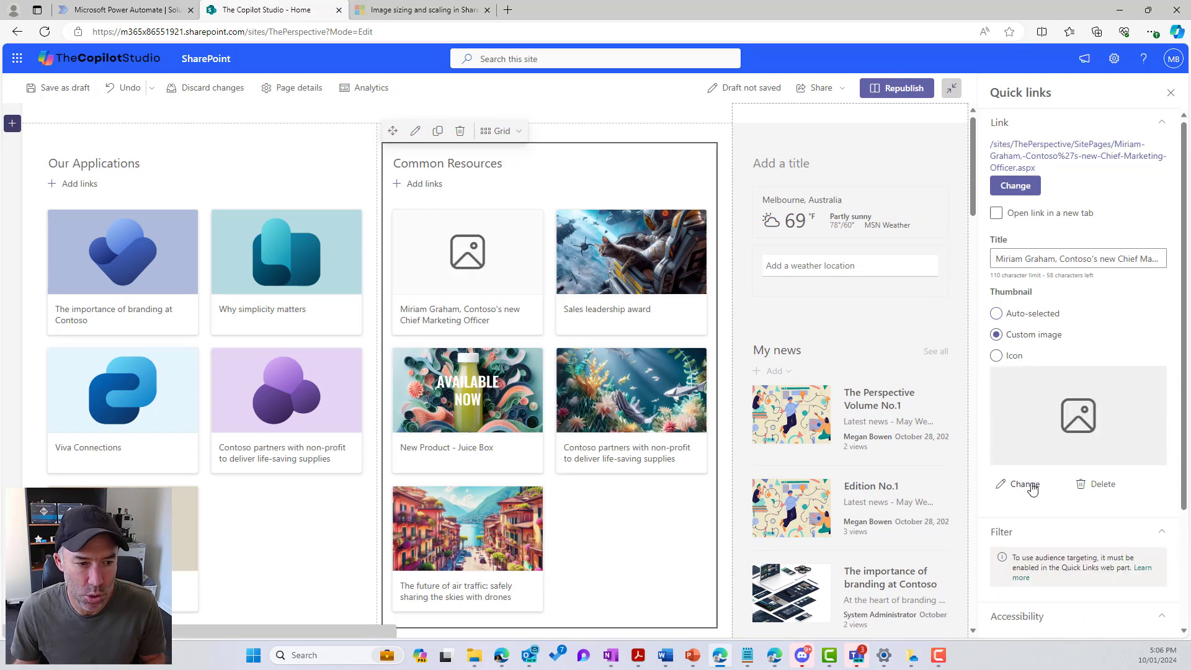
pyautogui.click(1024, 484)
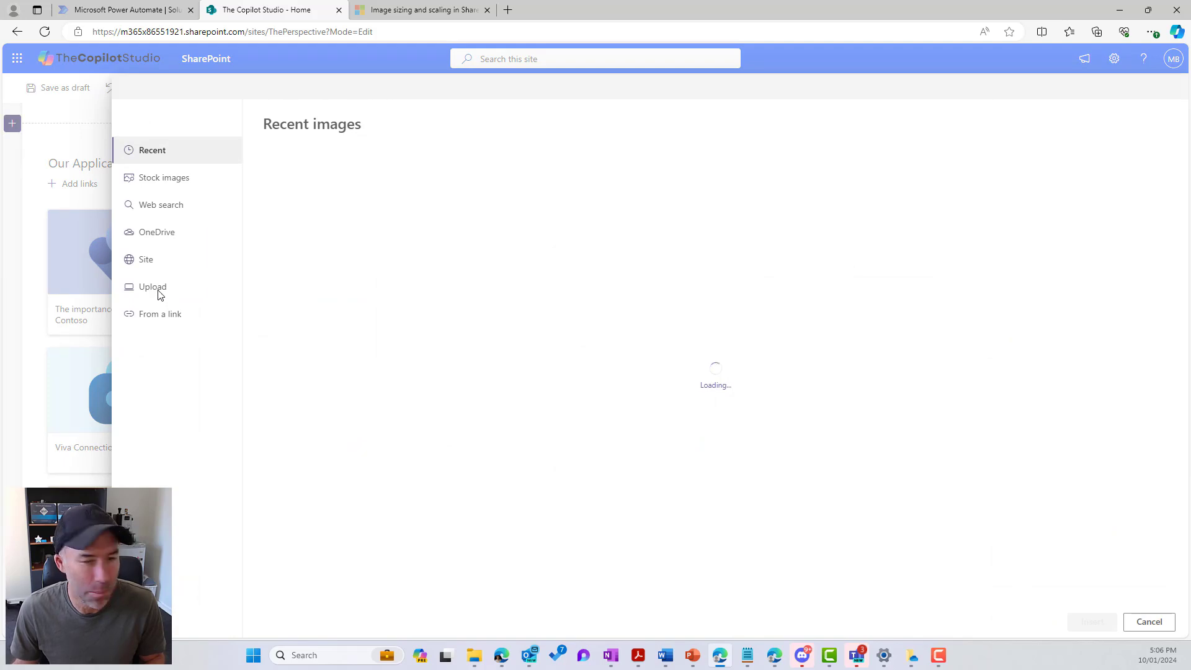
pyautogui.click(158, 292)
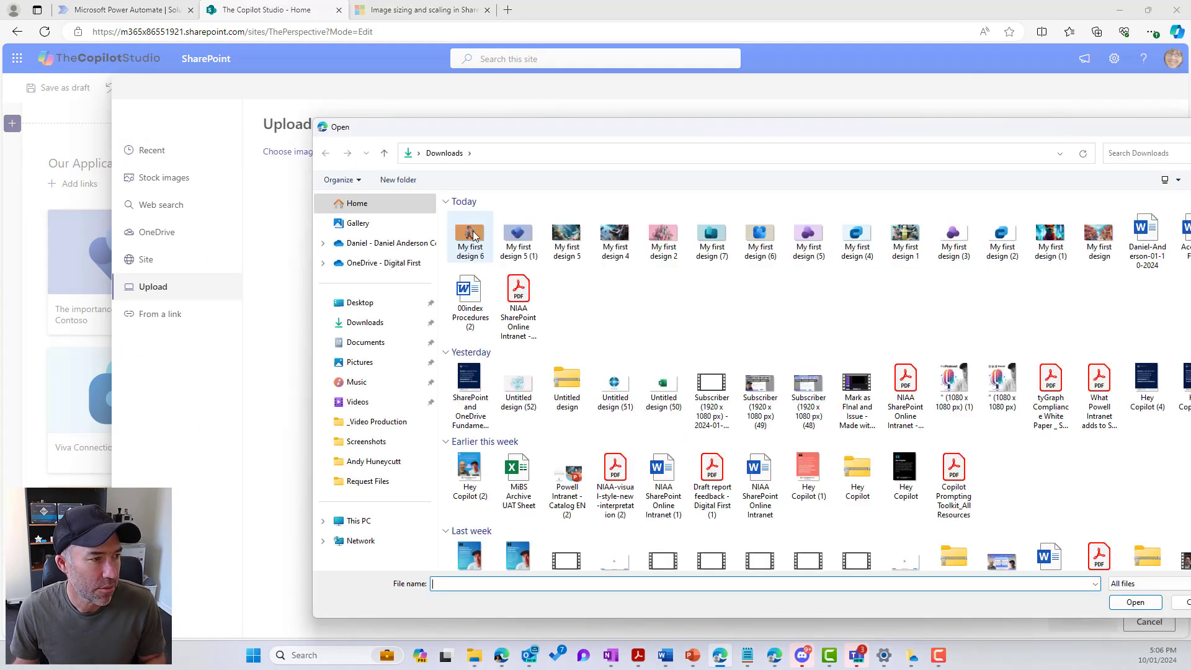
pyautogui.doubleClick(468, 241)
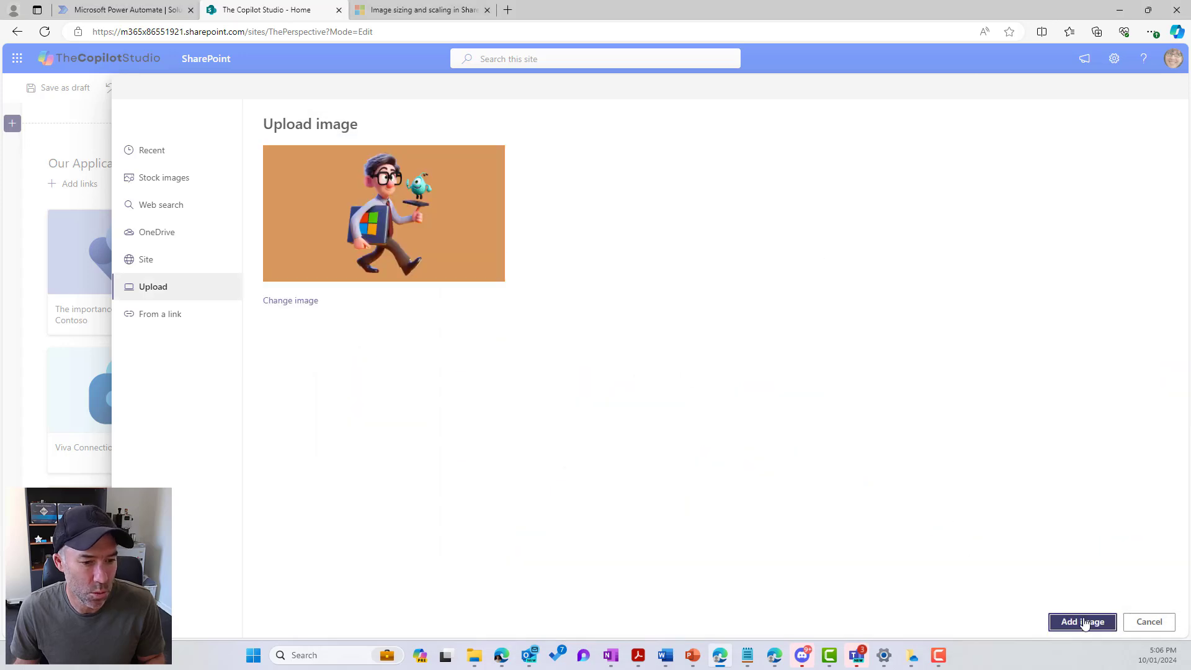
pyautogui.click(1084, 623)
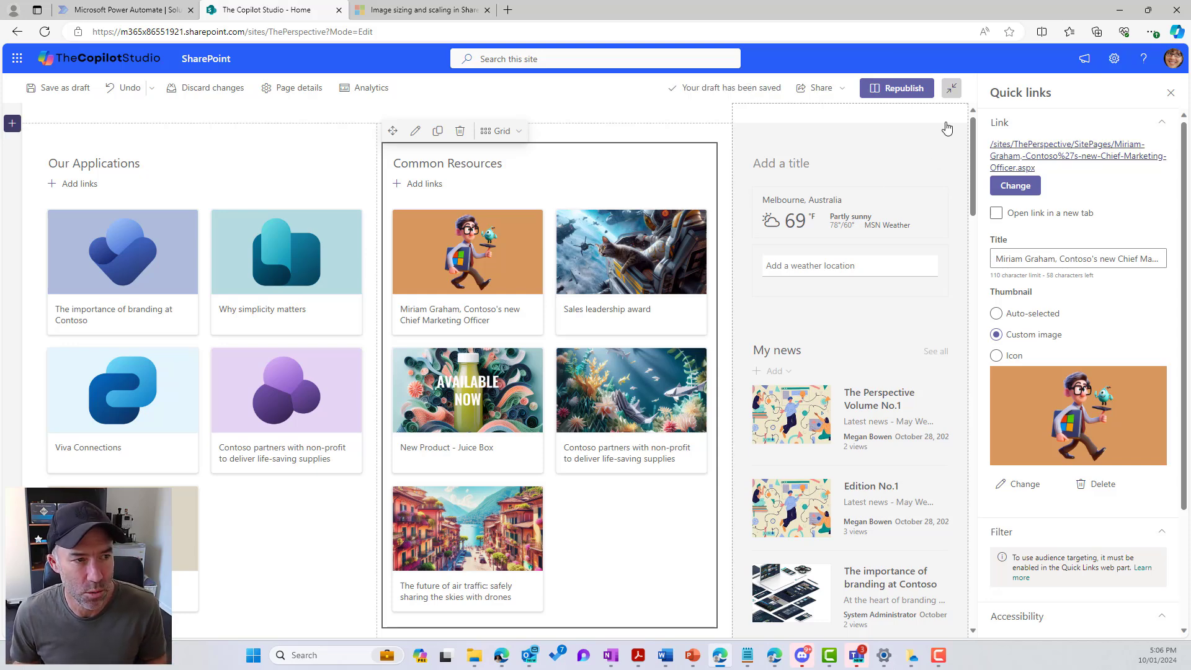
pyautogui.click(895, 88)
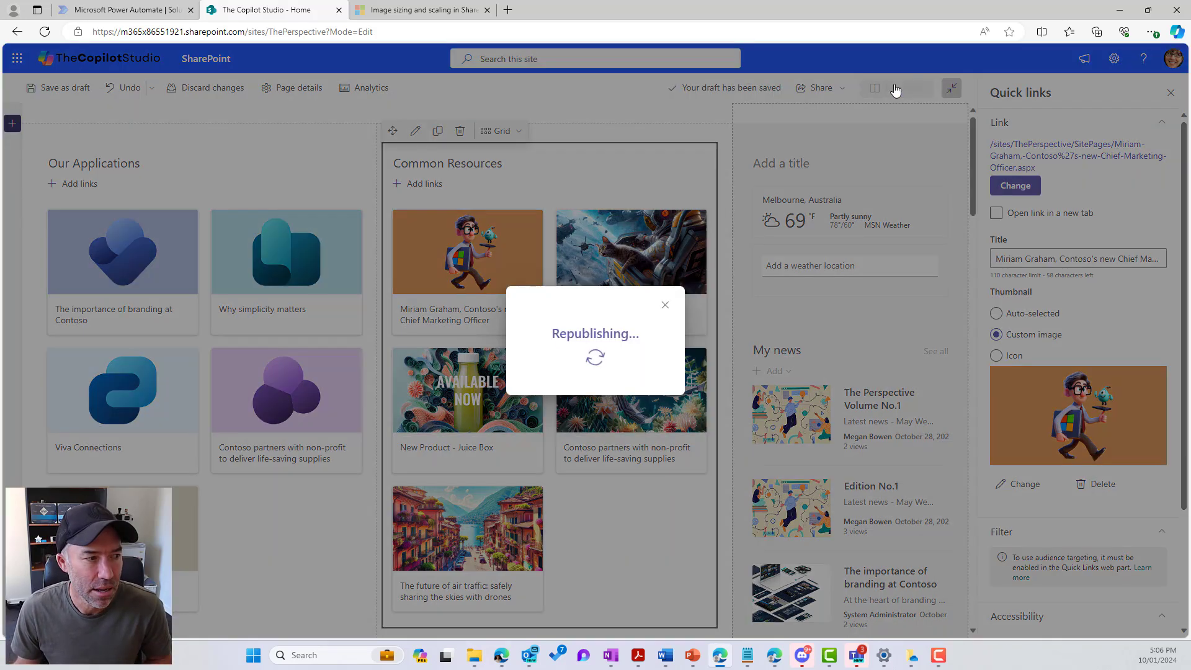